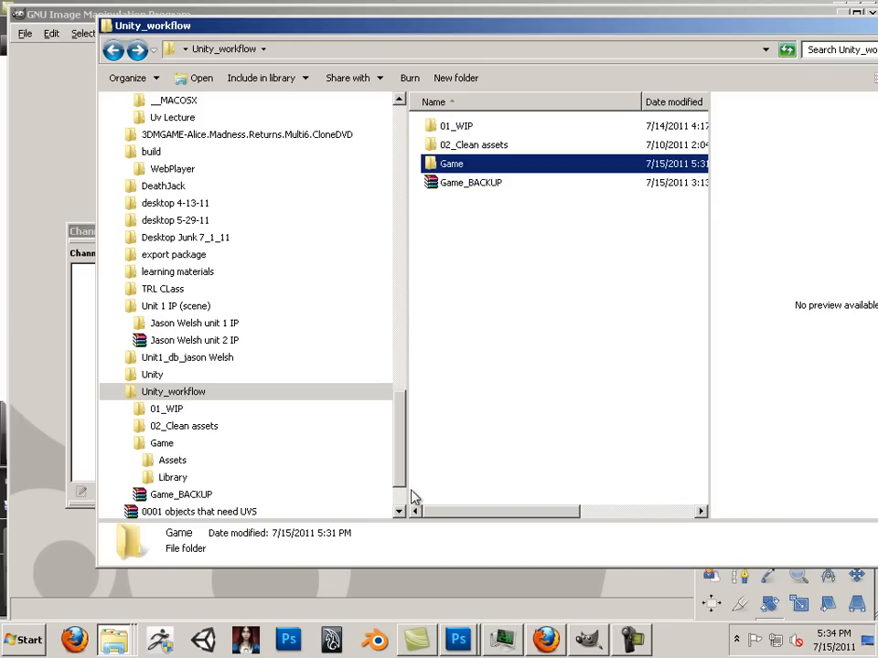
Launch Blender and apply the Maya interaction preset from the splash screen
left_click(374, 640)
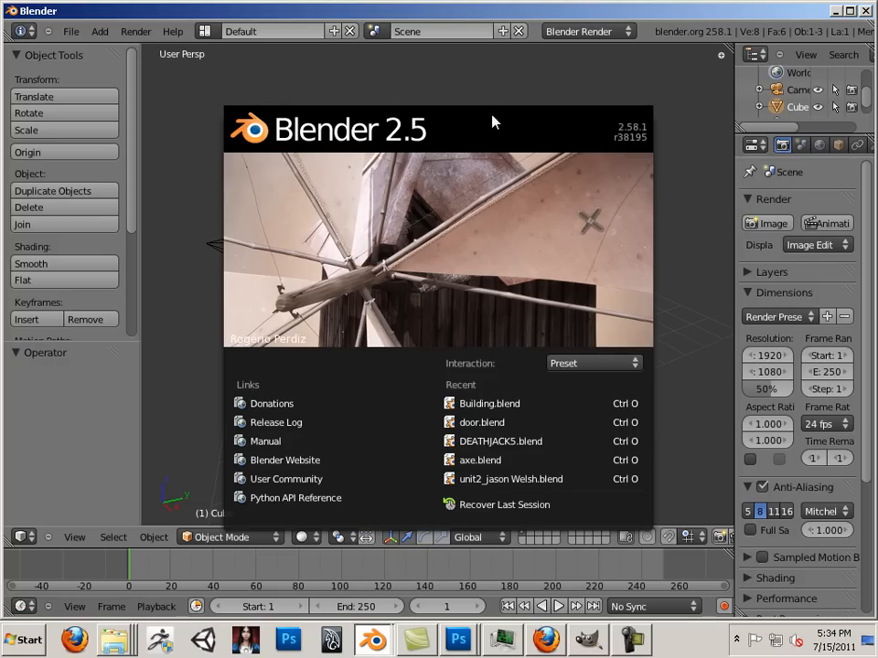
left_click(594, 364)
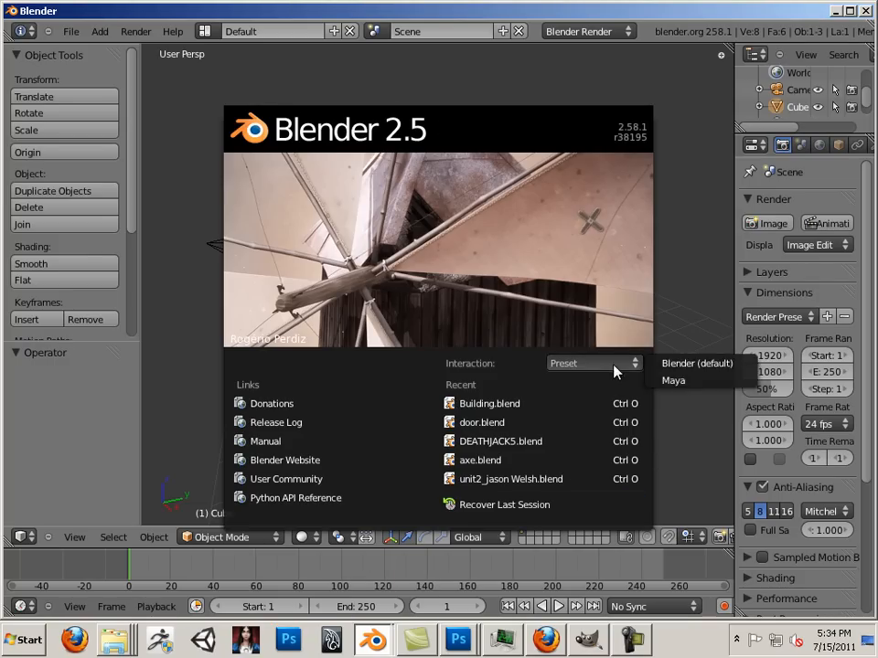
left_click(670, 386)
Open Building.blend from the Unity_workflow\Game\Assets folder
left_click(71, 31)
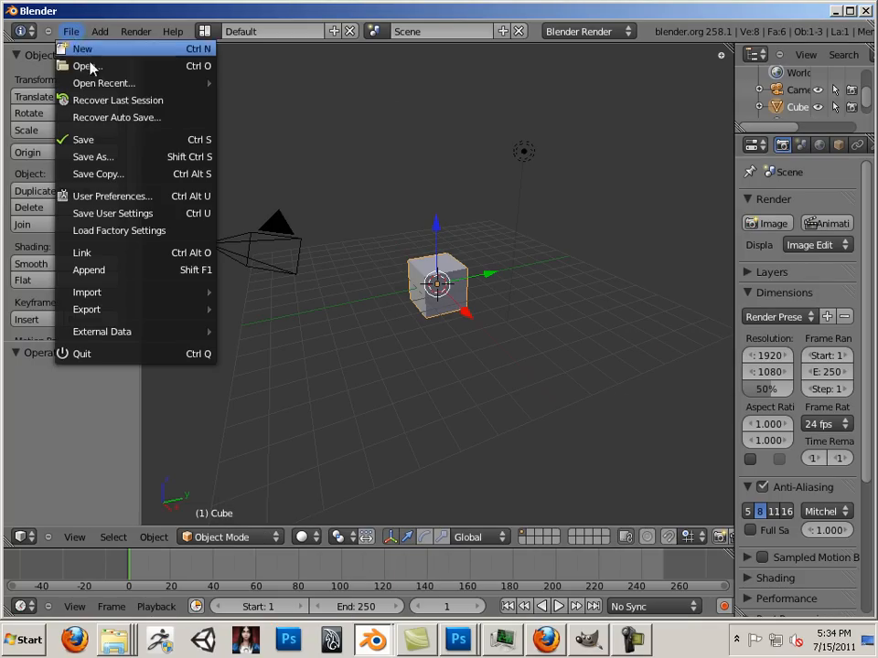
left_click(91, 66)
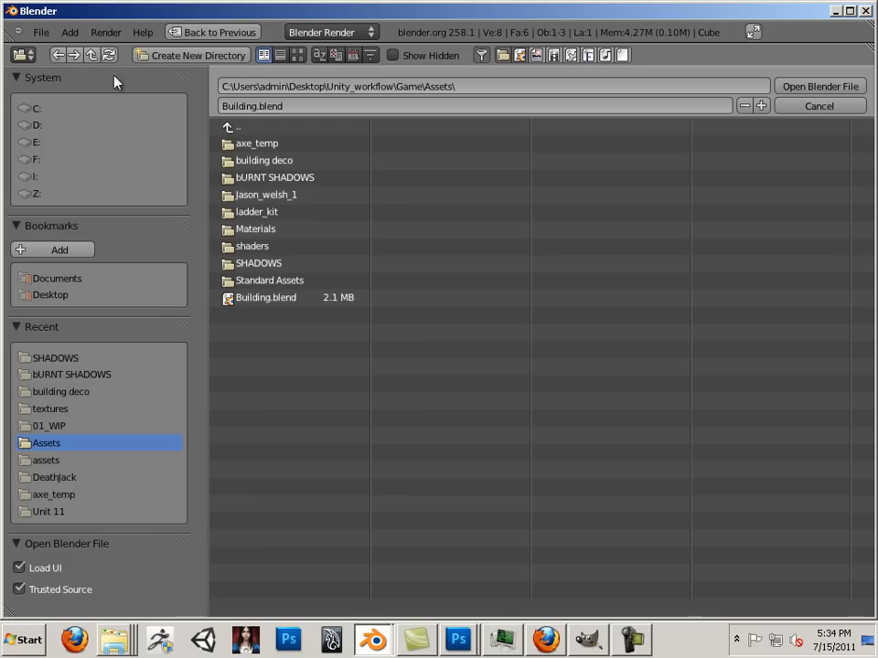
double_click(280, 298)
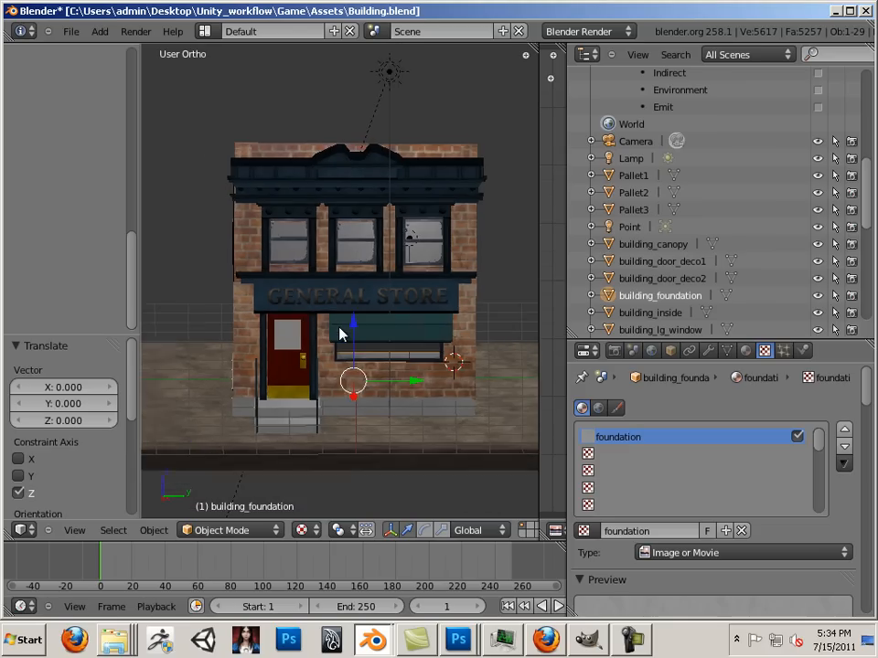
scroll(339, 334, "up", 1)
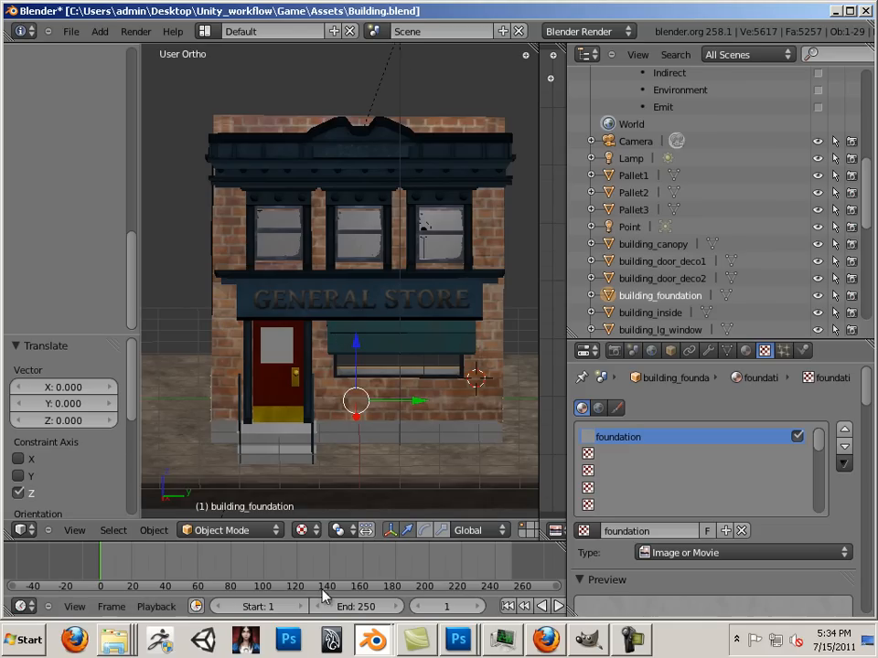
Start Unity in the background and select the sidewalk object in the Blender scene
left_click(205, 643)
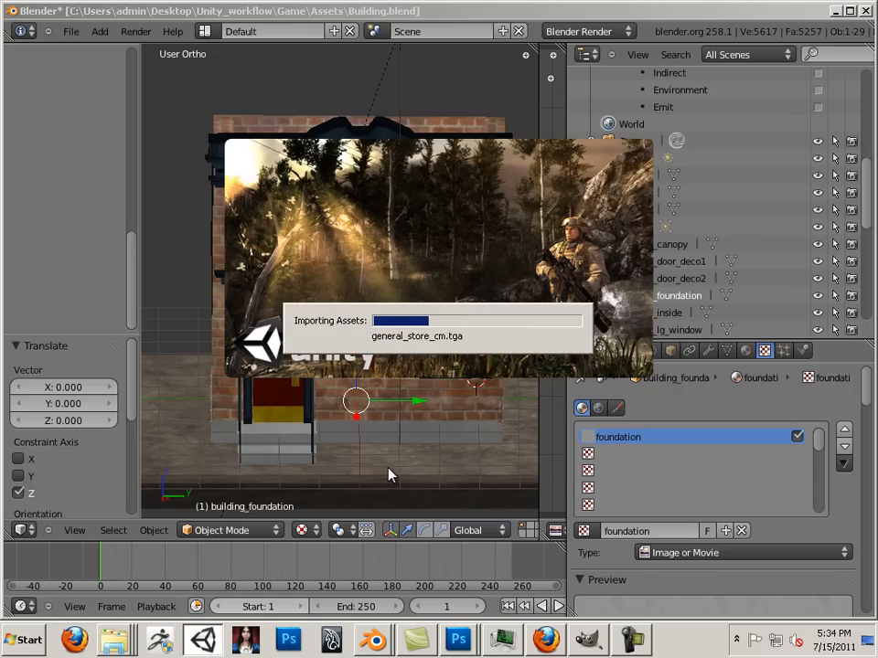
right_click(388, 475)
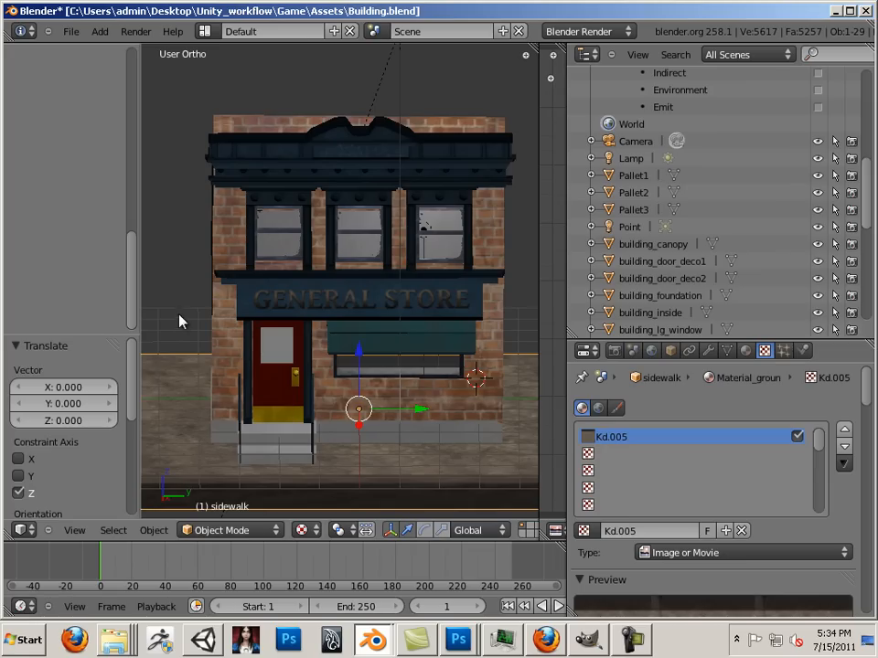
scroll(217, 320, "down", 3)
Set the input key configuration to Maya in the user preferences and close them
left_click(71, 32)
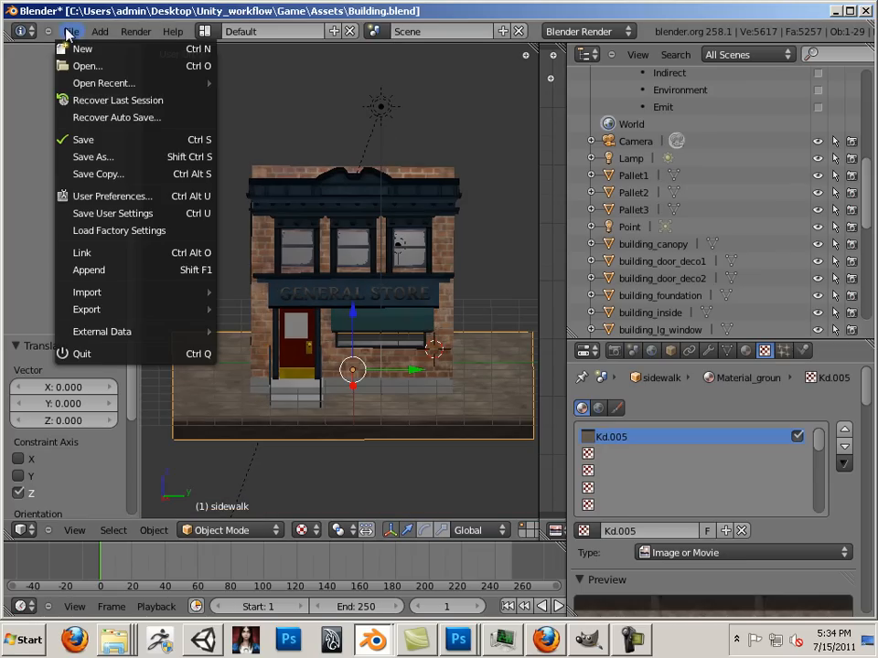
left_click(110, 196)
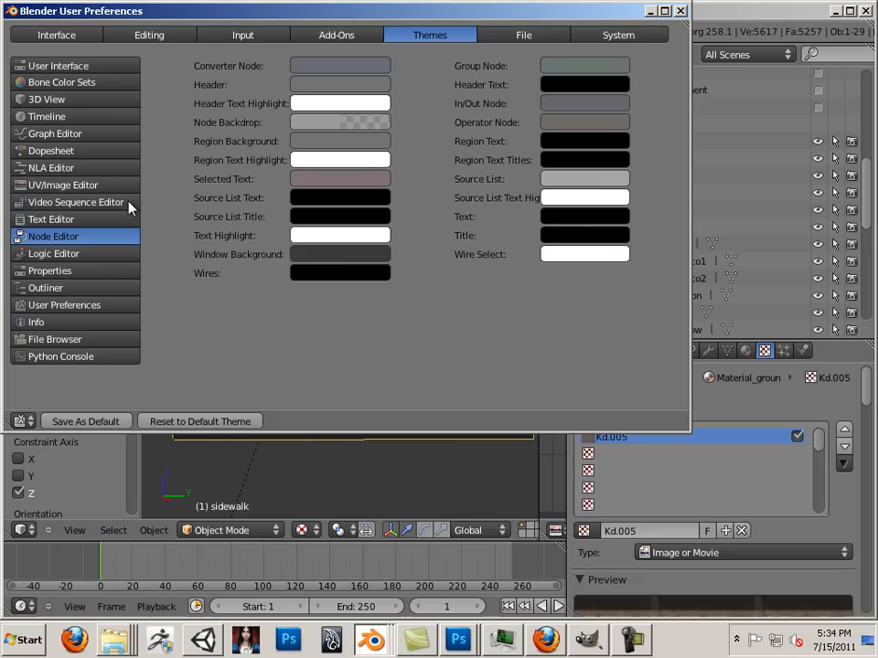
left_click(256, 35)
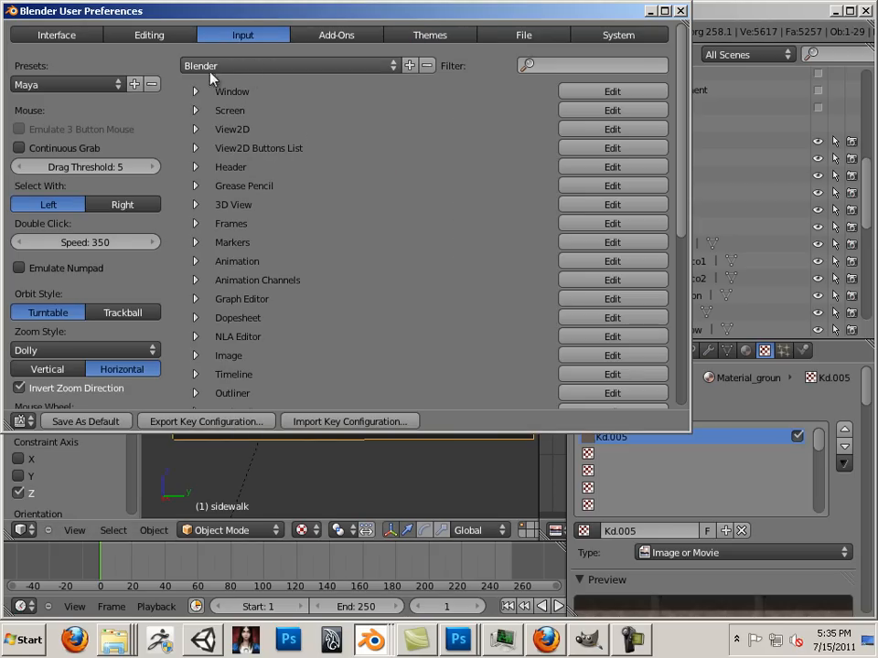
left_click(224, 66)
left_click(219, 101)
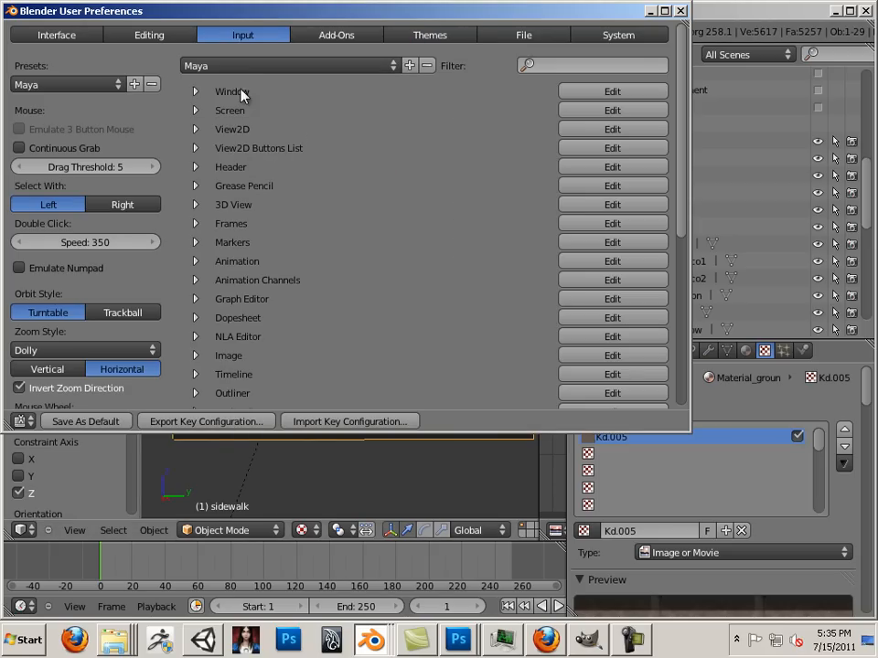
left_click(680, 11)
Widen the image editor beside the 3D view and select all faces of the sidewalk in Edit Mode
left_click_drag(435, 211, 320, 175, "alt")
right_click_drag(320, 176, 348, 204, "alt")
middle_click_drag(348, 204, 390, 166, "alt")
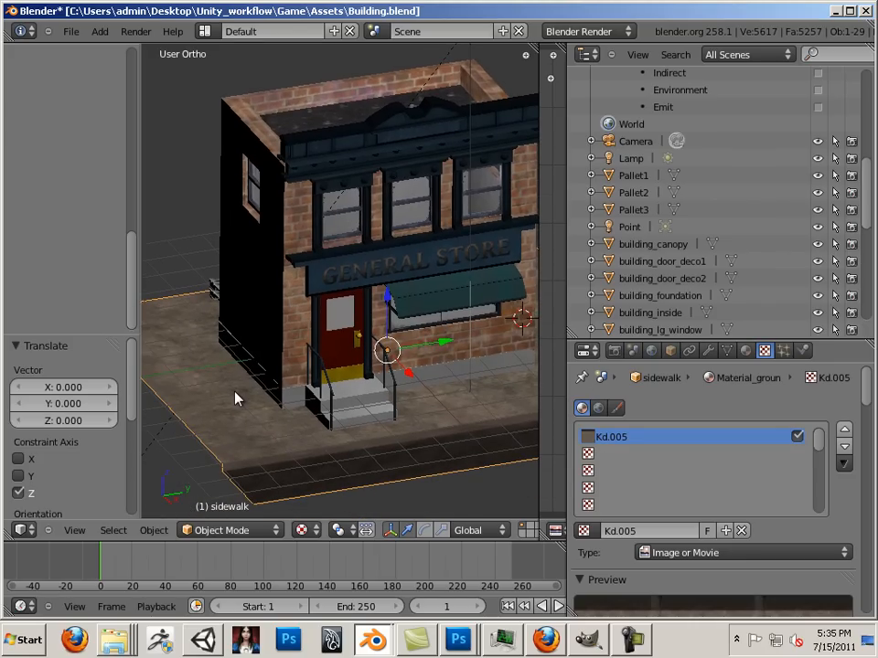
scroll(235, 395, "down", 1)
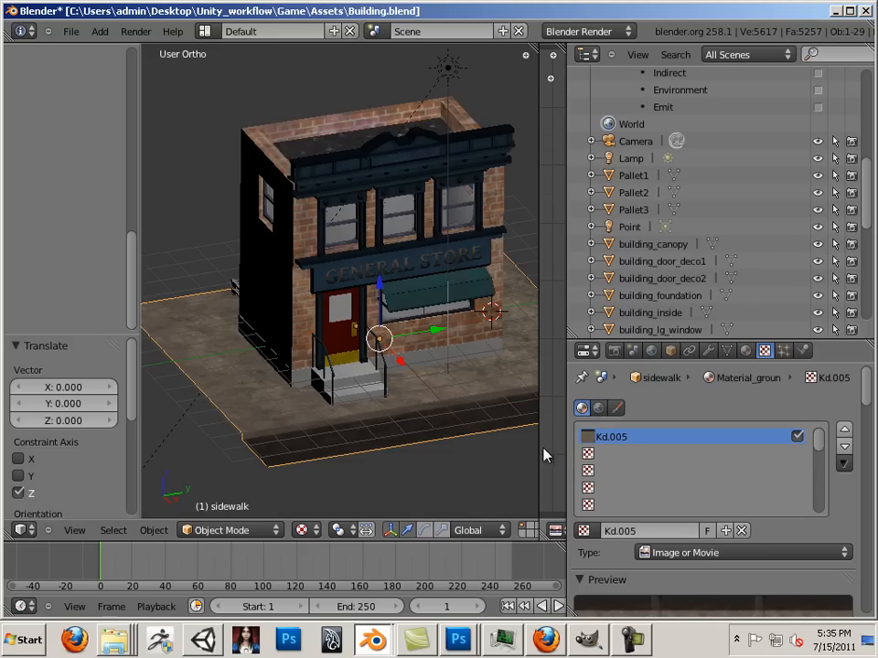
left_click_drag(540, 449, 405, 434)
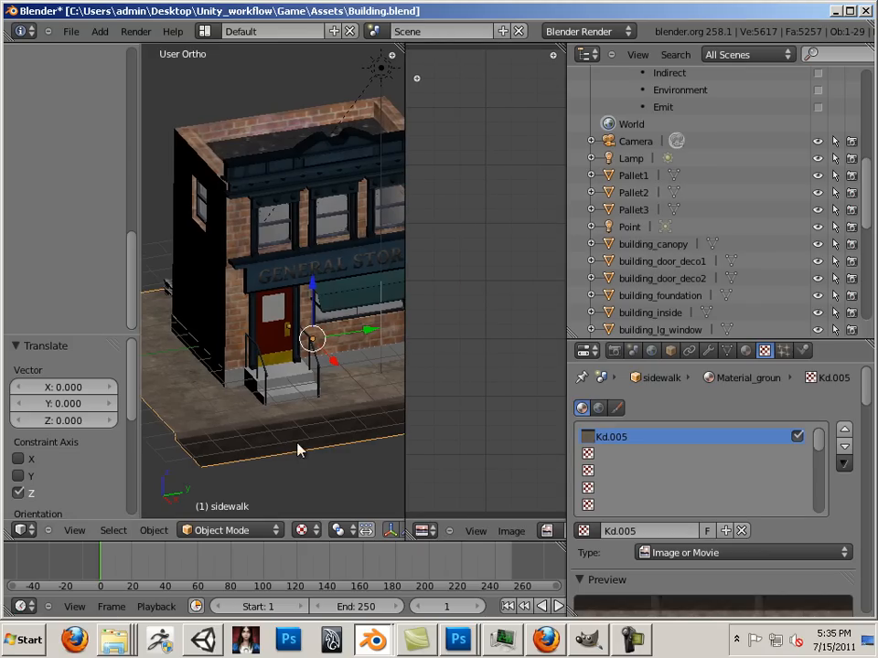
key("Tab")
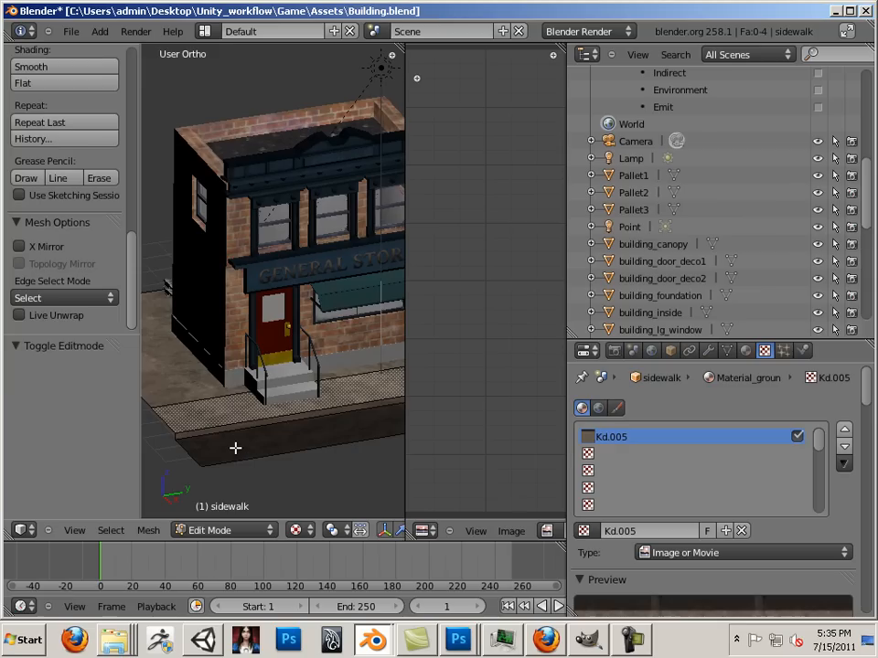
key("a")
key("a")
key("a")
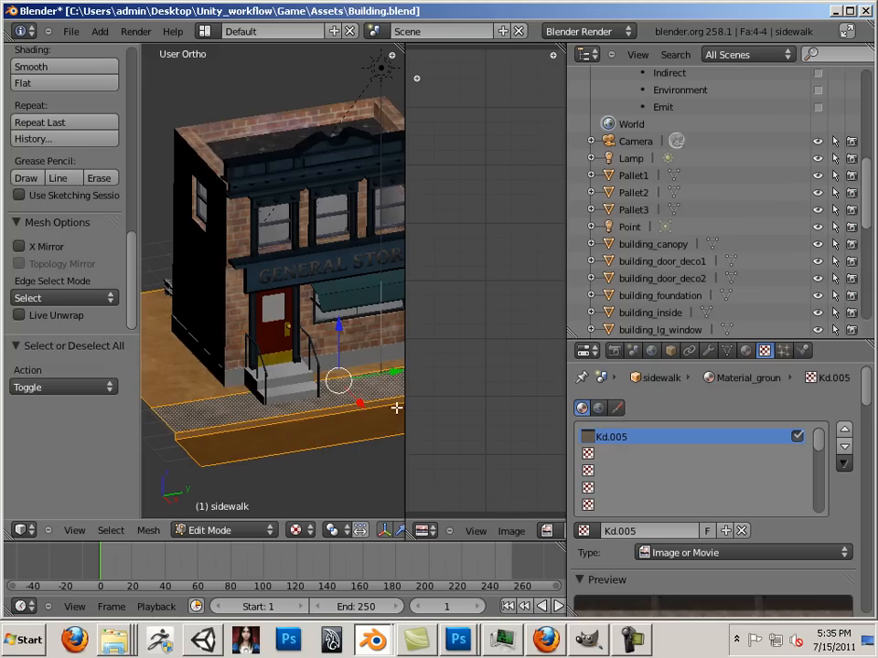
Widen the image editor further and begin a new image named sidewalk_shadow
left_click_drag(402, 409, 294, 407)
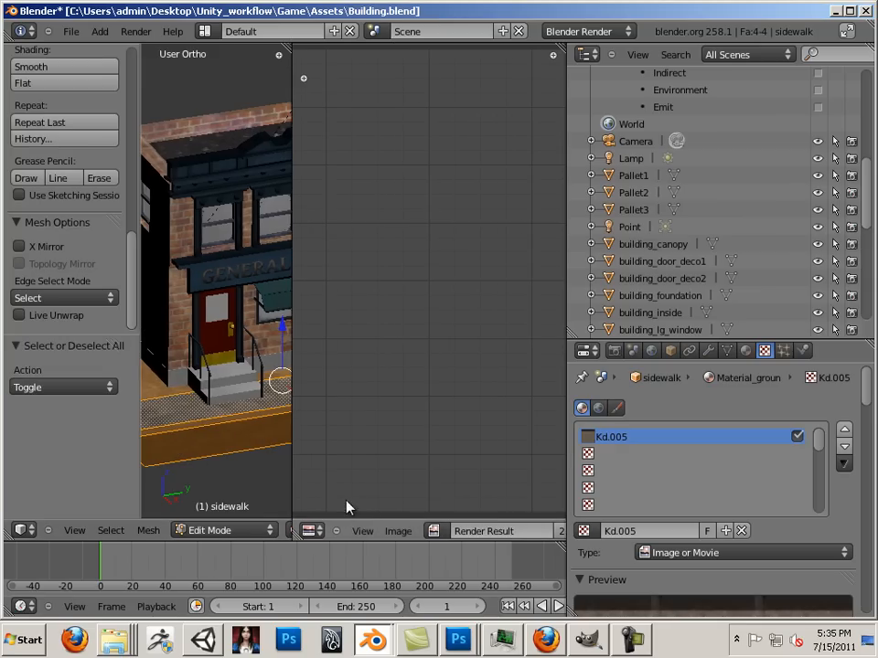
left_click(396, 531)
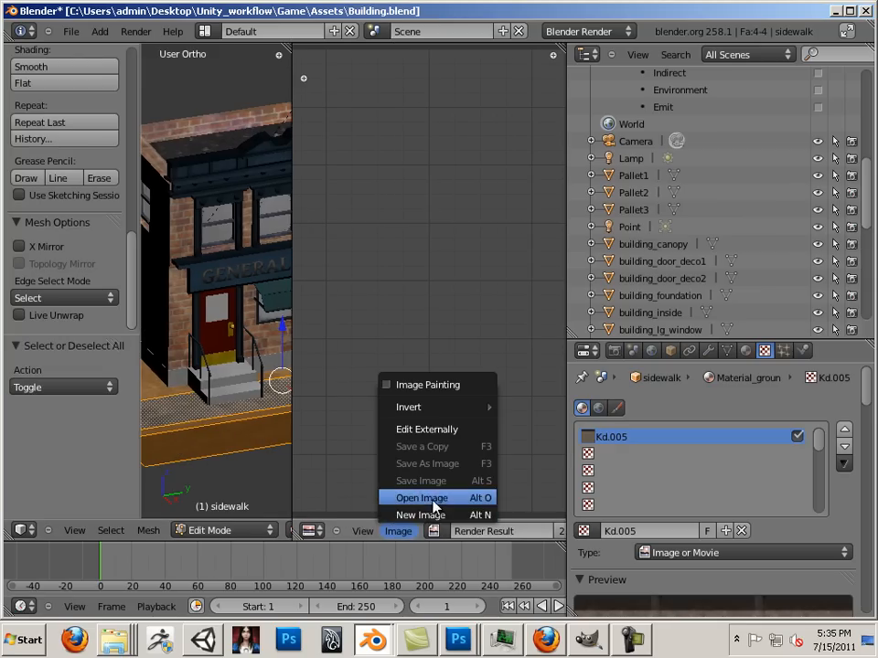
left_click(429, 515)
left_click(467, 446)
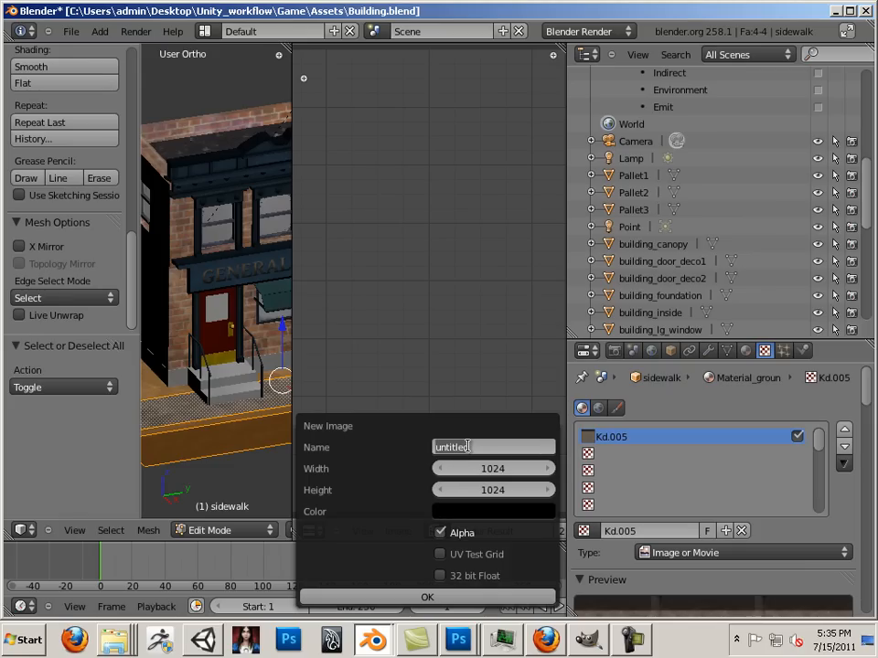
type("b")
key("BackSpace")
type("gr")
key("BackSpace")
key("BackSpace")
type("sidewalk_shadow")
key("Return")
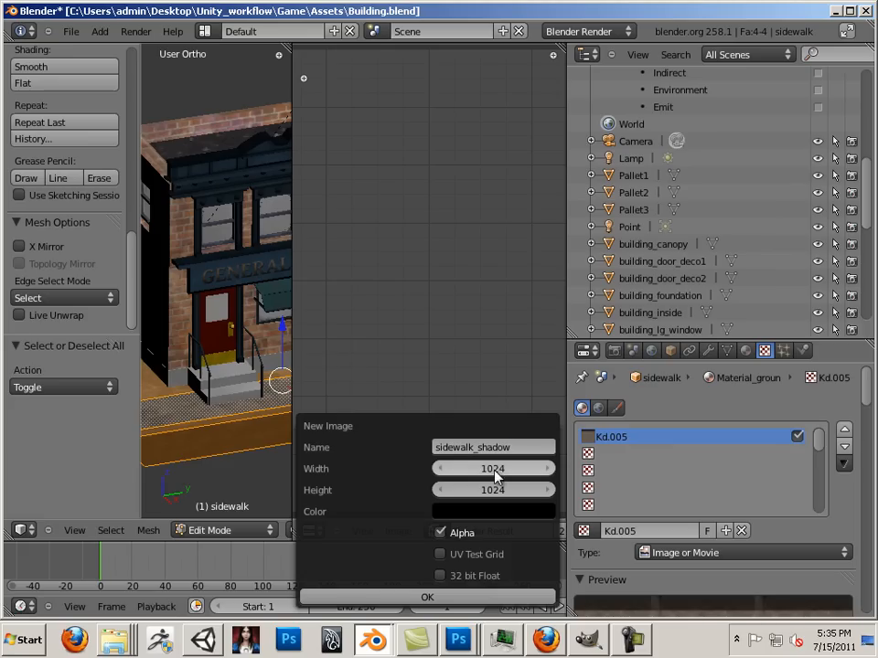
Set the new image's width and height to 2048 and create it
left_click(493, 469)
type("2048")
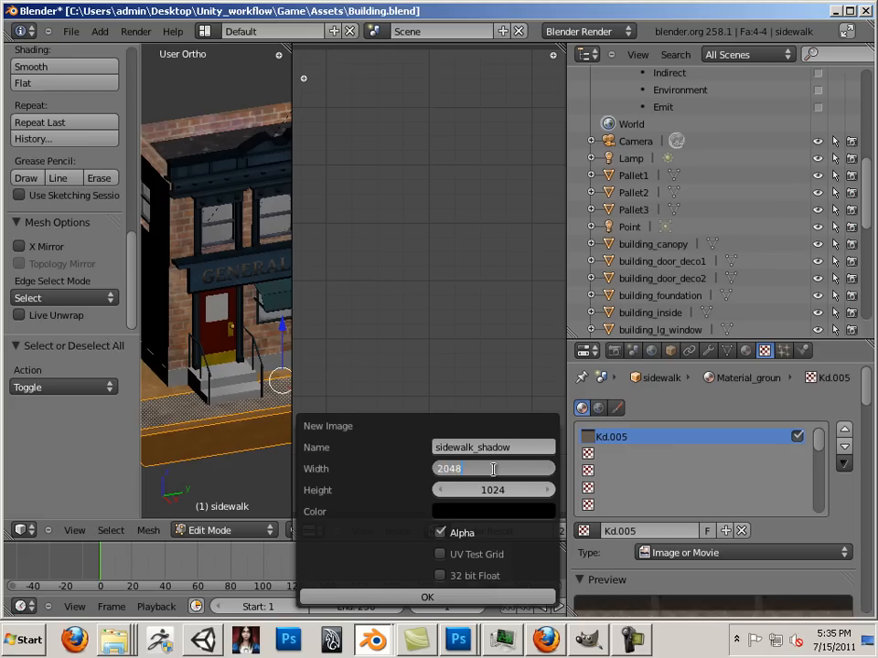
key("Tab")
type("2048")
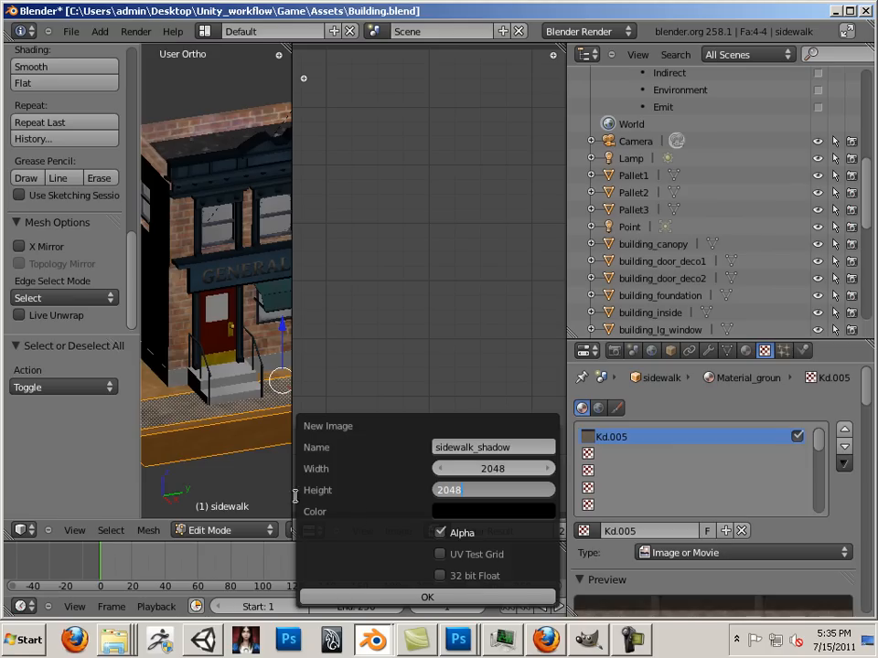
key("Return")
left_click(447, 598)
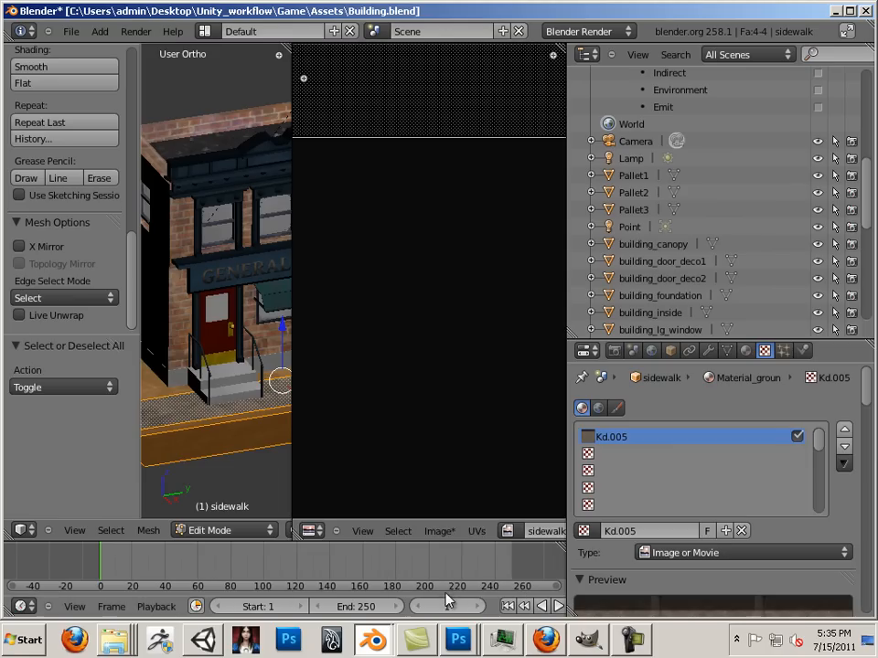
Enlarge the 3D view again and deselect all faces of the sidewalk
left_click_drag(291, 373, 475, 377)
scroll(372, 332, "down", 5)
middle_click_drag(369, 332, 304, 341, "shift")
scroll(304, 340, "up", 5)
key("a")
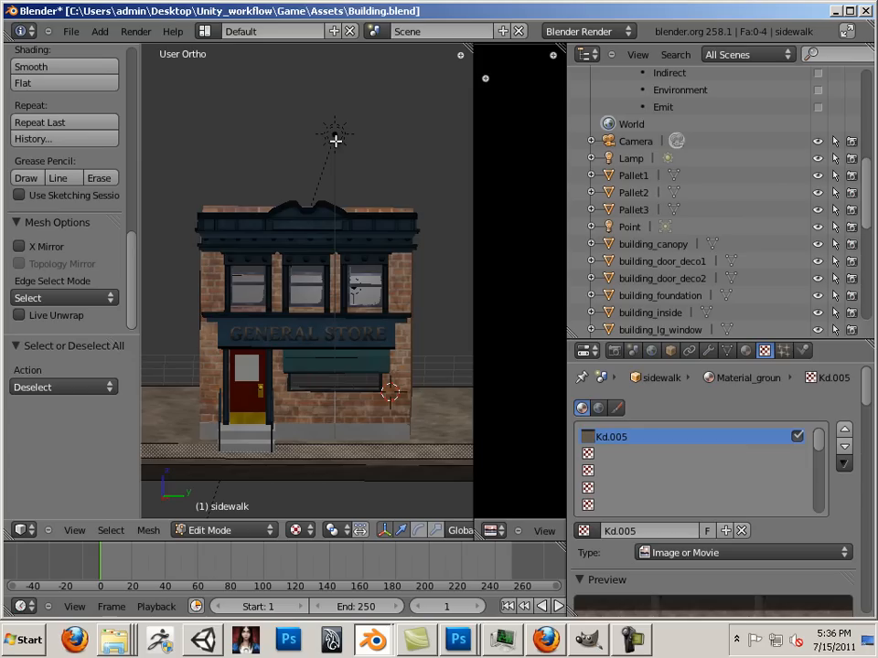
Render a still image of the building to check its shadows, and return to the 3D view
left_click(614, 350)
left_click(640, 429)
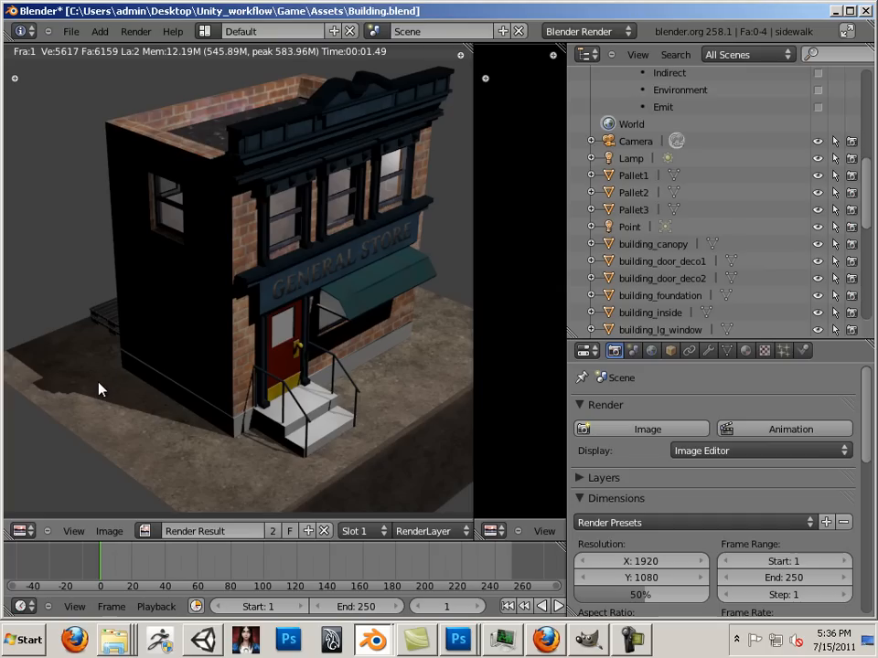
key("Escape")
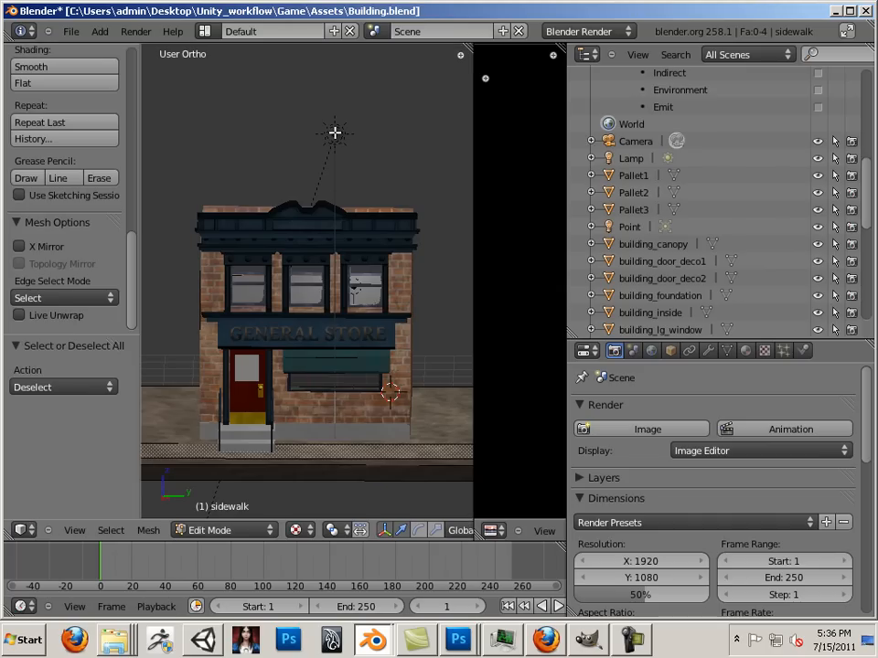
Find and select the Lamp among the scene's objects in the Outliner
left_click(384, 530)
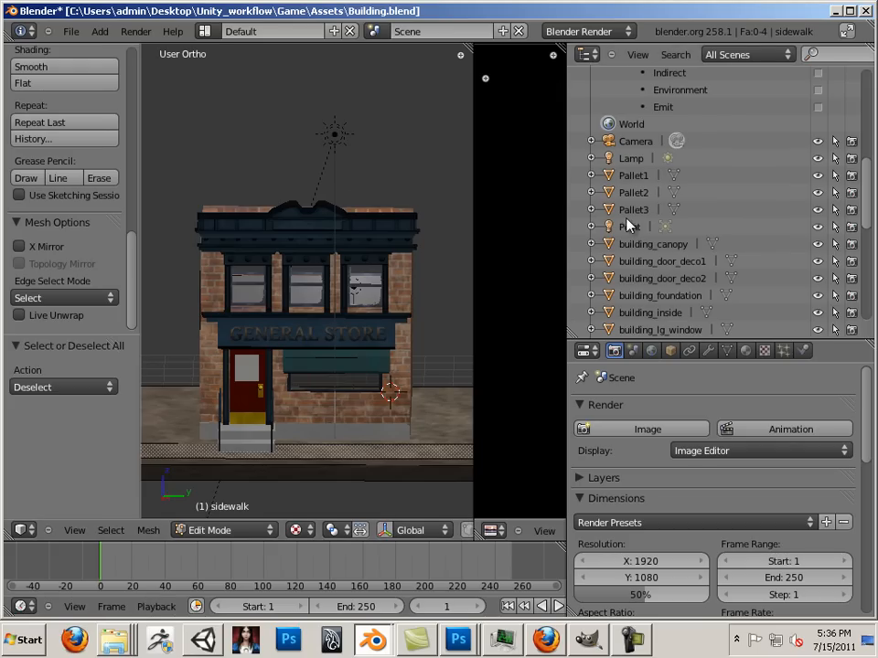
scroll(631, 237, "down", 8)
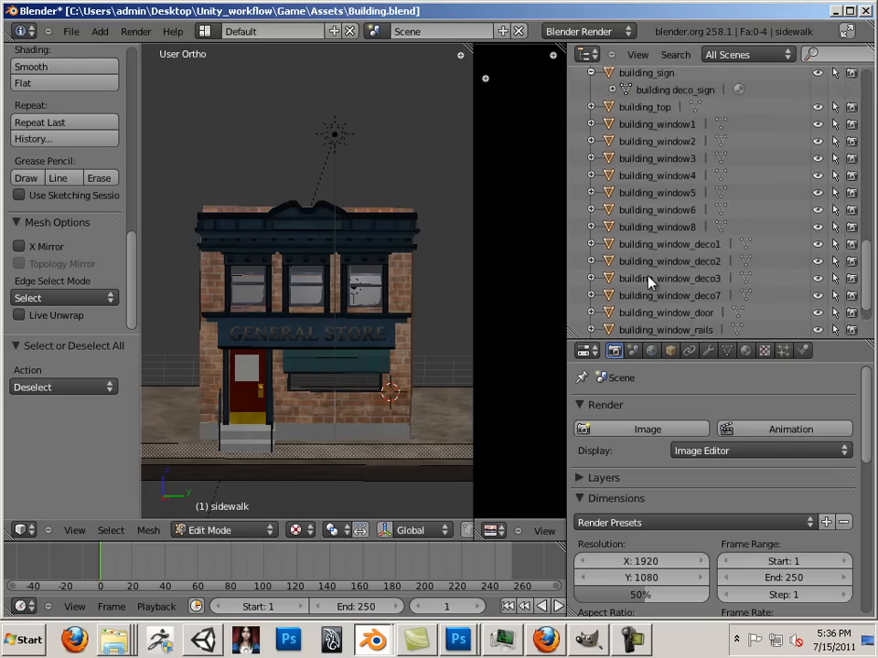
scroll(647, 279, "up", 7)
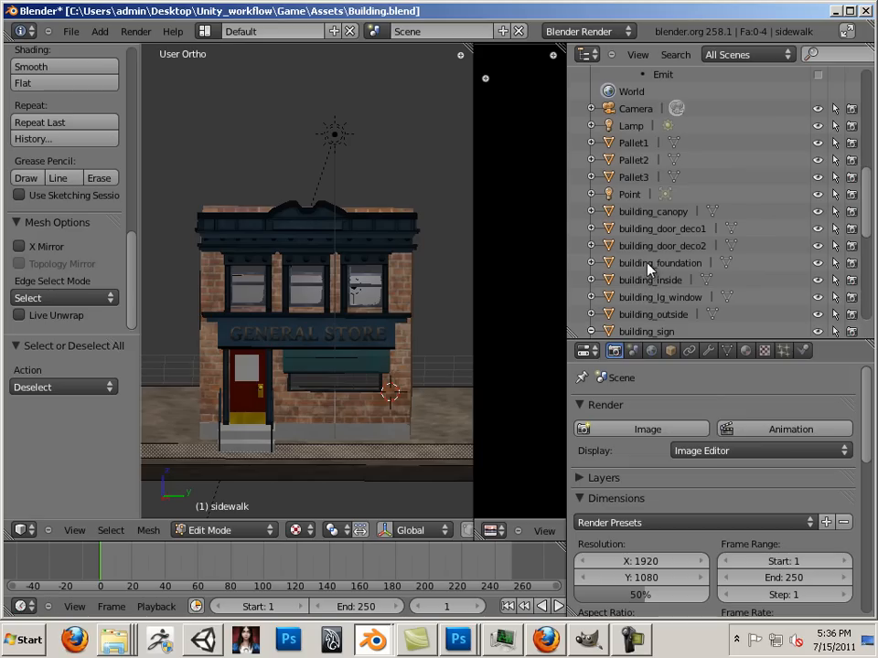
scroll(659, 241, "down", 8)
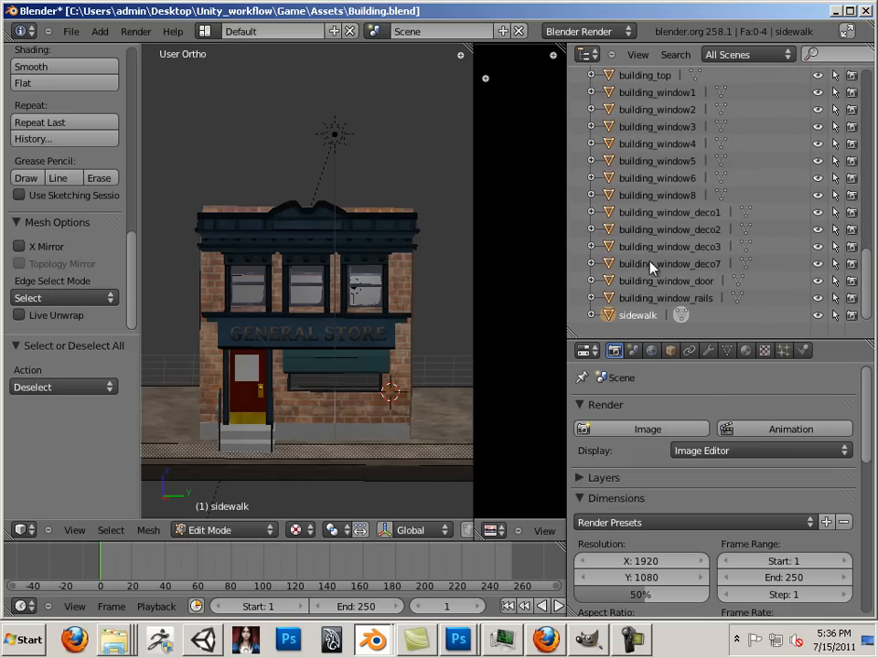
scroll(651, 268, "up", 3)
scroll(651, 268, "up", 5)
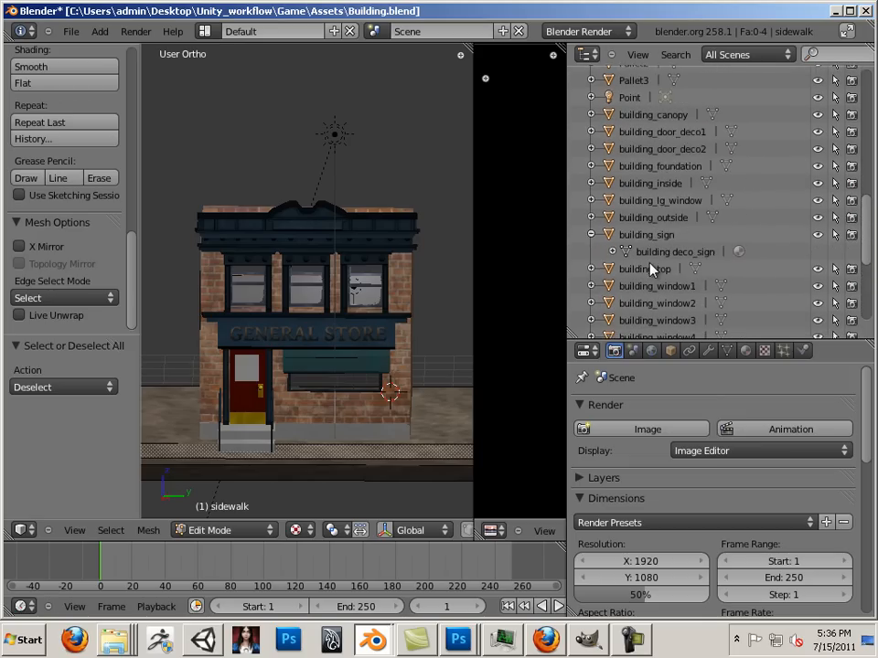
left_click(640, 163)
scroll(636, 164, "up", 3)
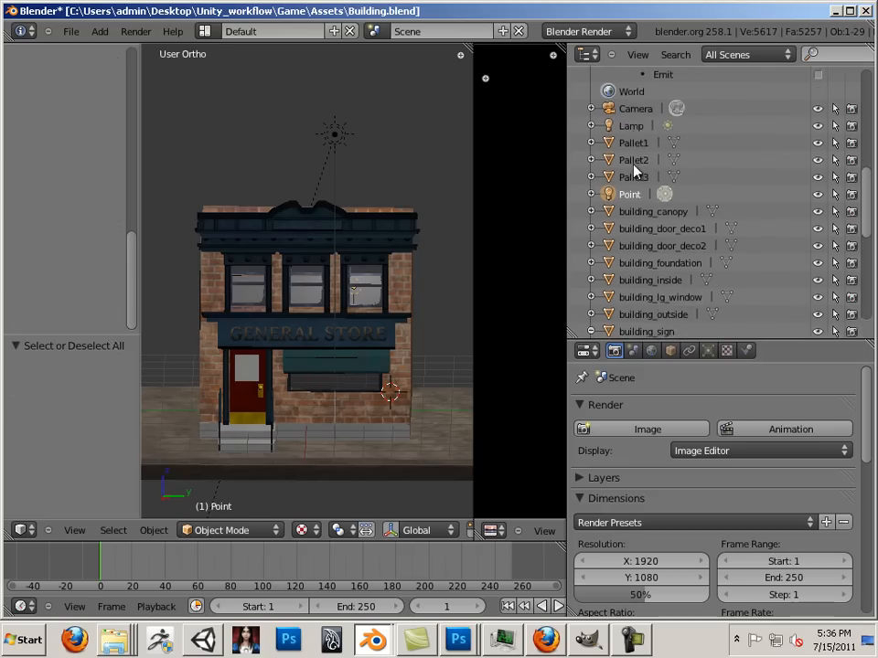
left_click(611, 161)
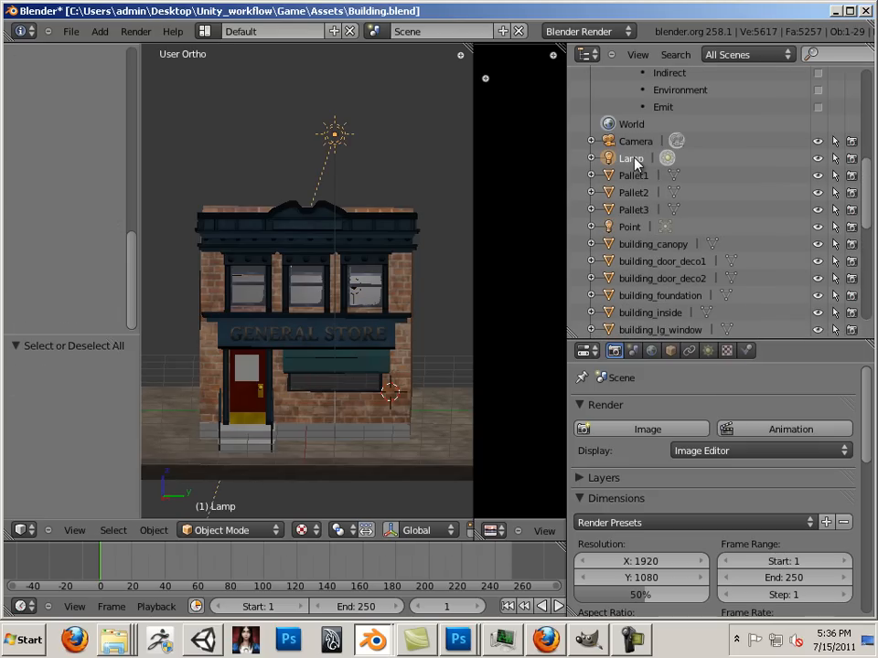
scroll(695, 459, "down", 6)
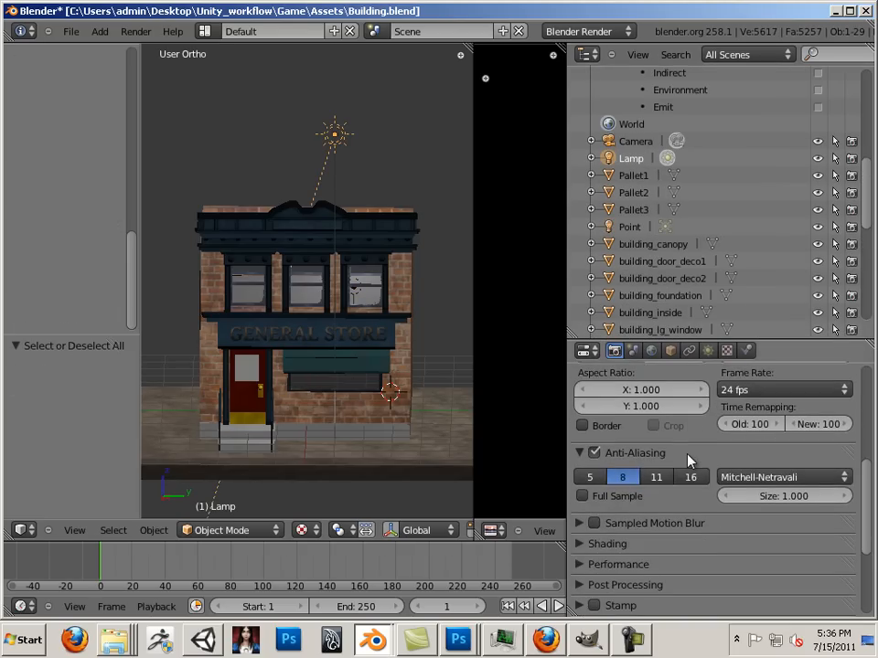
scroll(688, 460, "down", 3)
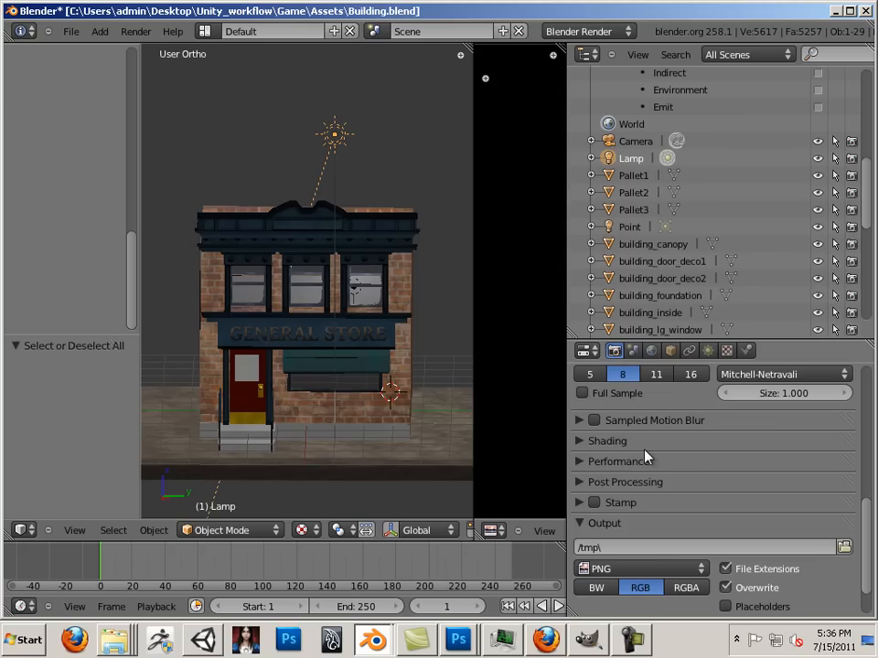
scroll(590, 466, "up", 9)
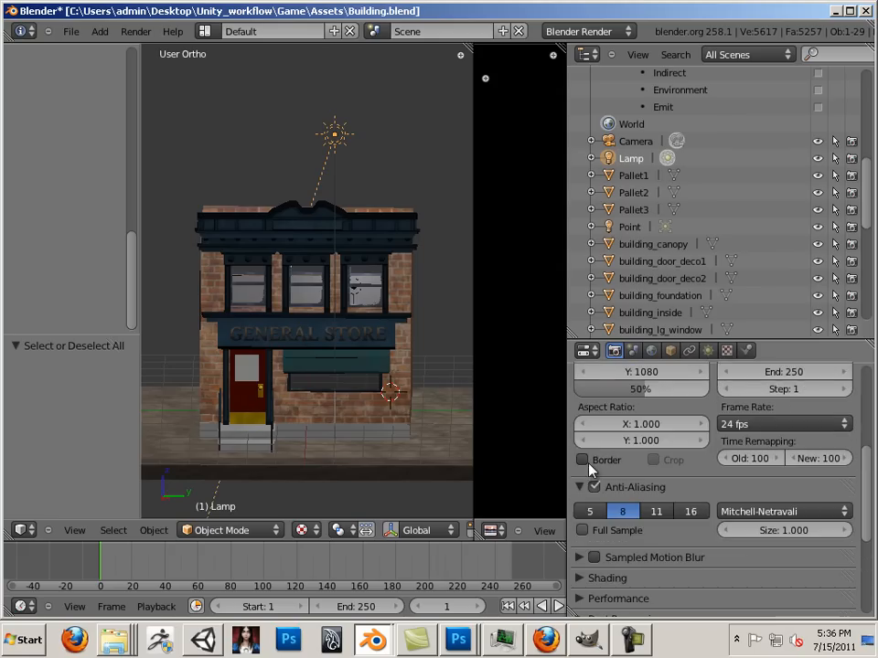
scroll(590, 466, "down", 1)
scroll(674, 384, "up", 1)
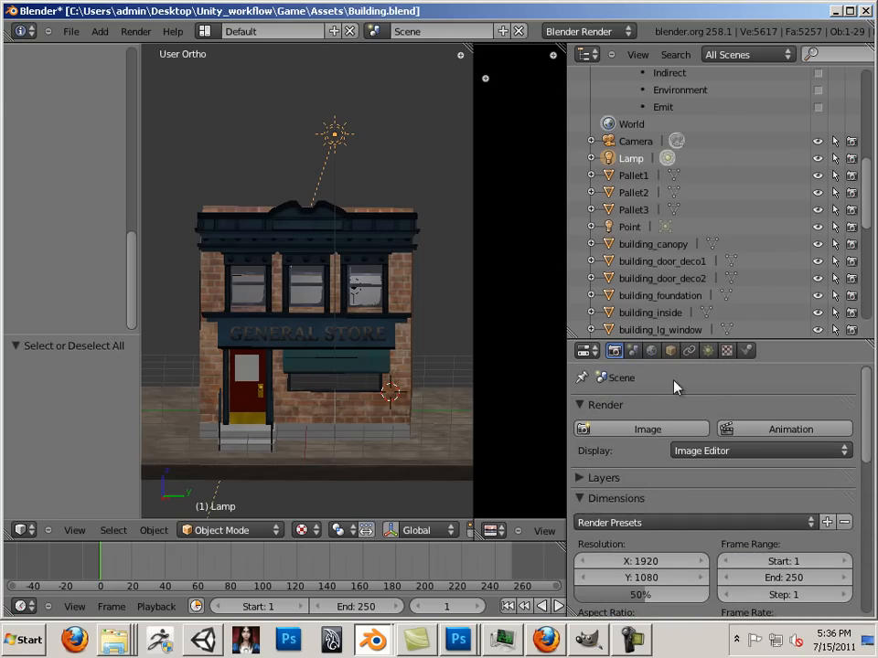
Lighten the Lamp's ray shadow color to a dark gray with R, G and B at 0.115
left_click(708, 351)
scroll(677, 430, "down", 5)
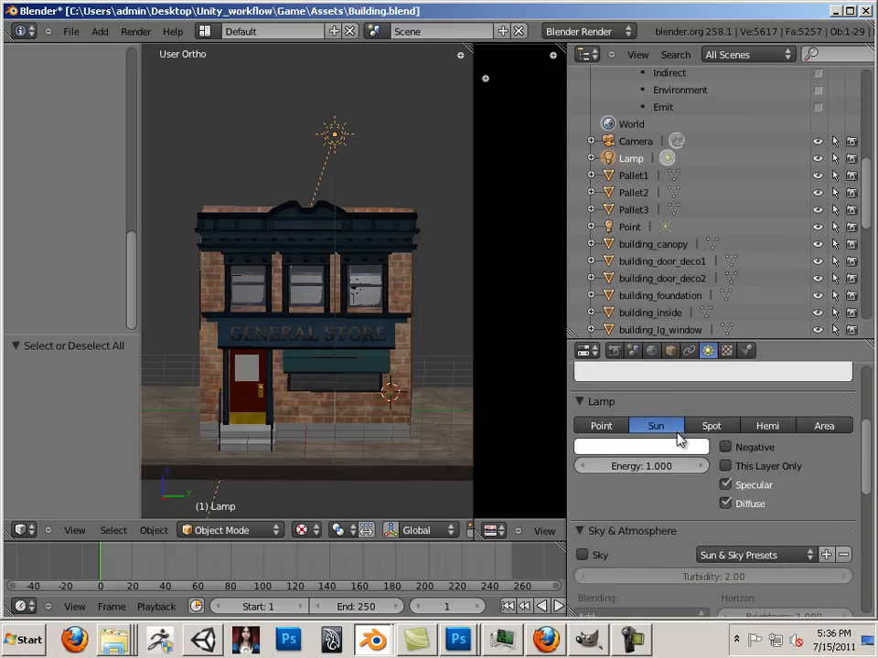
scroll(653, 431, "down", 8)
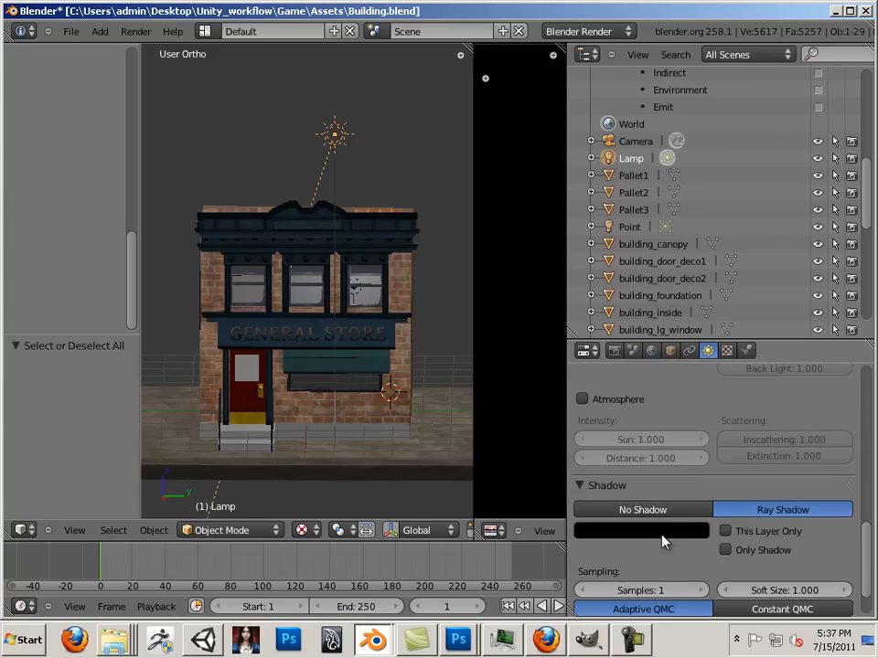
left_click(663, 541)
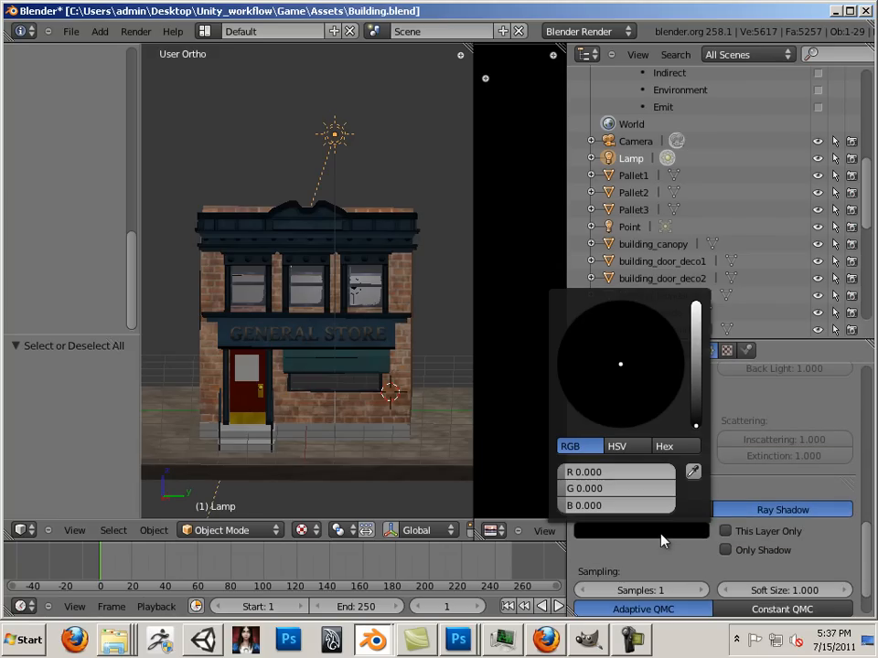
left_click(696, 414)
left_click(695, 421)
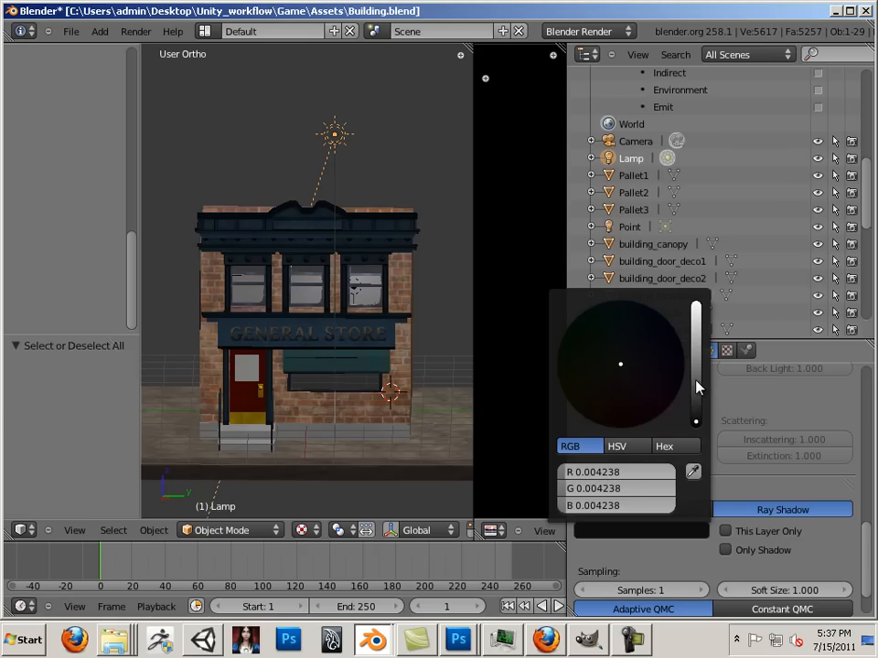
left_click(696, 387)
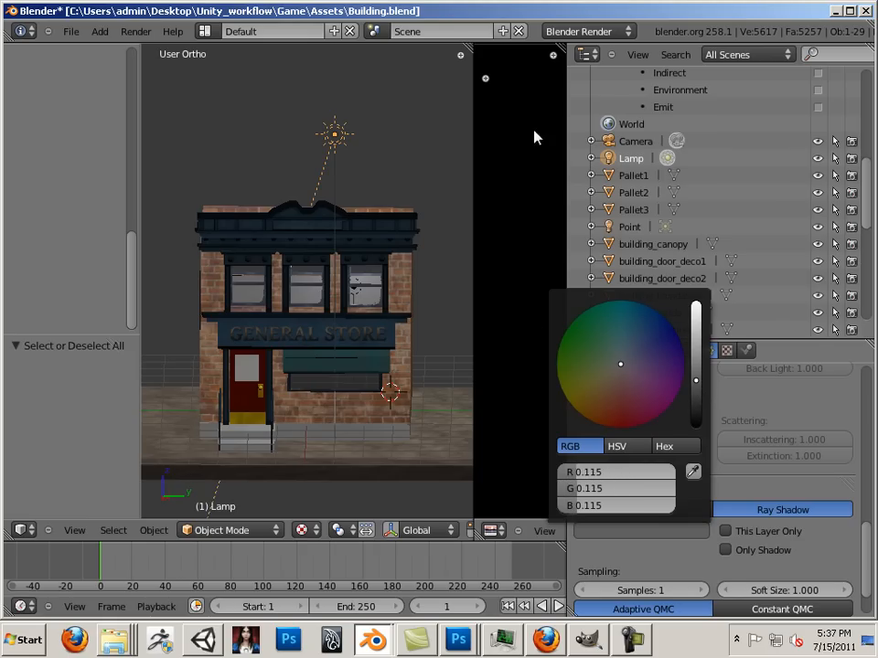
Render a still image to check the lamp's lightened shadow color, and return to the 3D view
left_click(613, 351)
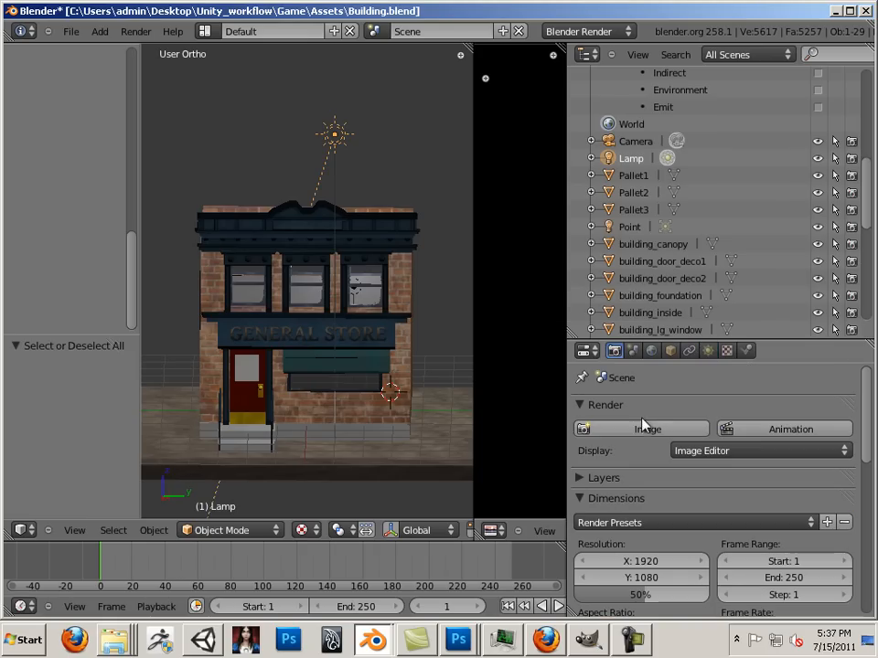
left_click(644, 427)
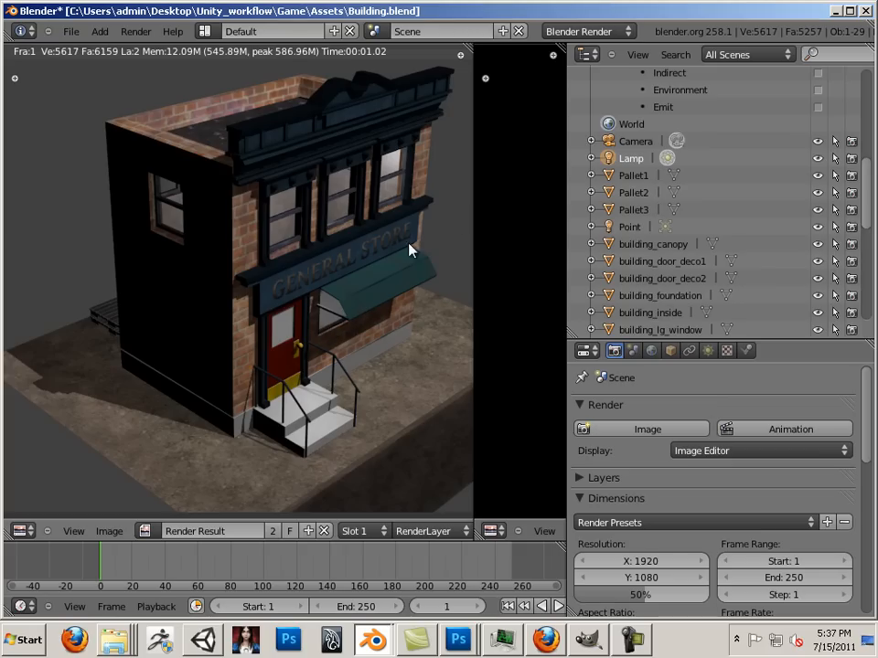
key("Escape")
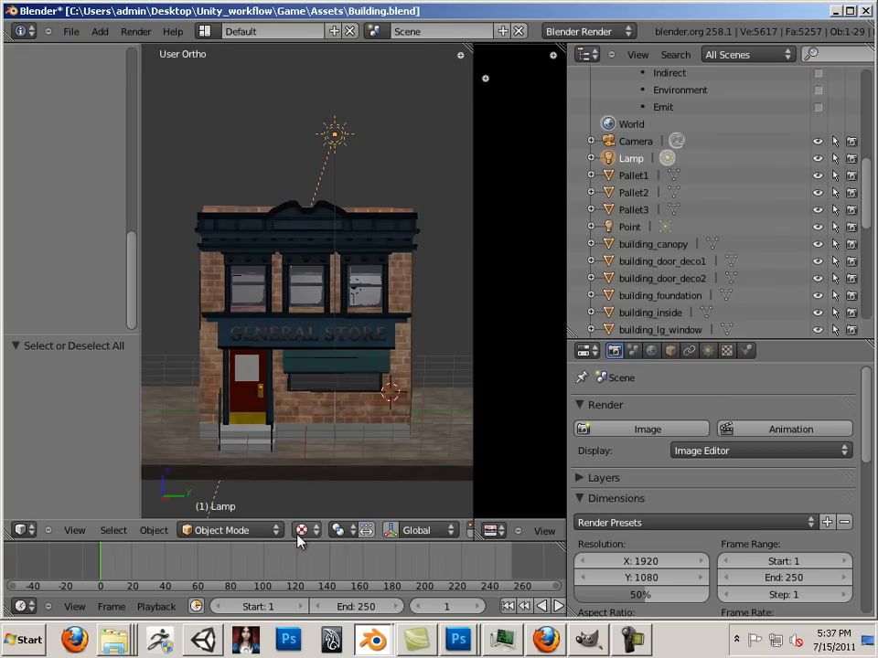
Rotate the Lamp by about 18.5° using the rotate manipulator, and render the building to check the new shadow direction
left_click(395, 533)
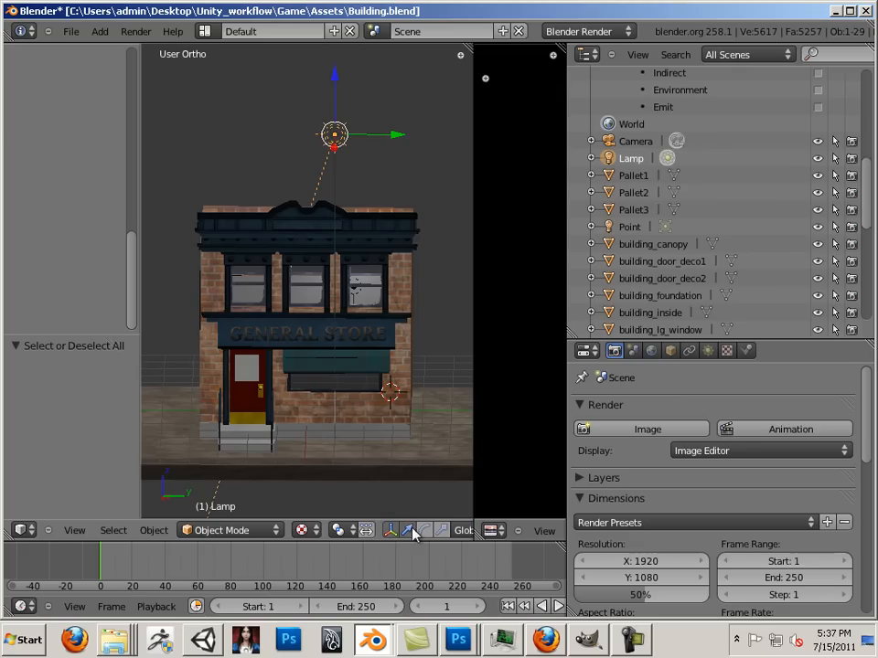
left_click(424, 531)
left_click_drag(405, 164, 405, 194)
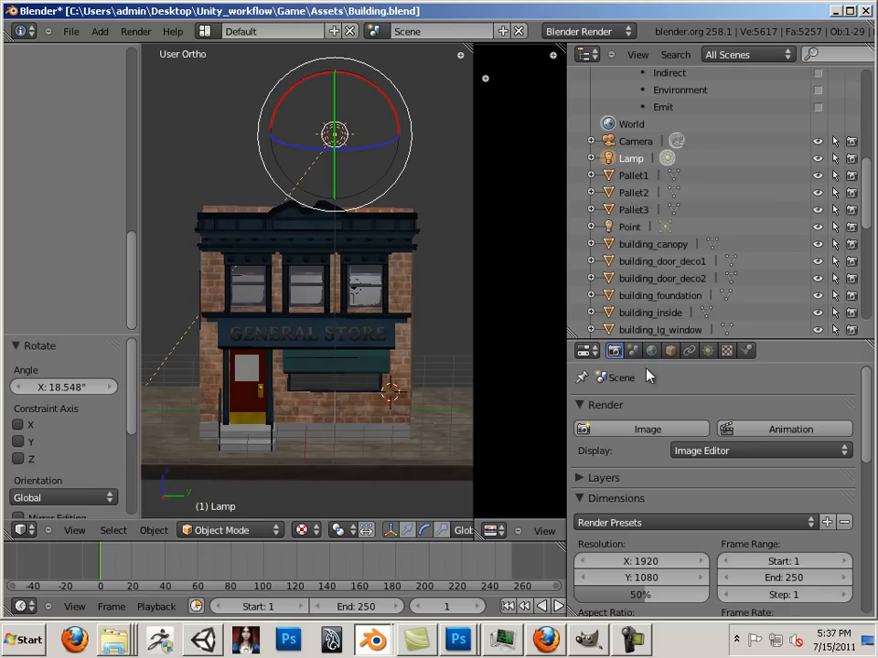
left_click(622, 427)
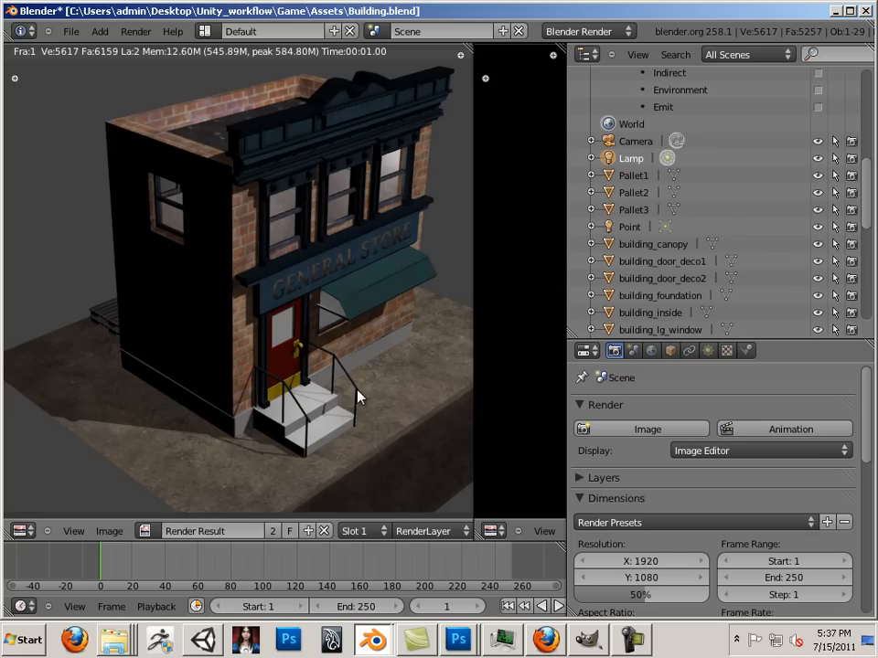
key("Escape")
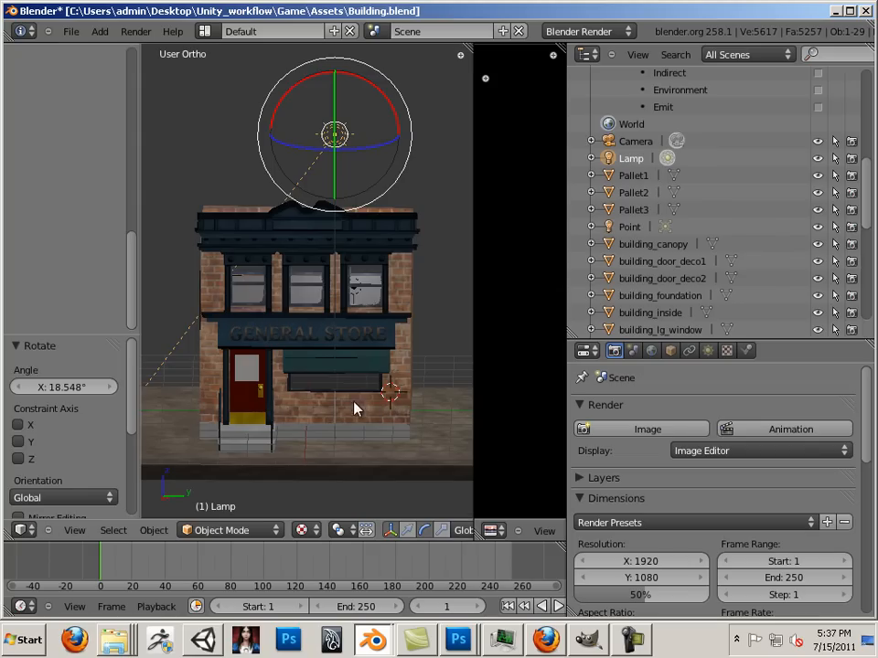
Select the sidewalk and set the bake mode to Shadow in the render settings
right_click(174, 427)
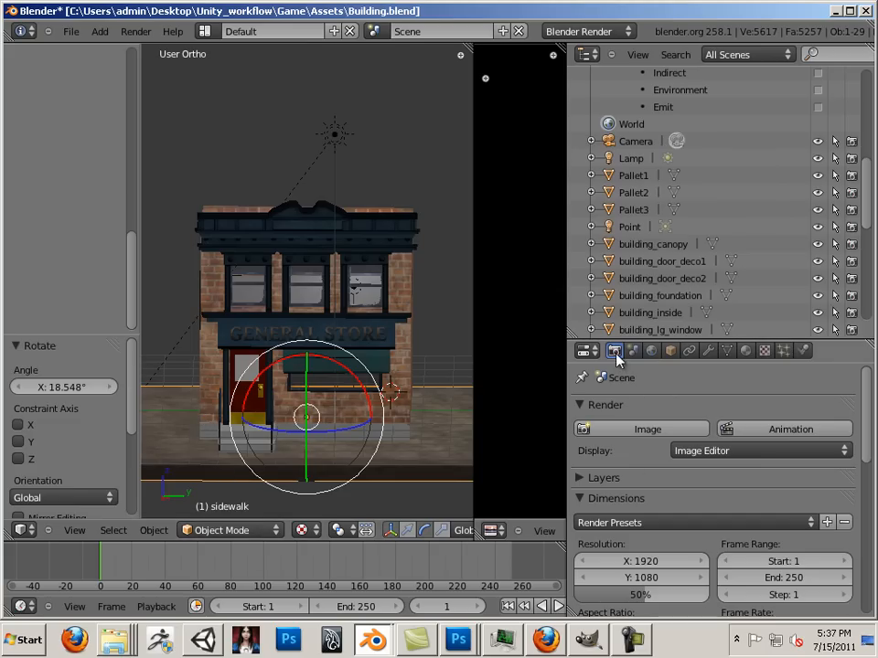
scroll(675, 416, "down", 10)
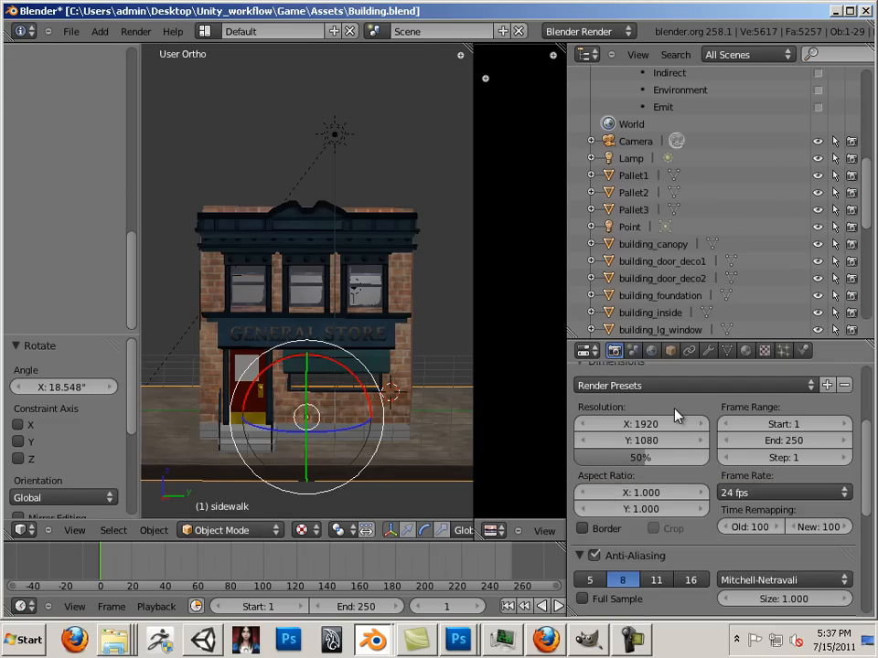
scroll(674, 416, "down", 2)
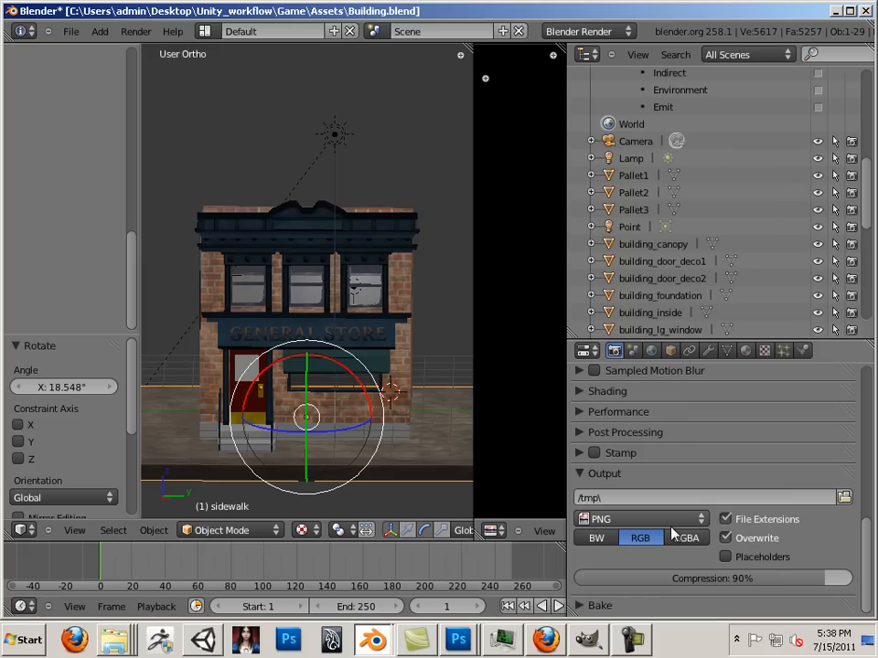
left_click(586, 605)
scroll(647, 518, "down", 3)
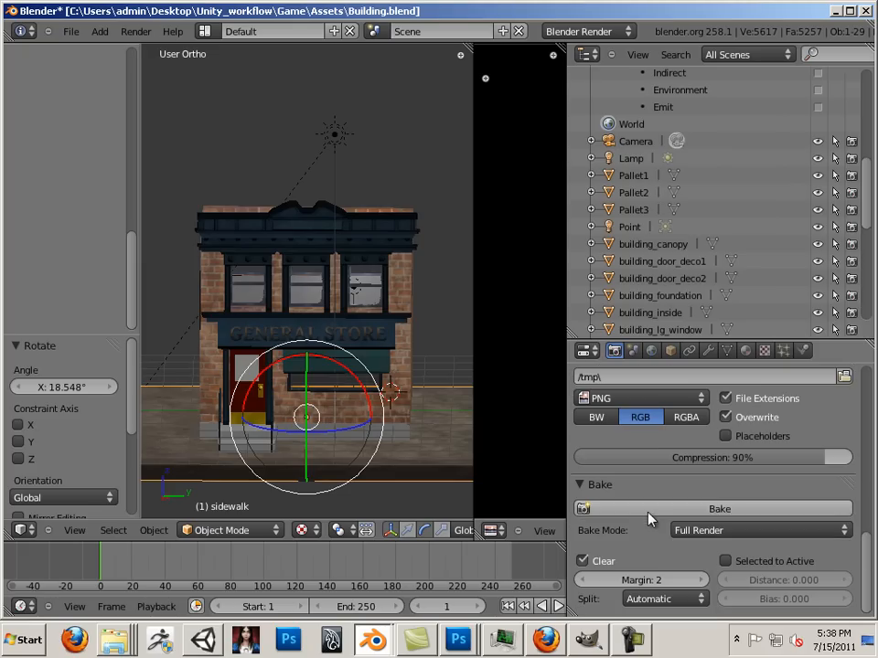
left_click(685, 531)
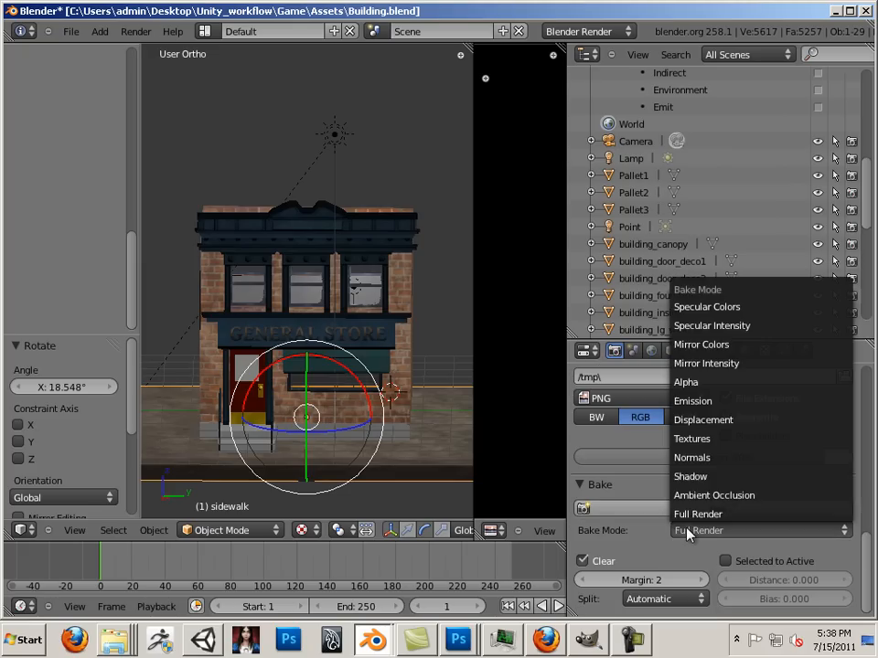
left_click(705, 477)
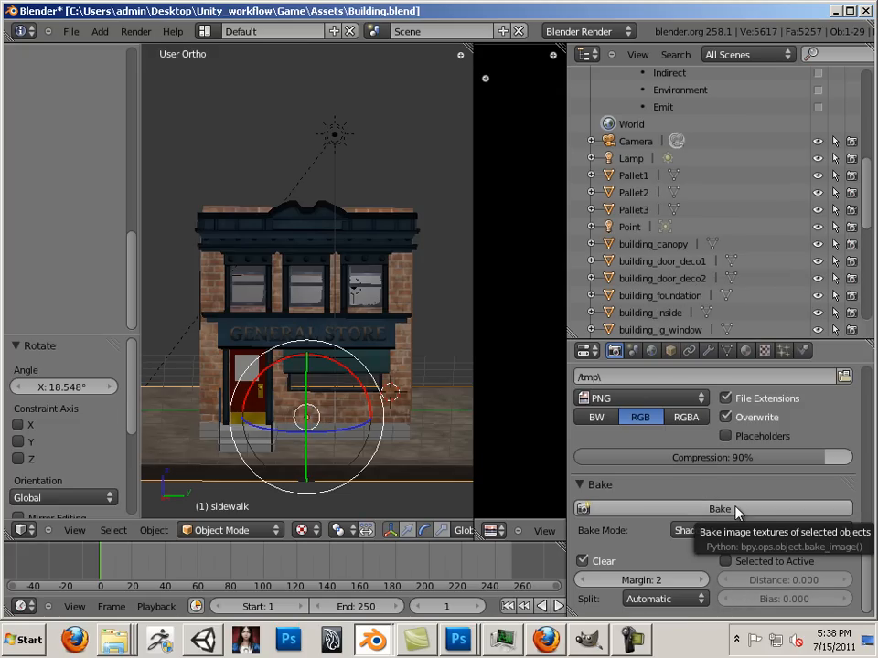
Bake the sidewalk's shadow with Clear turned off, and inspect the baked sidewalk_shadow image
left_click(582, 560)
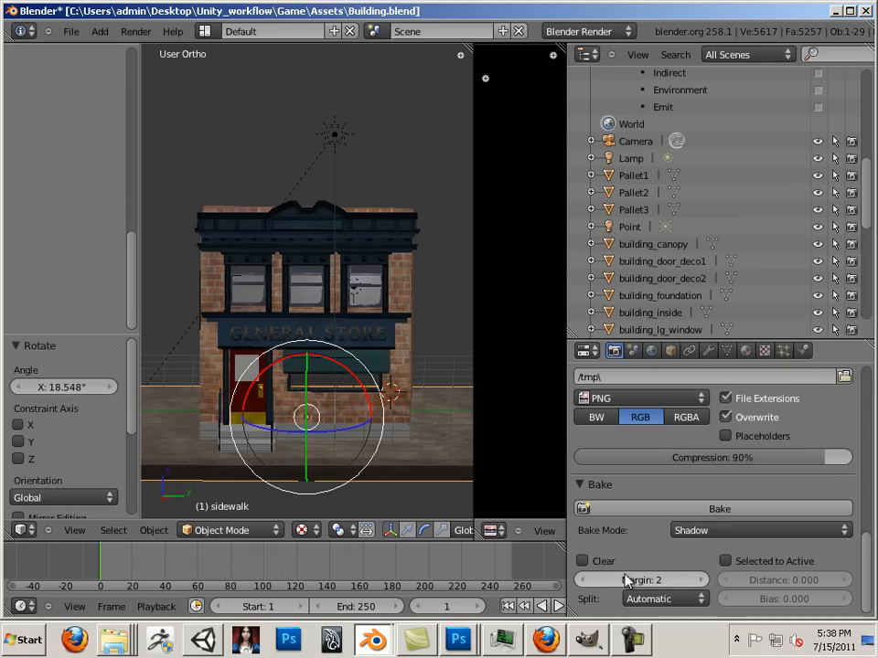
left_click(712, 510)
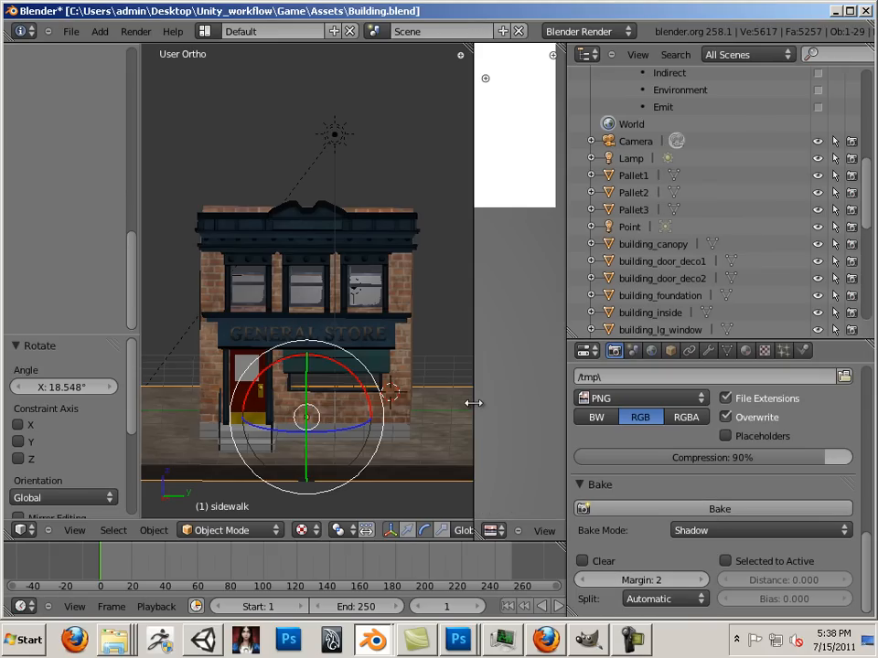
left_click_drag(471, 402, 280, 402)
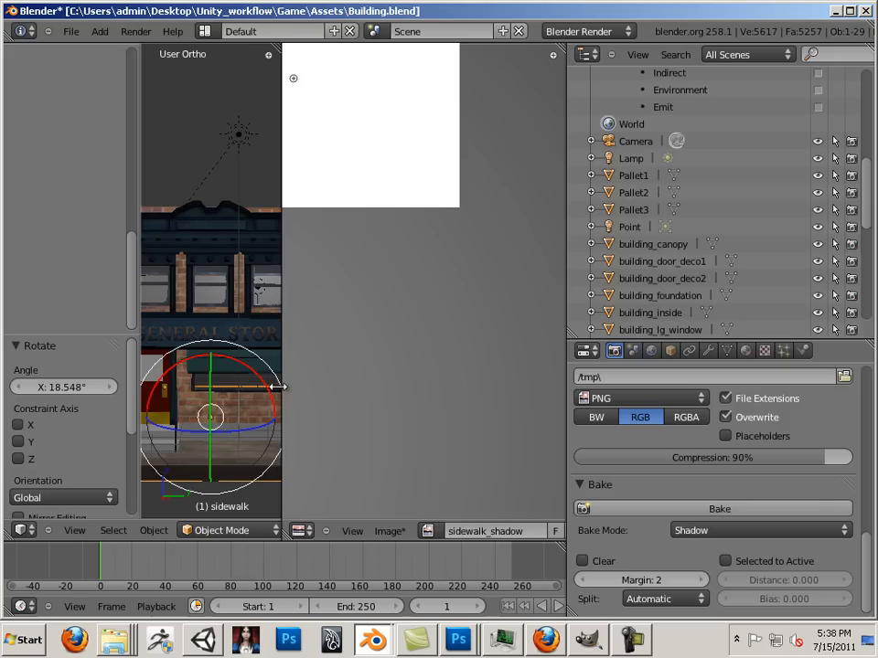
scroll(376, 415, "up", 4)
scroll(376, 417, "down", 1)
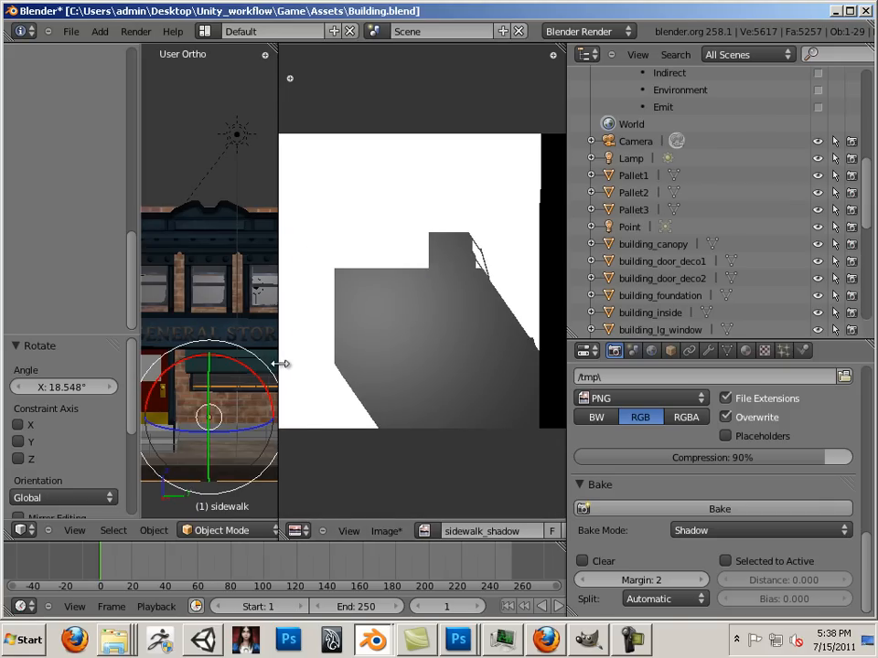
left_click_drag(279, 364, 456, 418)
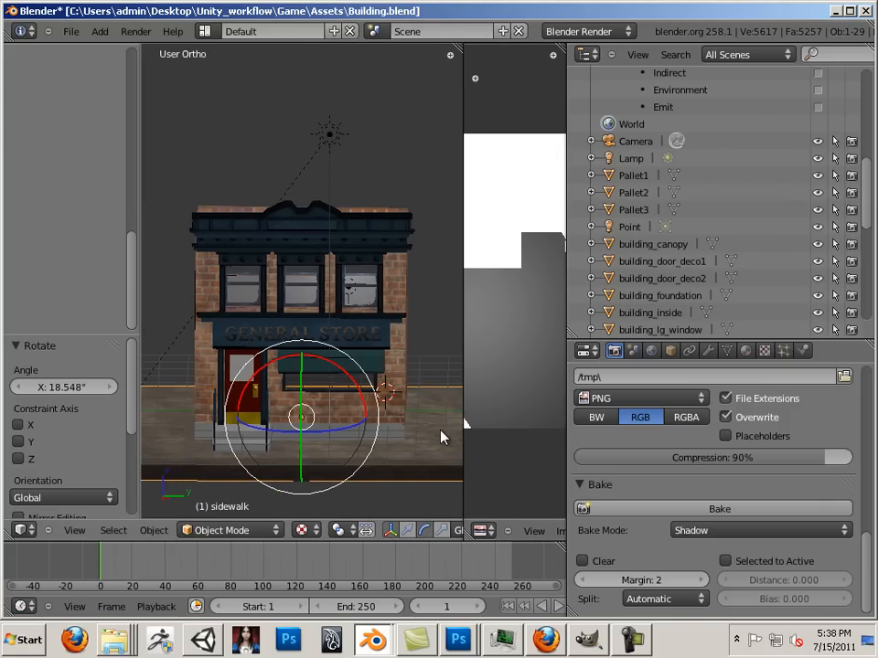
Check which image file the sidewalk's texture uses, and switch to GIMP to start opening an image
left_click(765, 353)
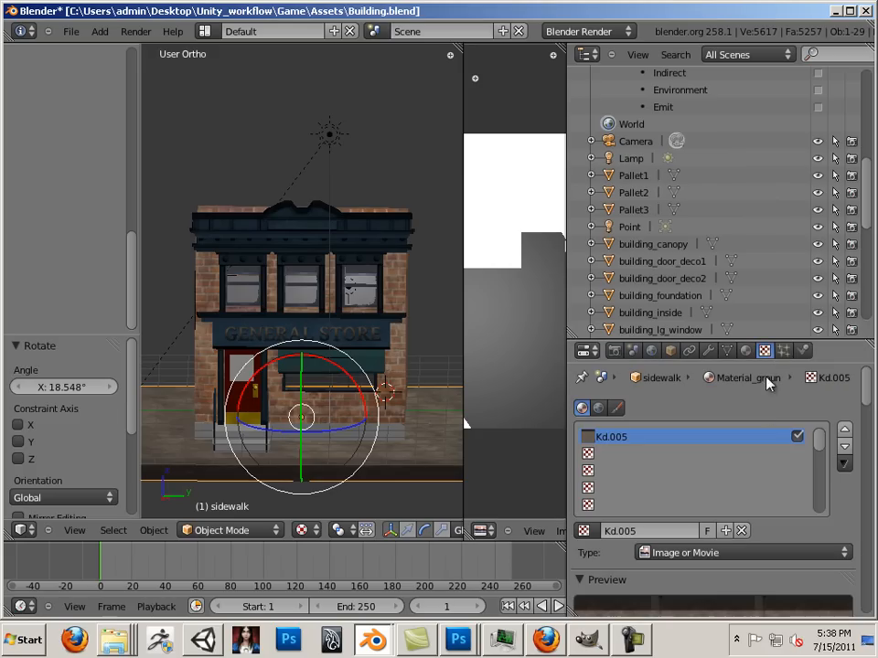
left_click_drag(869, 399, 869, 472)
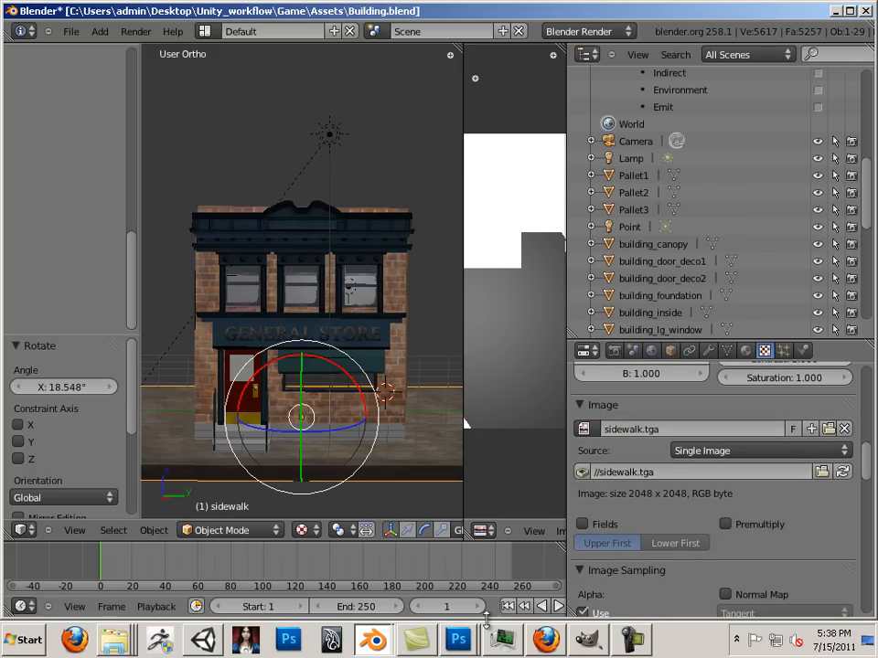
left_click(588, 640)
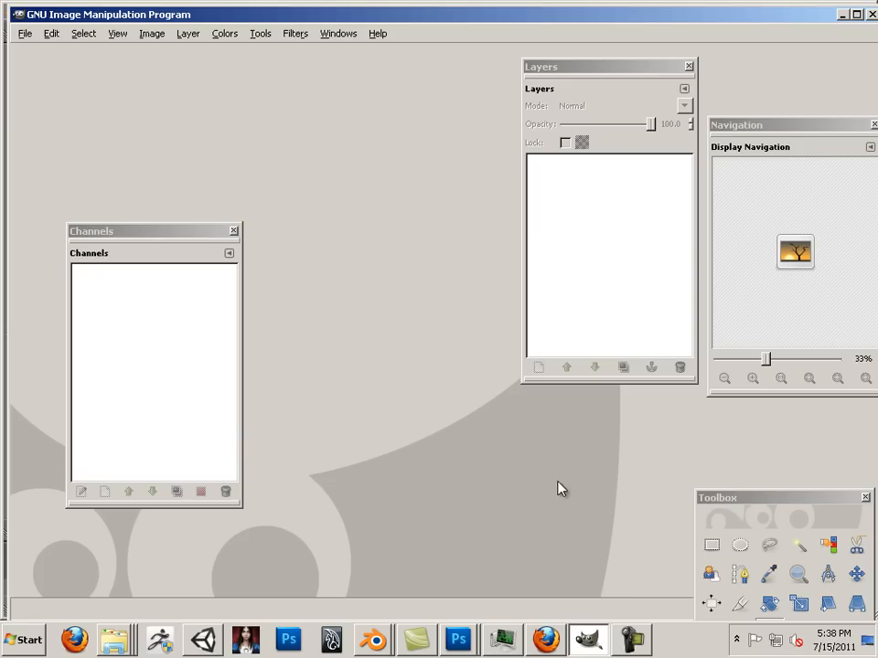
left_click(26, 33)
left_click(39, 86)
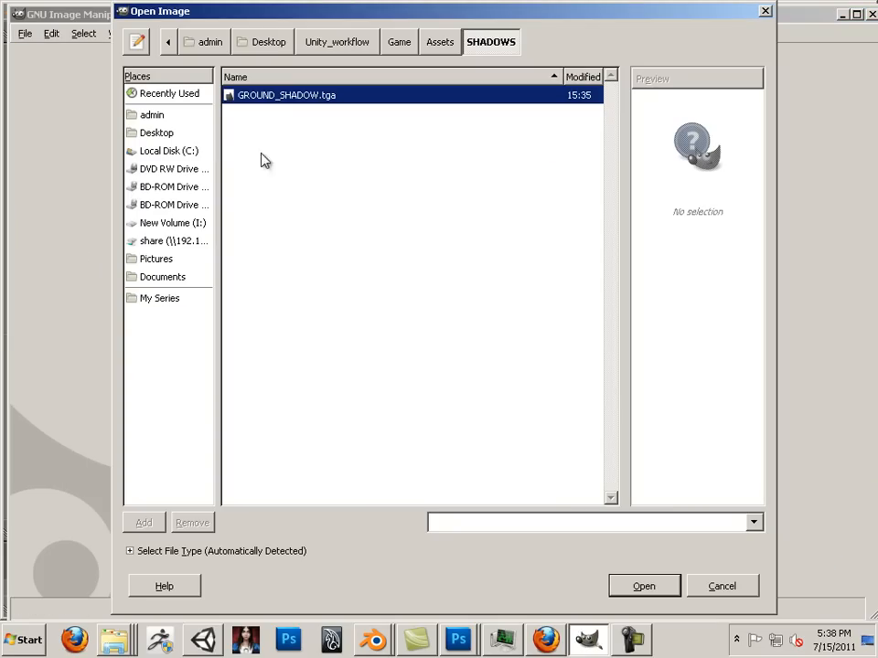
Open sidewalk.tga from the Unity_workflow\Game\Assets folder on the Desktop
left_click(169, 135)
double_click(301, 330)
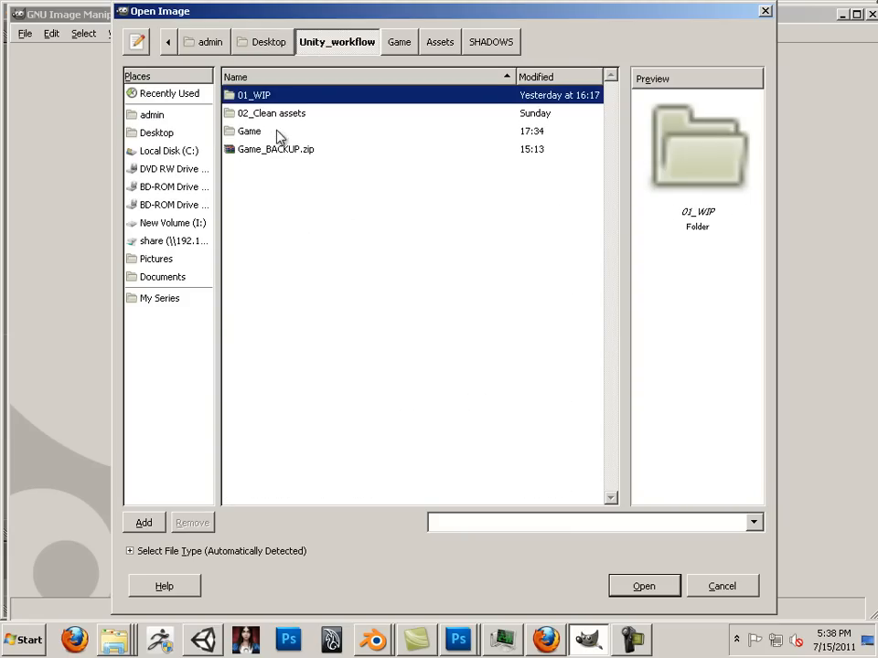
double_click(247, 131)
double_click(253, 97)
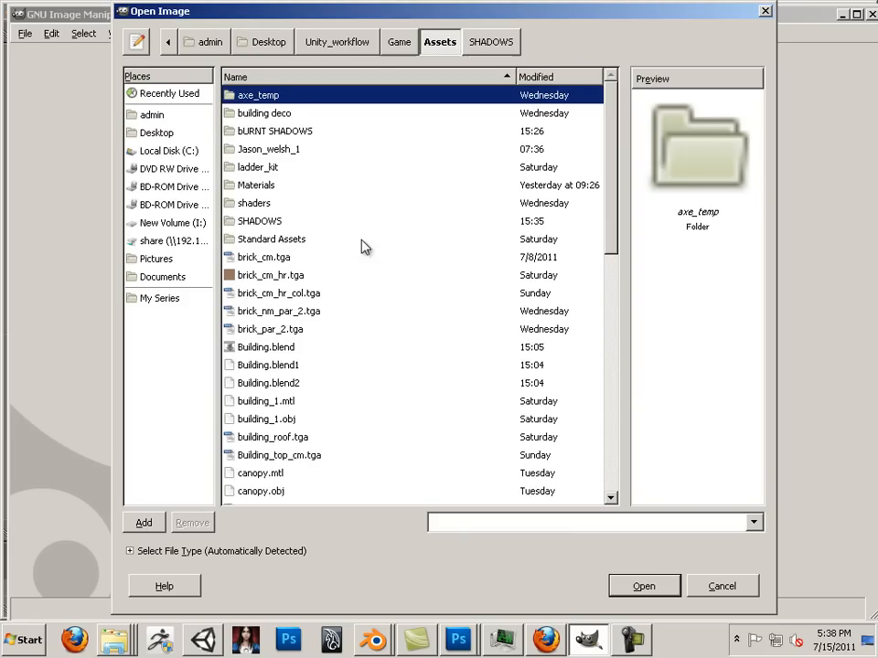
left_click(337, 275)
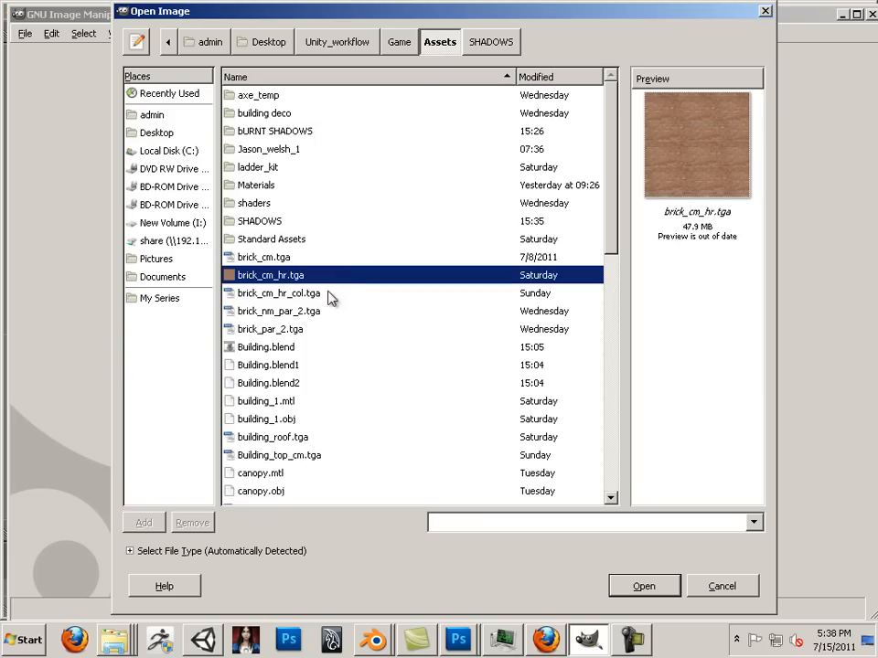
scroll(286, 251, "down", 8)
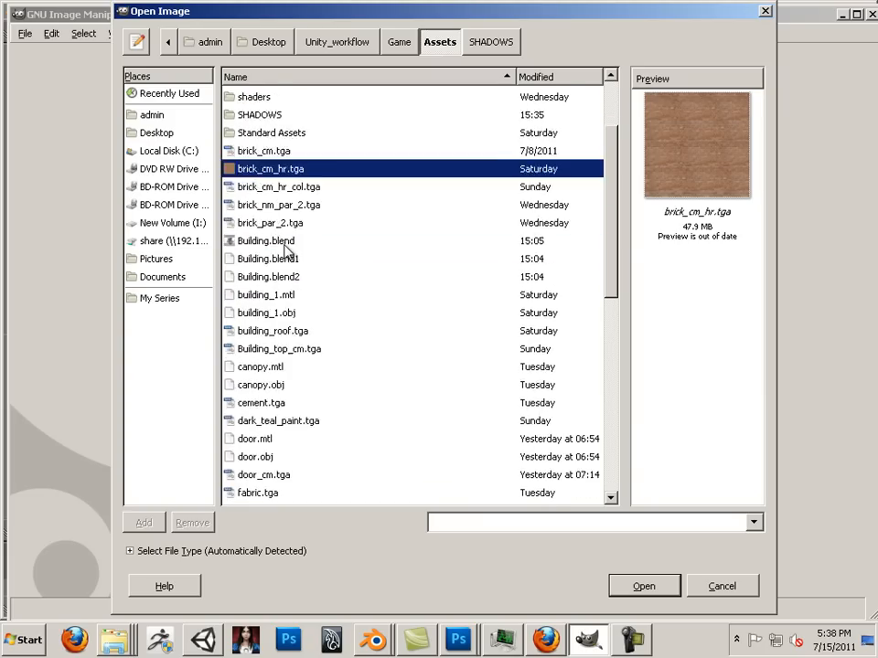
scroll(286, 251, "down", 1)
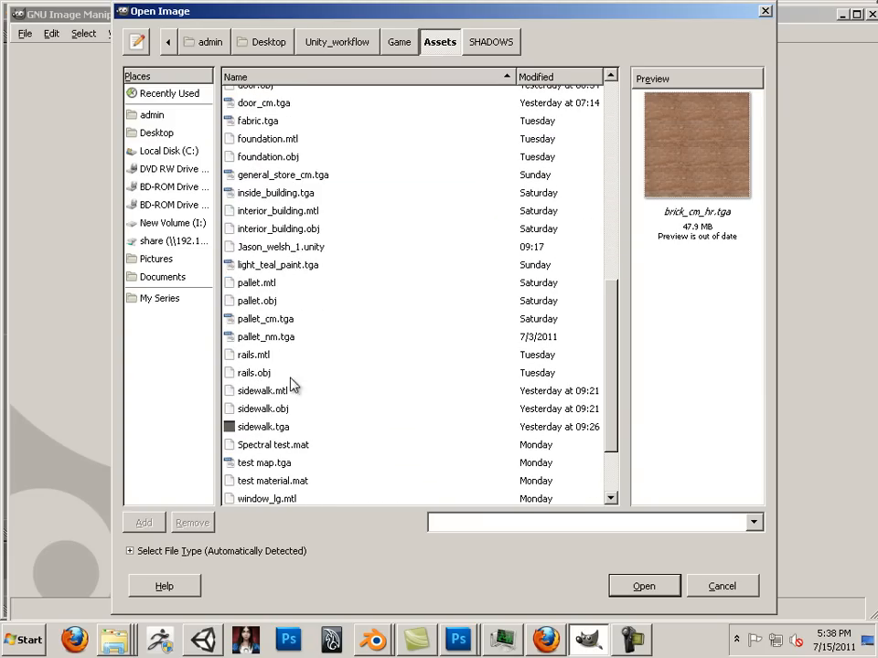
double_click(288, 424)
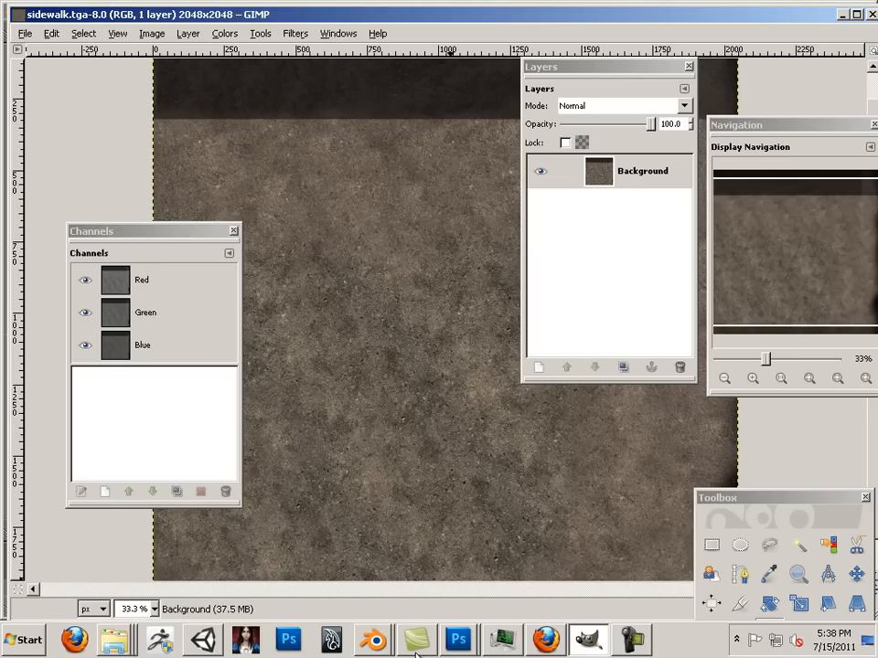
Switch to Blender, widen the image editor, and start saving the baked sidewalk_shadow image into the Unity_workflow\Game\Assets\SHADOWS folder
left_click(384, 628)
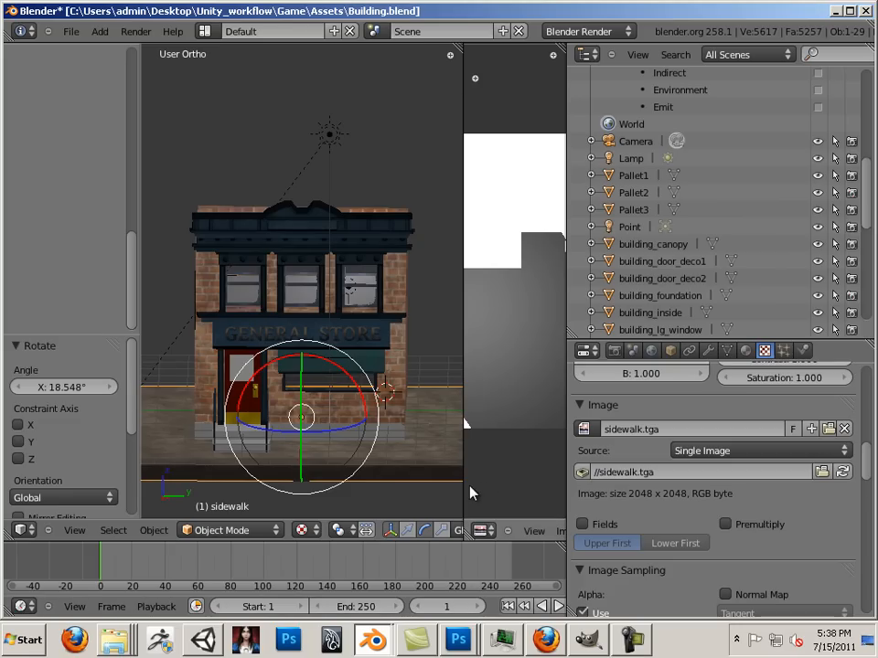
left_click_drag(463, 493, 203, 477)
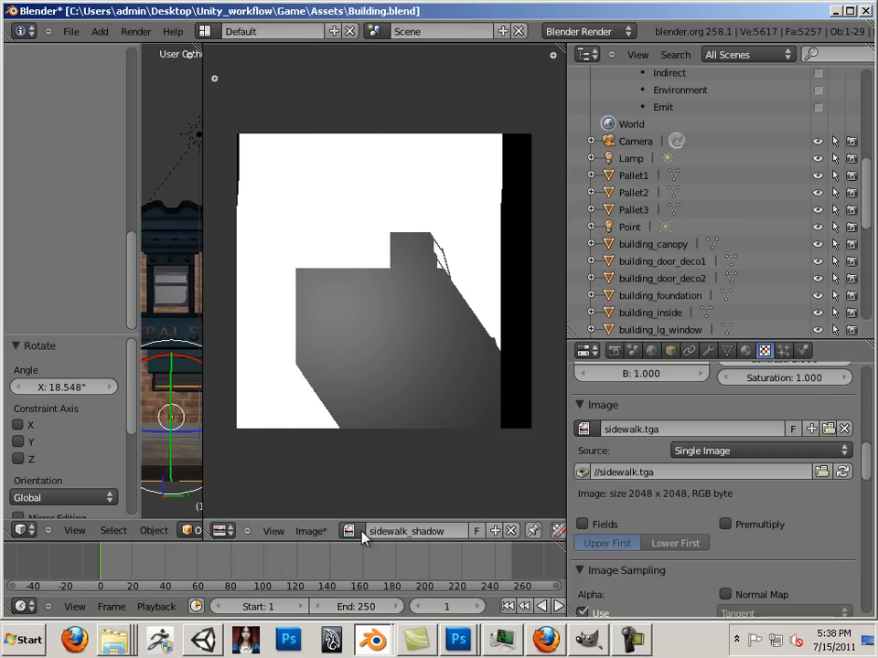
left_click(319, 532)
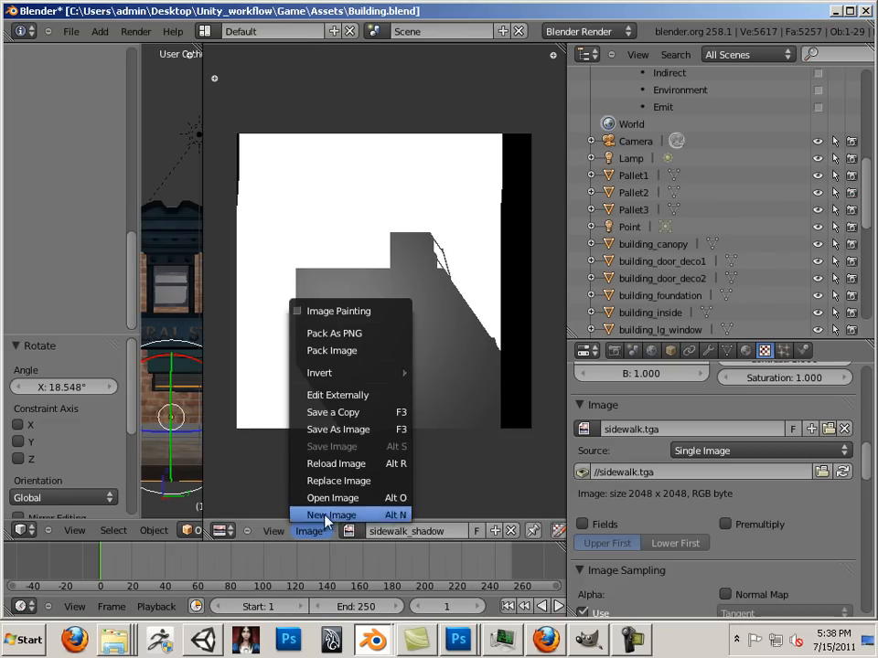
left_click(342, 430)
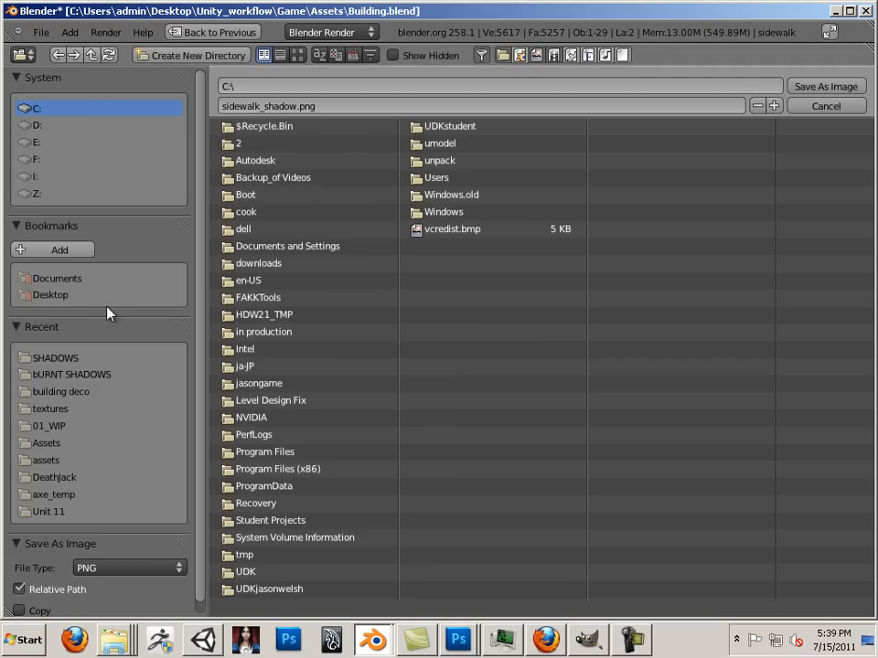
left_click(57, 297)
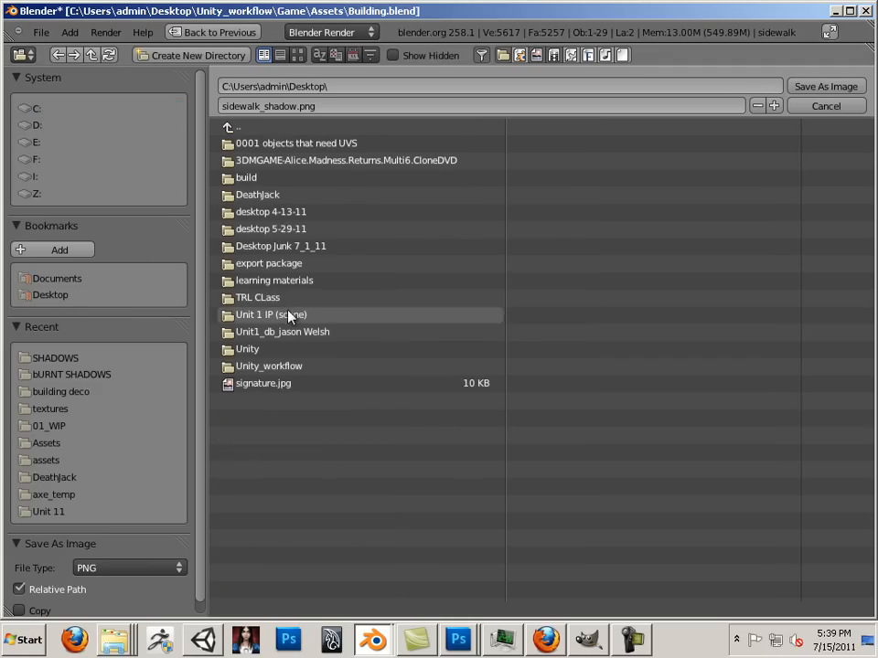
left_click(219, 367)
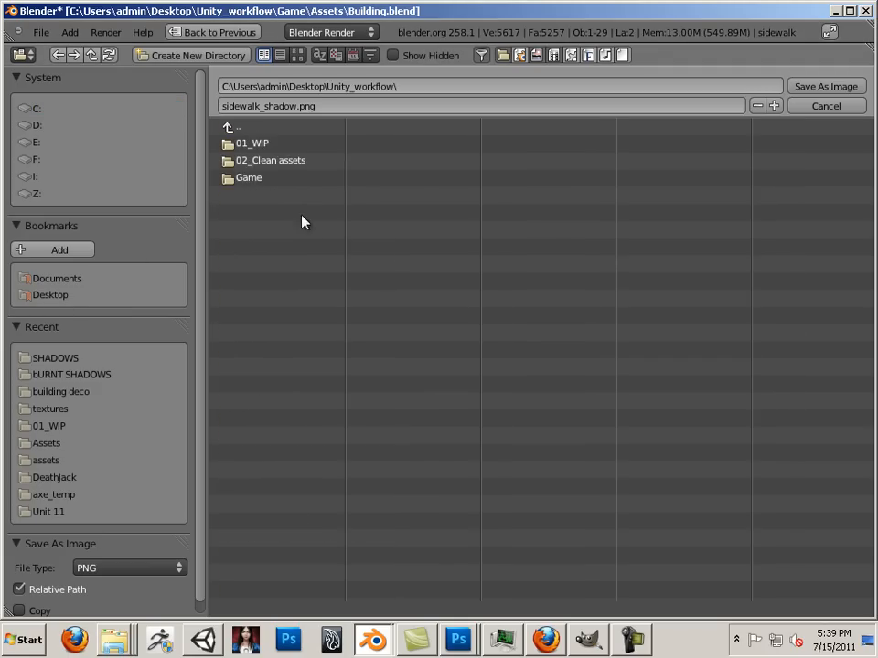
left_click(259, 186)
left_click(251, 144)
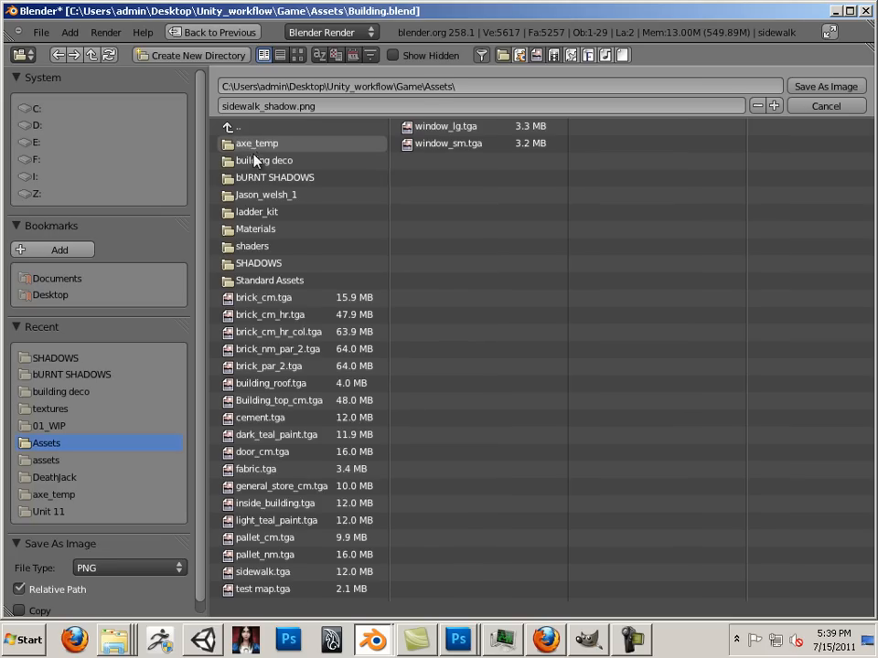
left_click(278, 264)
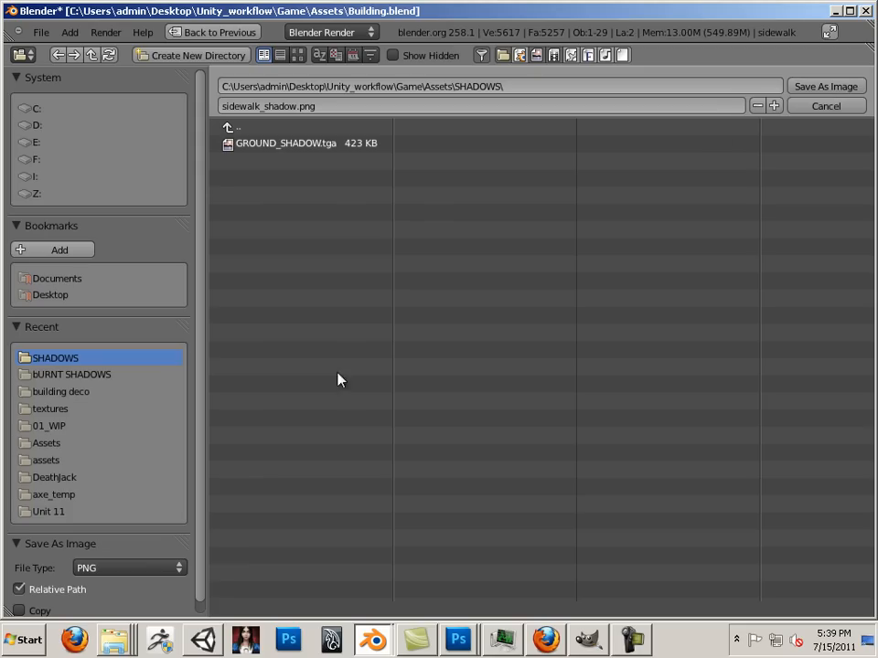
Set the file type to Targa and save the baked image as sidewalk_shadow.tga
left_click(153, 566)
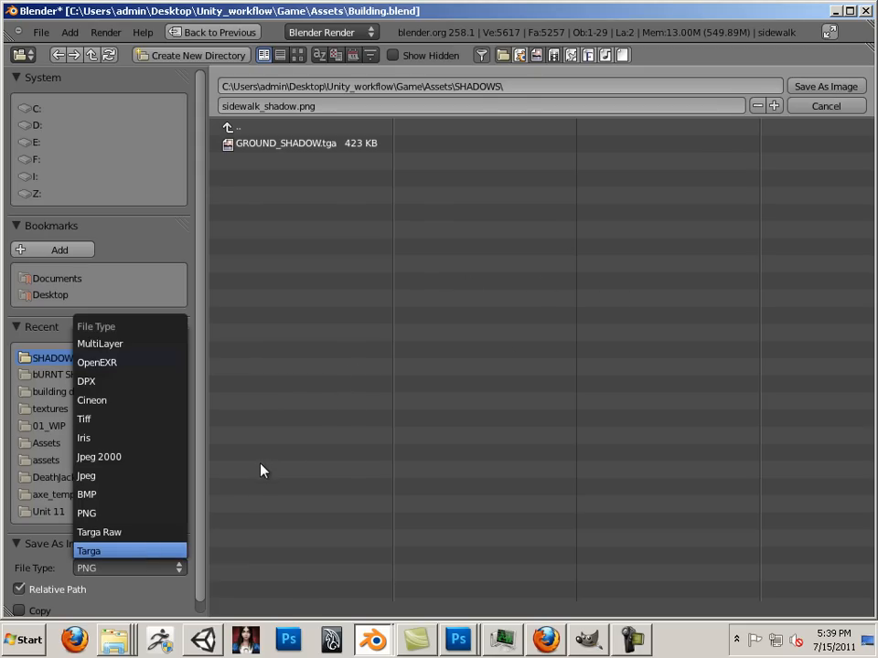
left_click(137, 551)
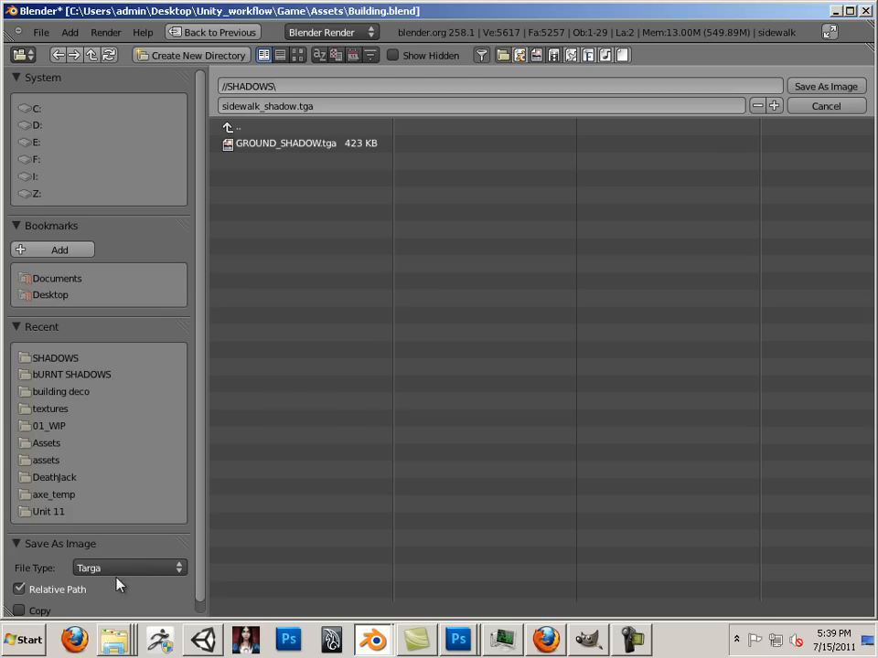
left_click(832, 85)
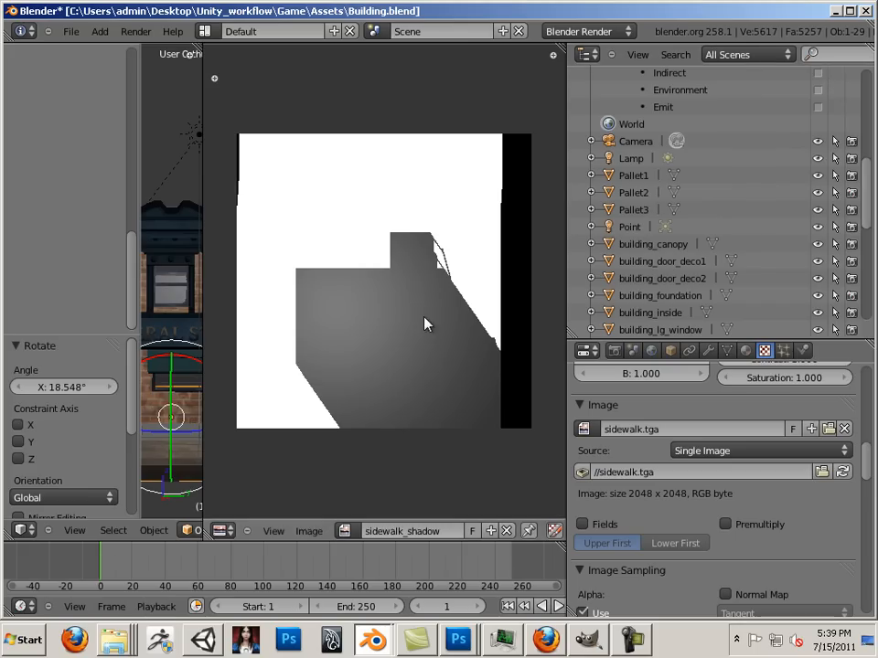
Switch to GIMP and open sidewalk_shadow.tga from the SHADOWS folder
left_click(585, 643)
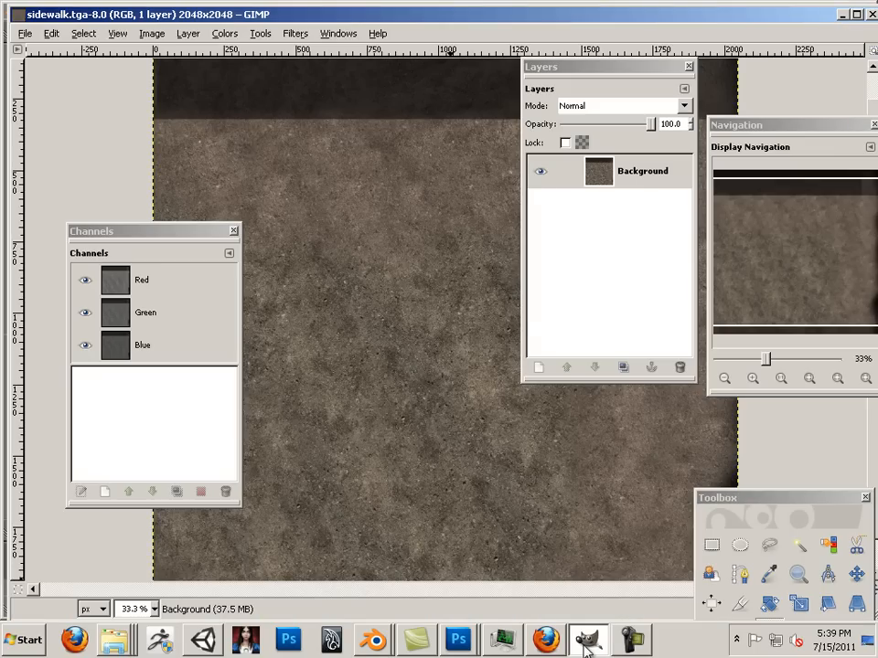
left_click(24, 34)
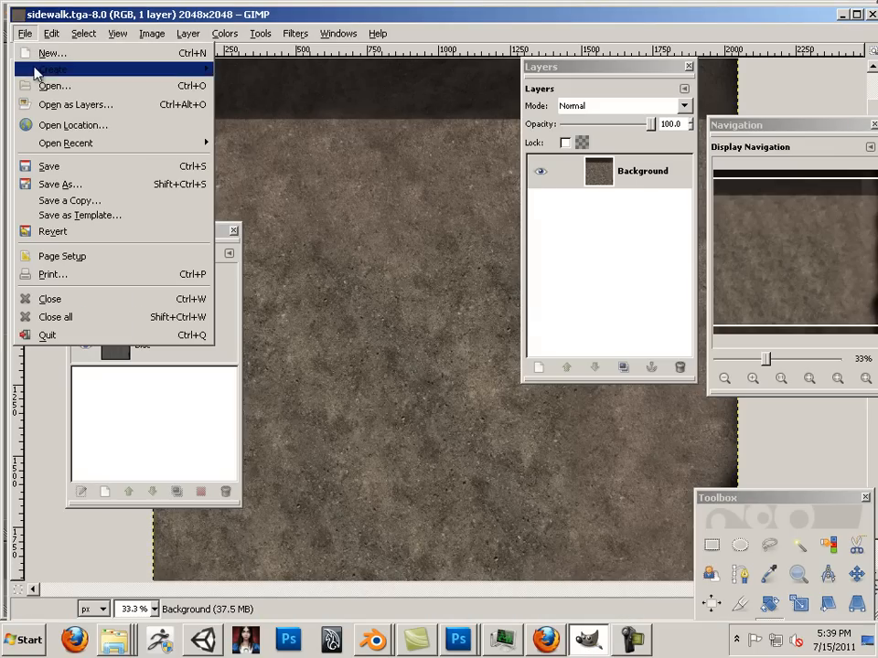
left_click(49, 87)
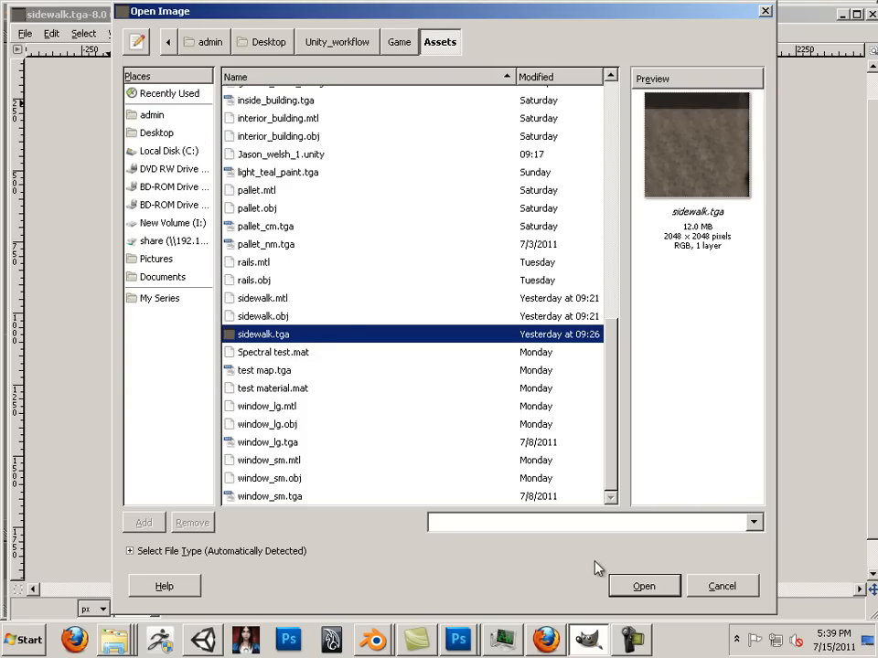
scroll(326, 317, "up", 8)
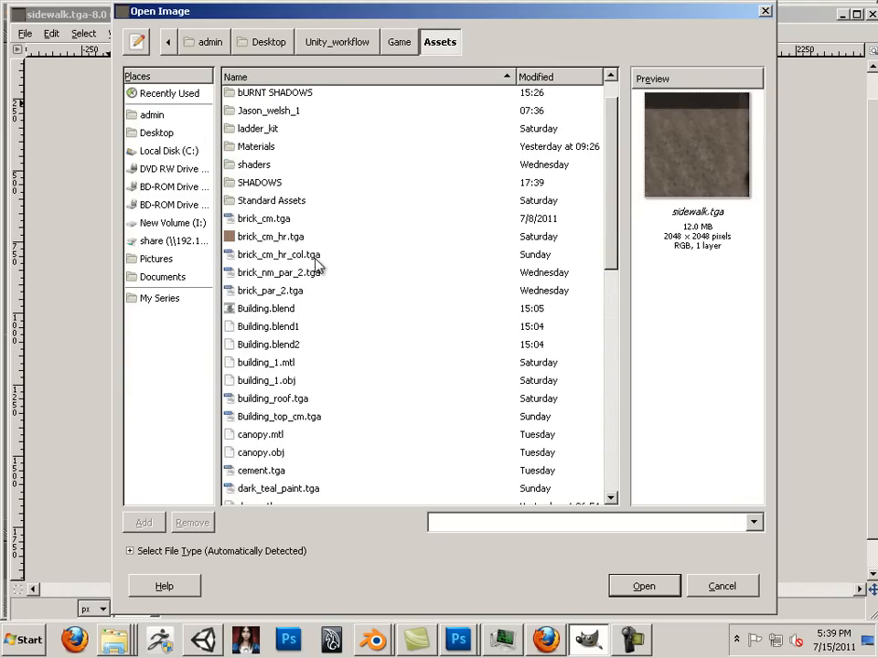
left_click(245, 182)
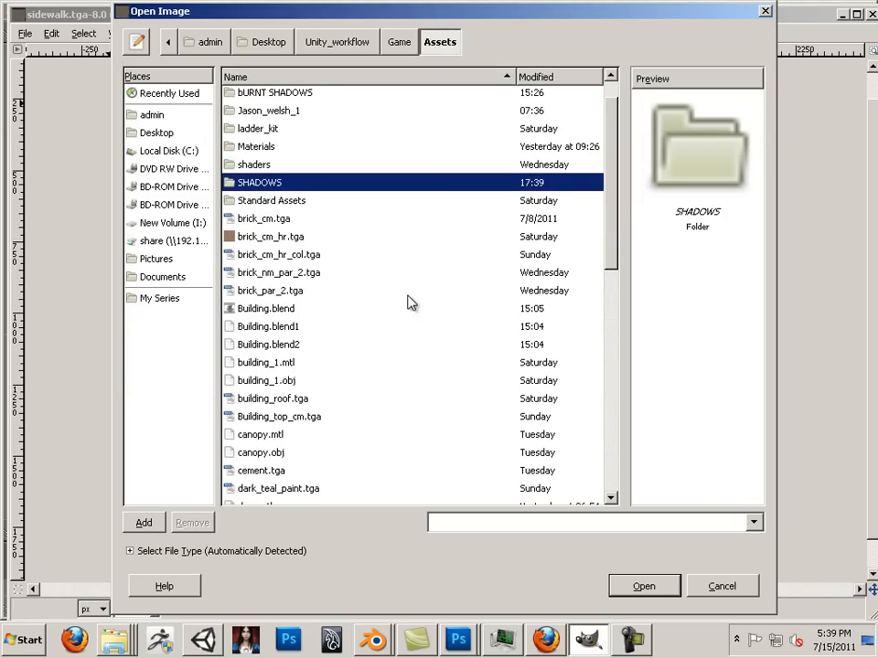
double_click(345, 189)
left_click(291, 115)
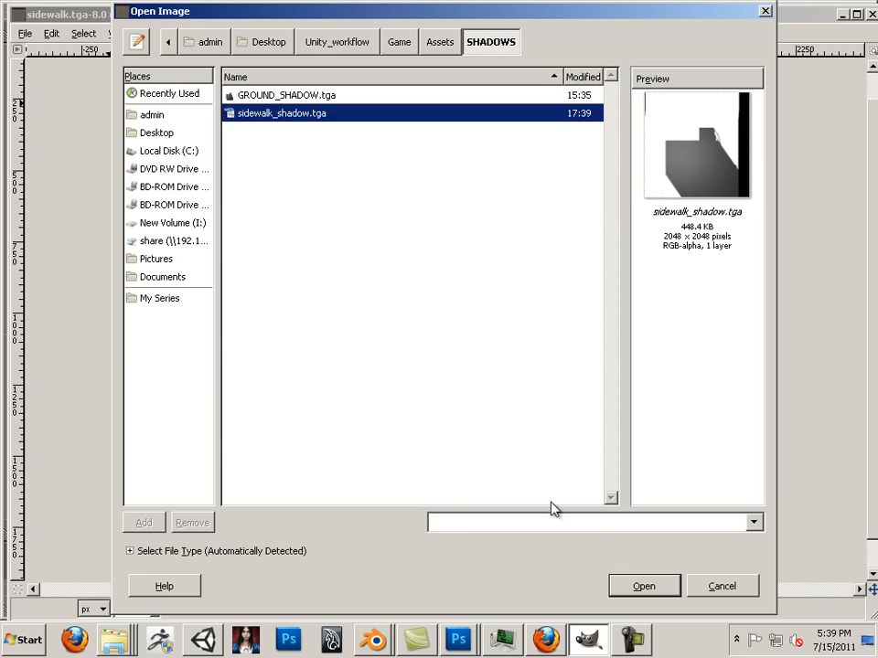
left_click(640, 586)
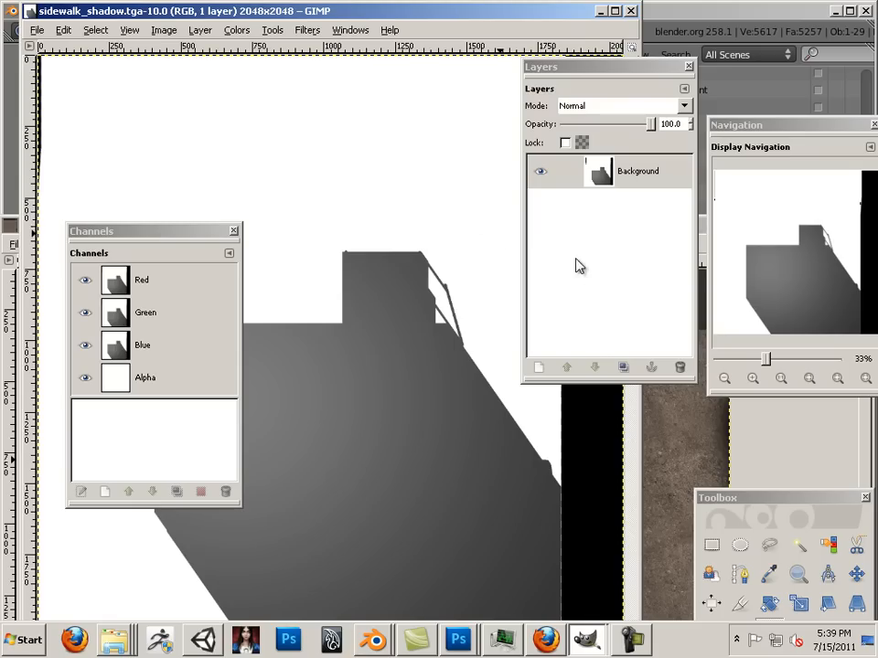
Copy the whole sidewalk_shadow image and paste it into the sidewalk.tga image
left_click(55, 29)
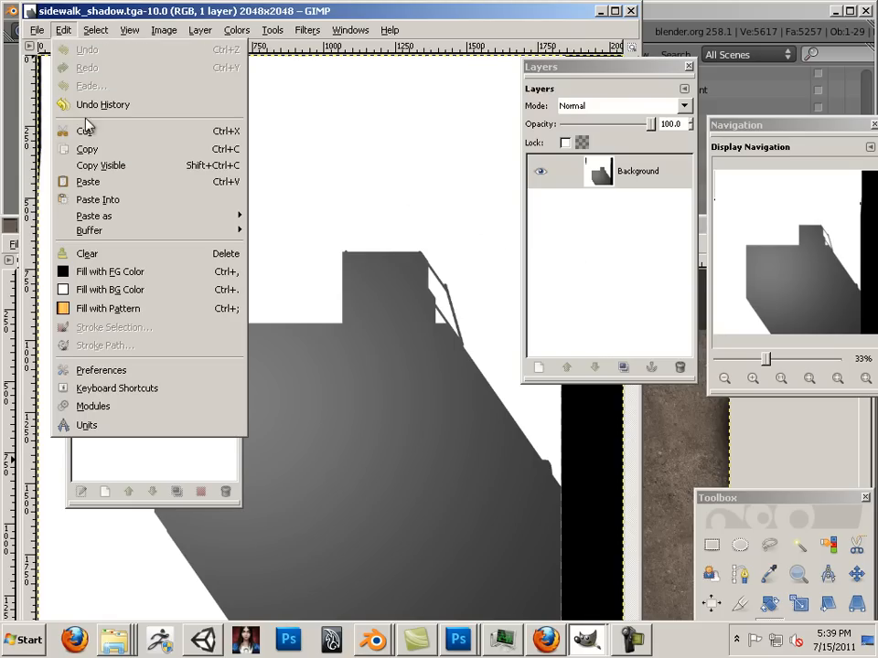
left_click(91, 148)
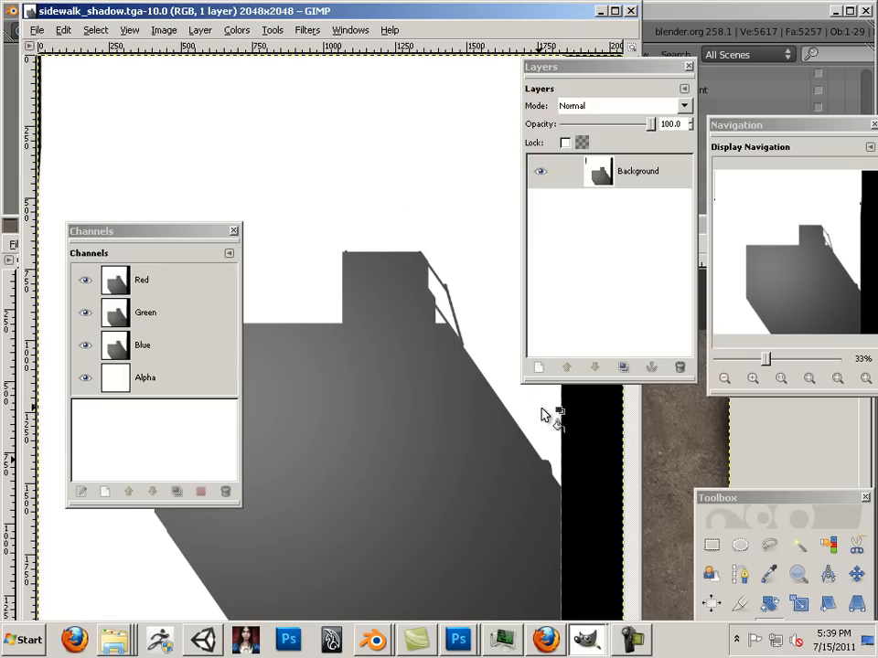
left_click(615, 437)
left_click_drag(357, 12, 813, 132)
double_click(384, 225)
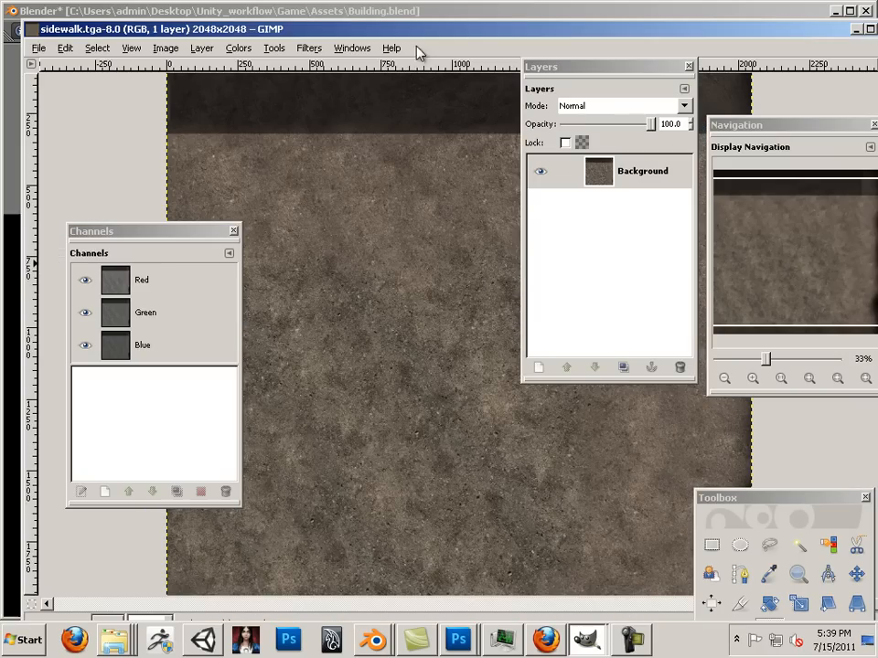
left_click(65, 48)
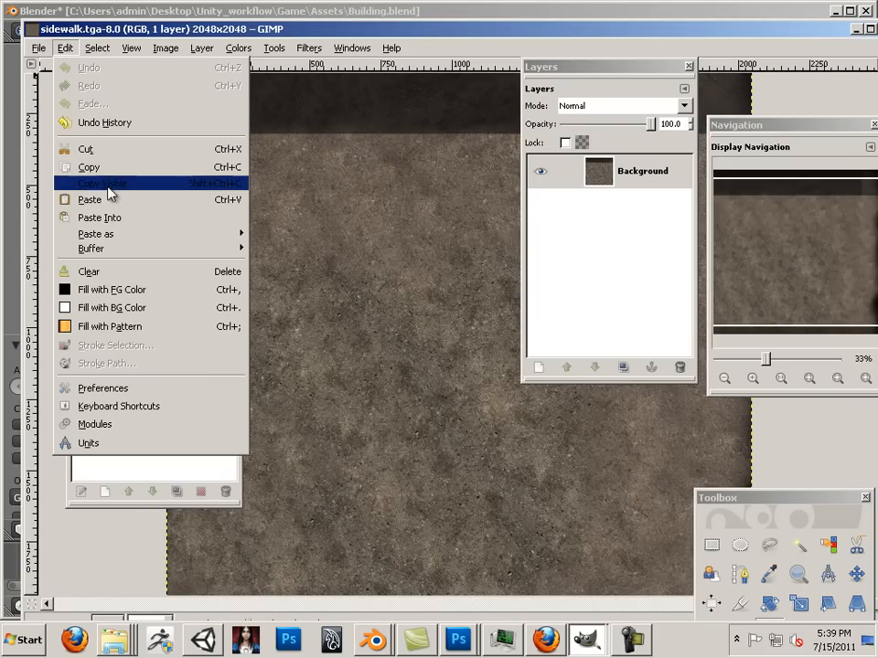
left_click(135, 196)
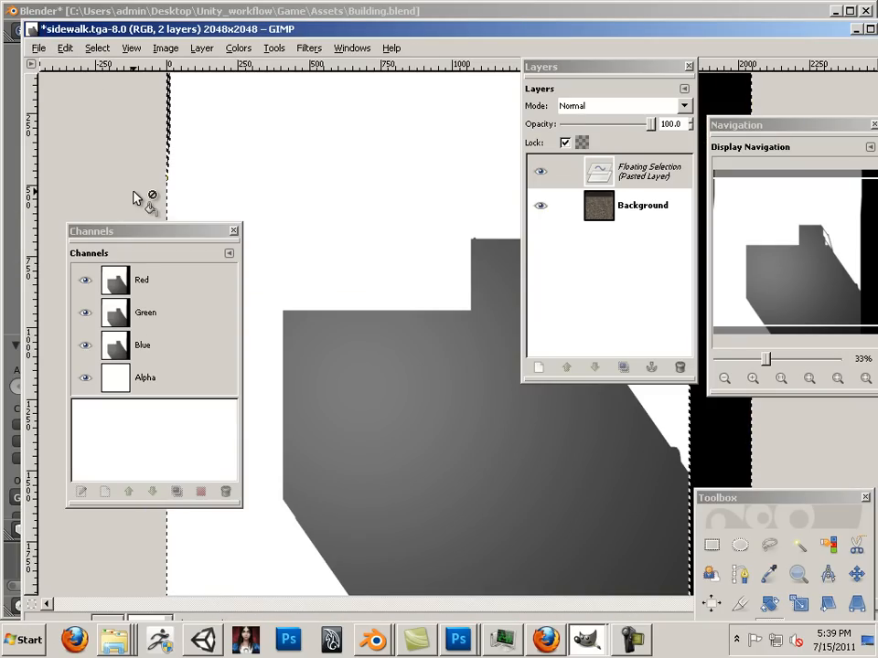
Move the Layers dialog clear of the image and turn the pasted floating selection into a new layer
scroll(435, 322, "down", 2, "ctrl")
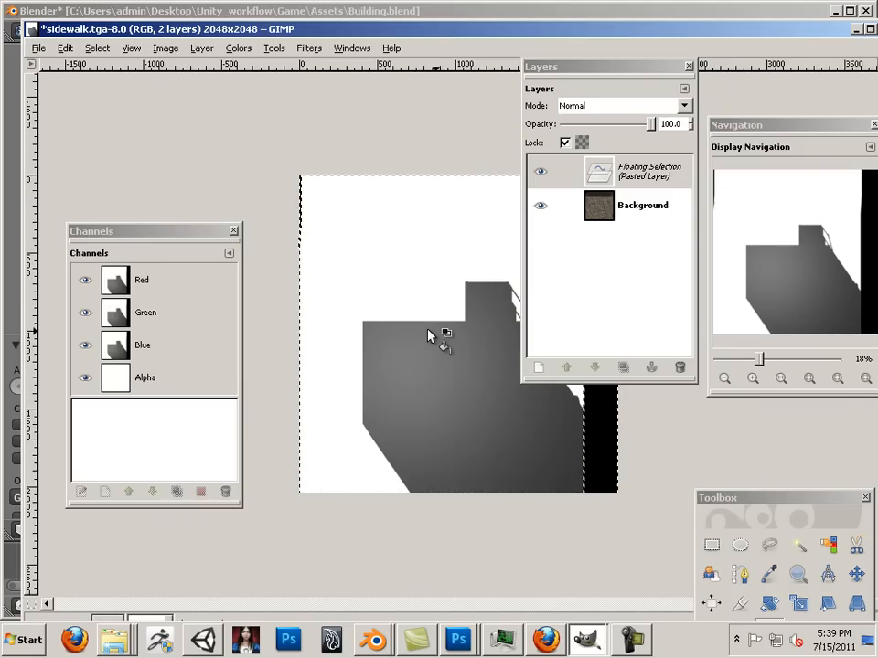
left_click_drag(600, 75, 143, 133)
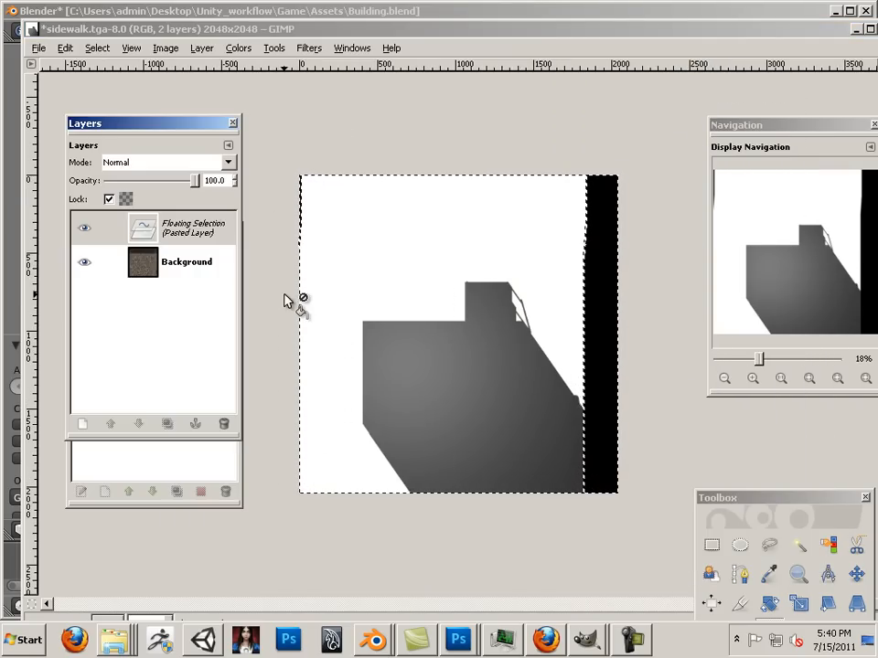
left_click(83, 426)
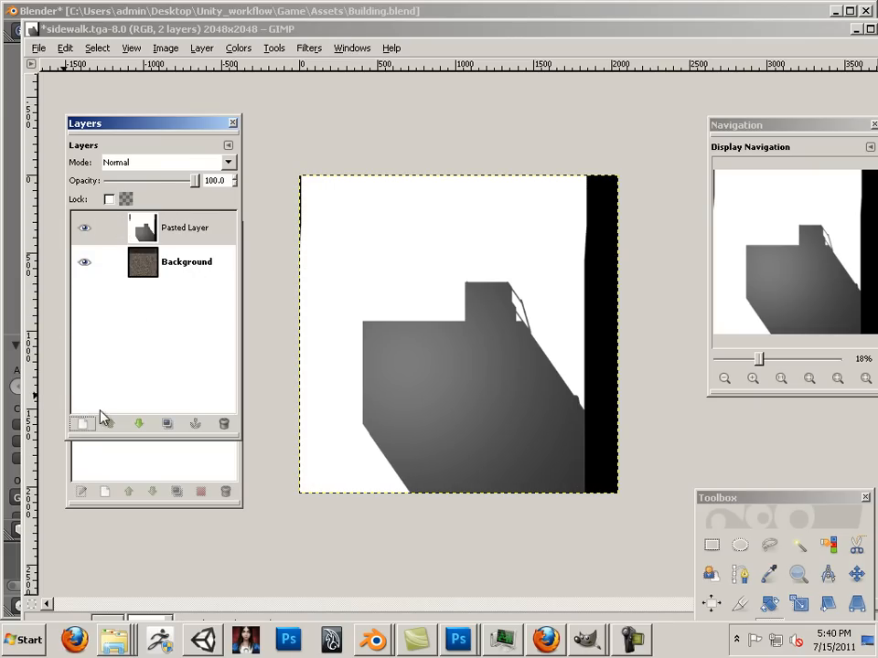
Set the pasted shadow layer's blend mode to Multiply and its opacity to about 74.3
left_click(144, 164)
left_click(144, 163)
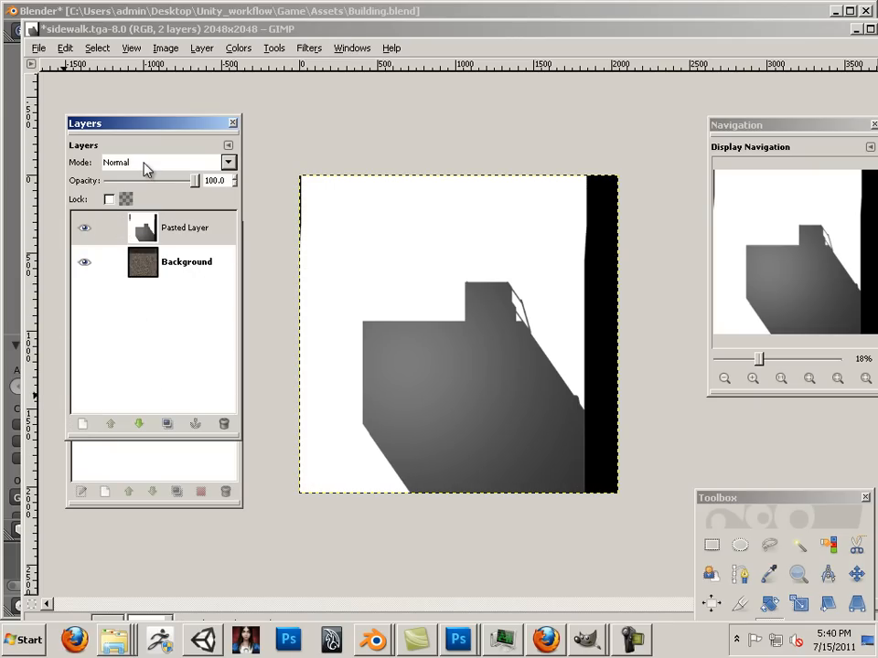
scroll(144, 162, "down", 2)
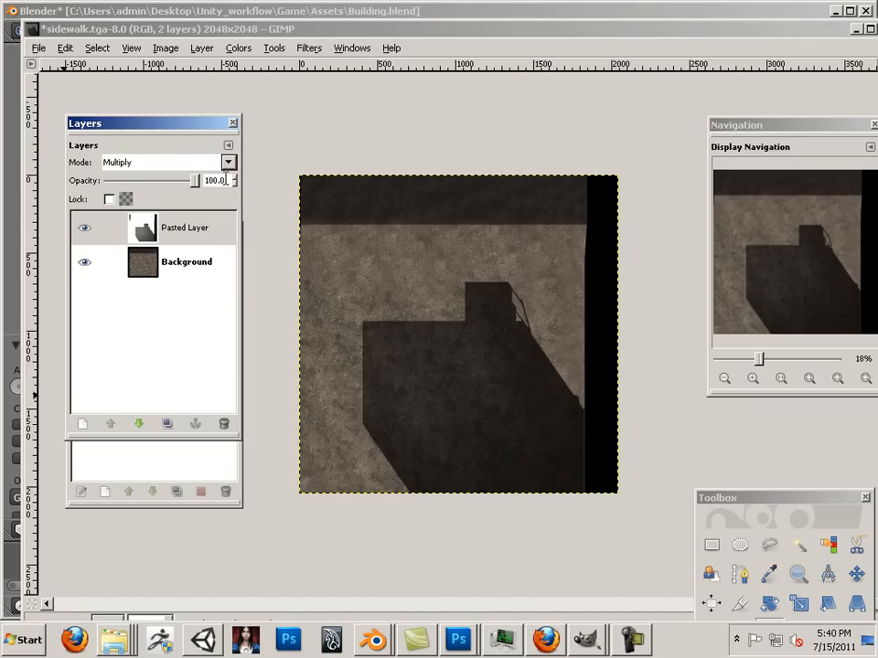
left_click_drag(195, 180, 174, 186)
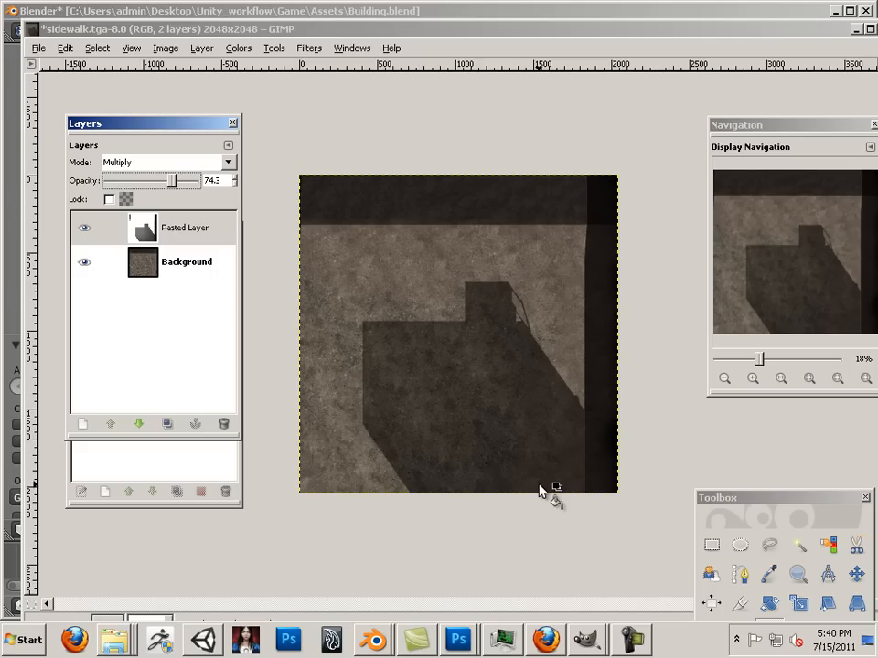
Save the layered image over sidewalk.tga in the Assets folder, exporting it with the visible layers merged
left_click(66, 49)
mouse_move(37, 48)
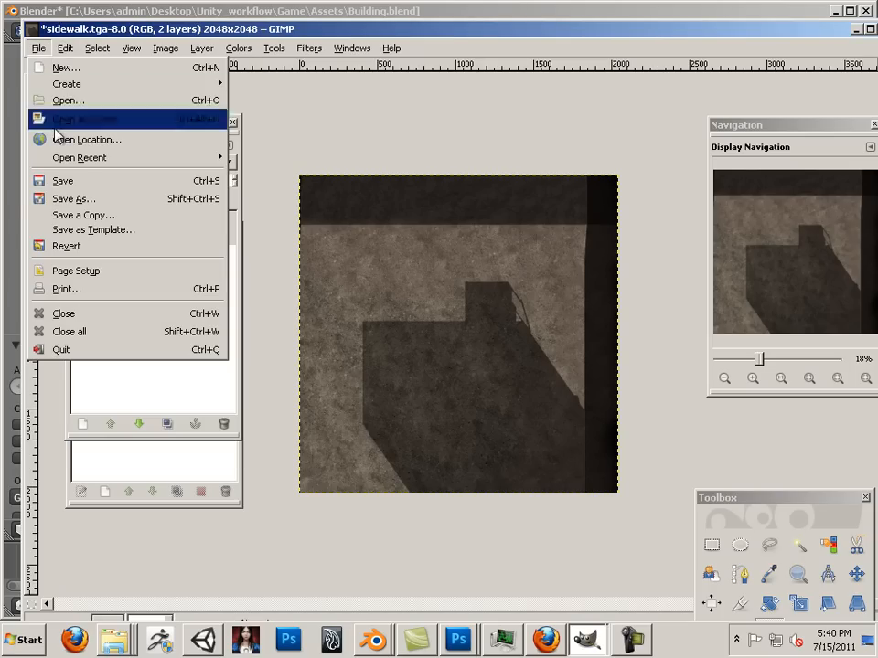
left_click(82, 197)
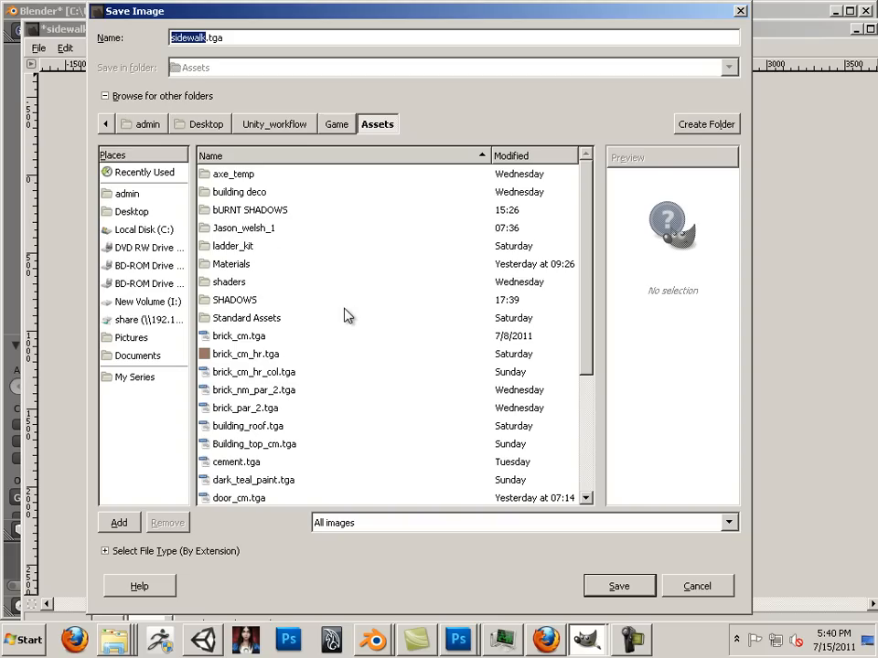
left_click(344, 318)
scroll(343, 329, "down", 4)
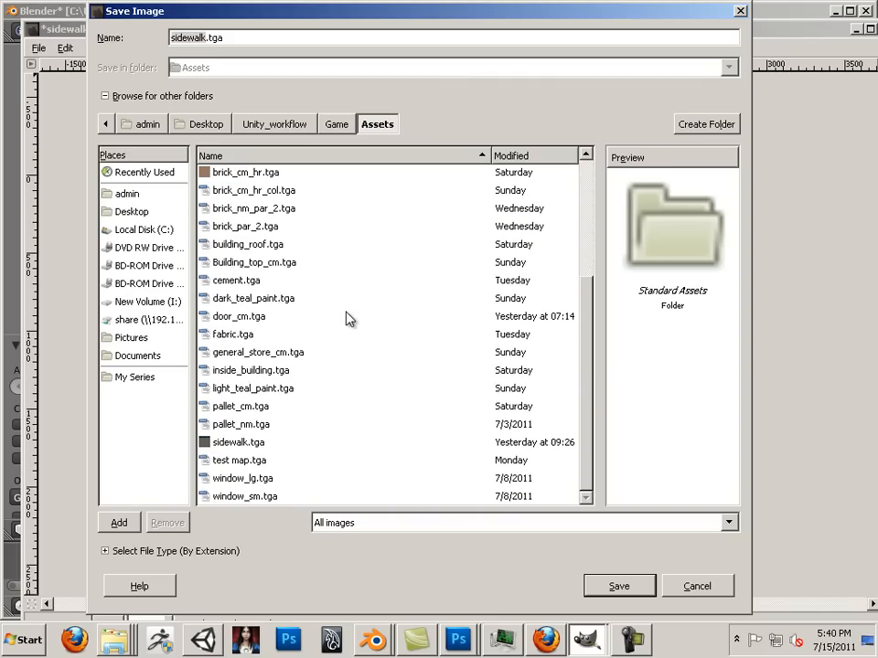
left_click(269, 448)
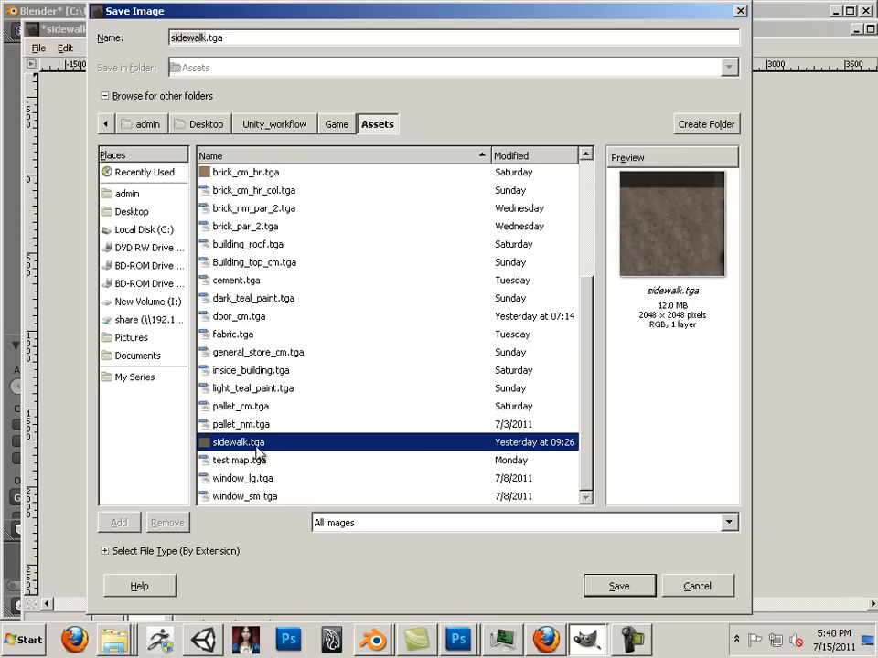
left_click(610, 586)
key("Return")
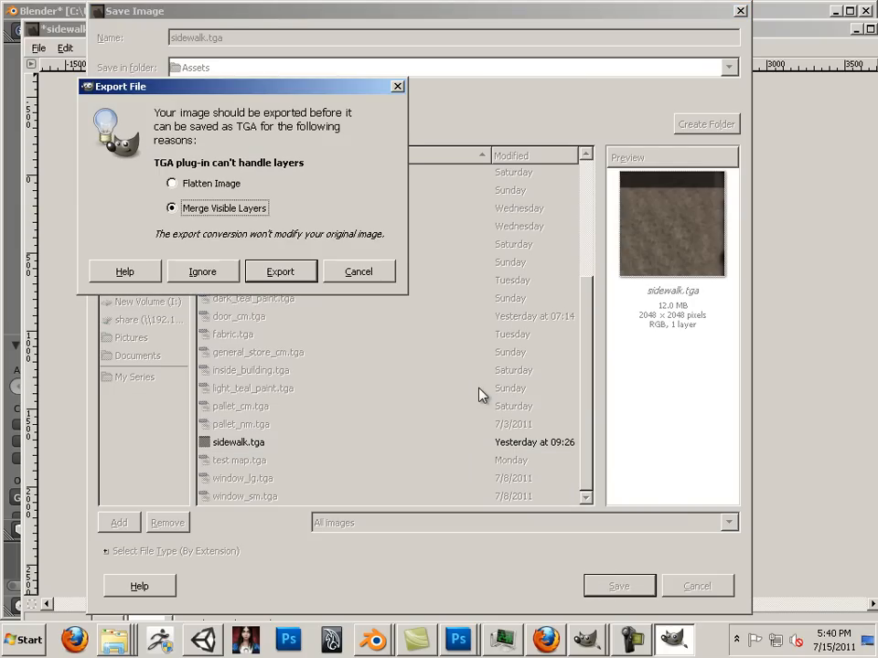
left_click(287, 271)
left_click(223, 207)
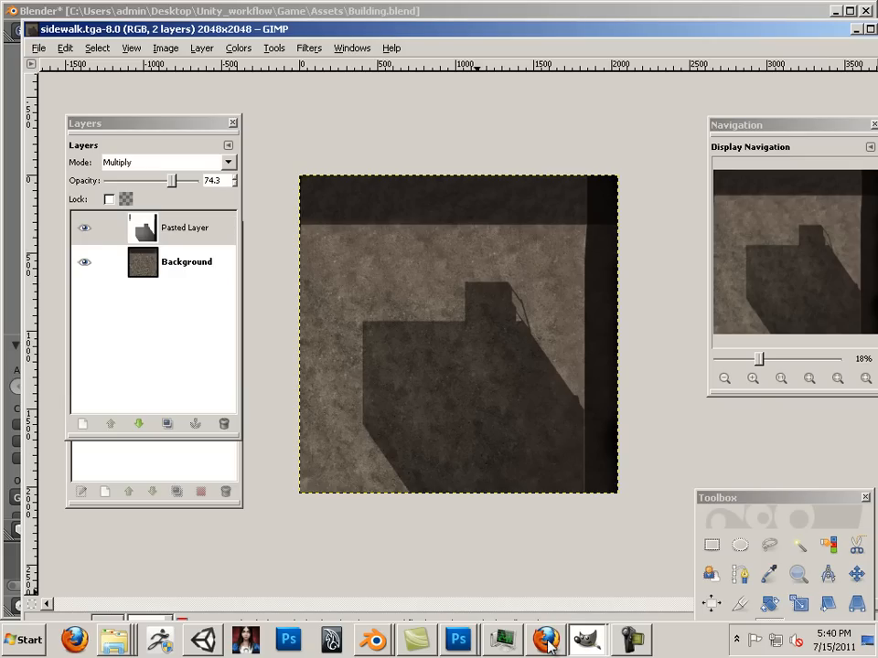
Switch to the Unity project and dismiss its welcome window
mouse_move(387, 645)
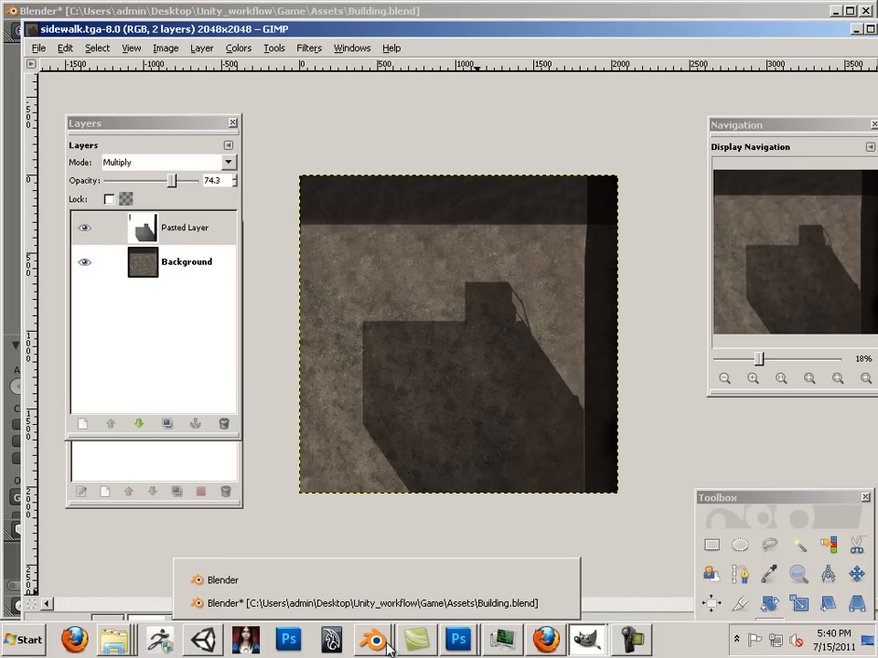
left_click(388, 605)
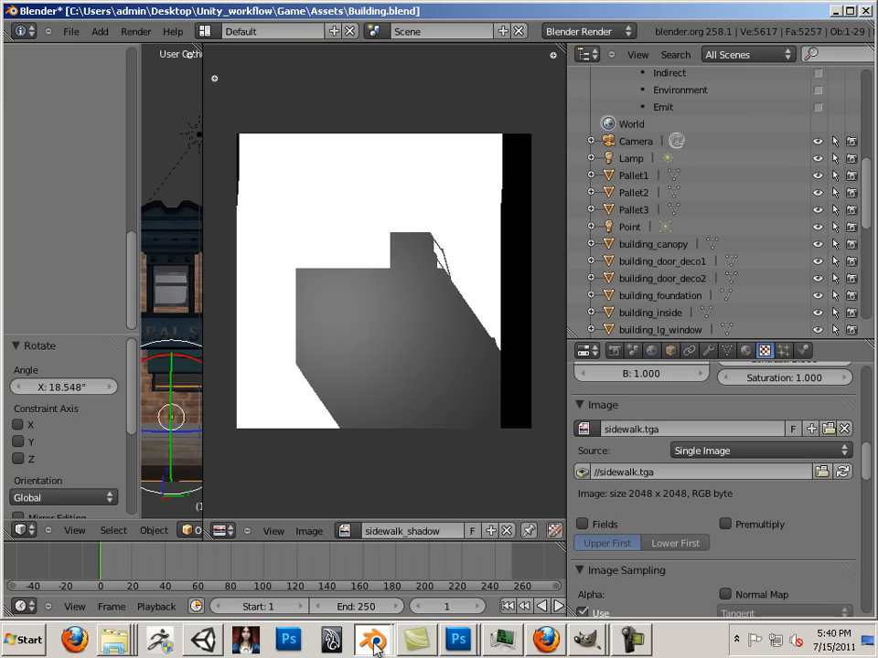
mouse_move(203, 640)
left_click(206, 603)
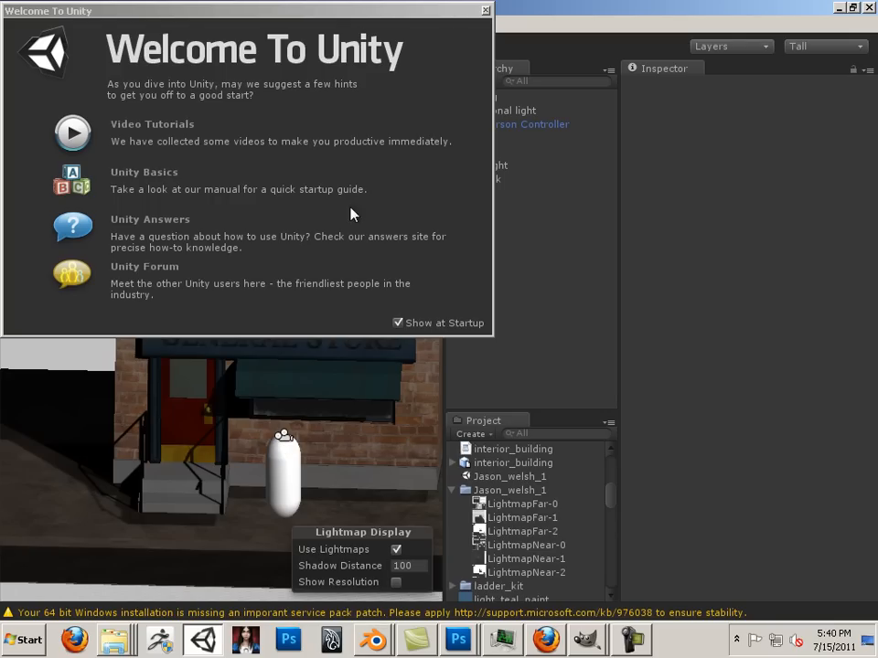
left_click(485, 11)
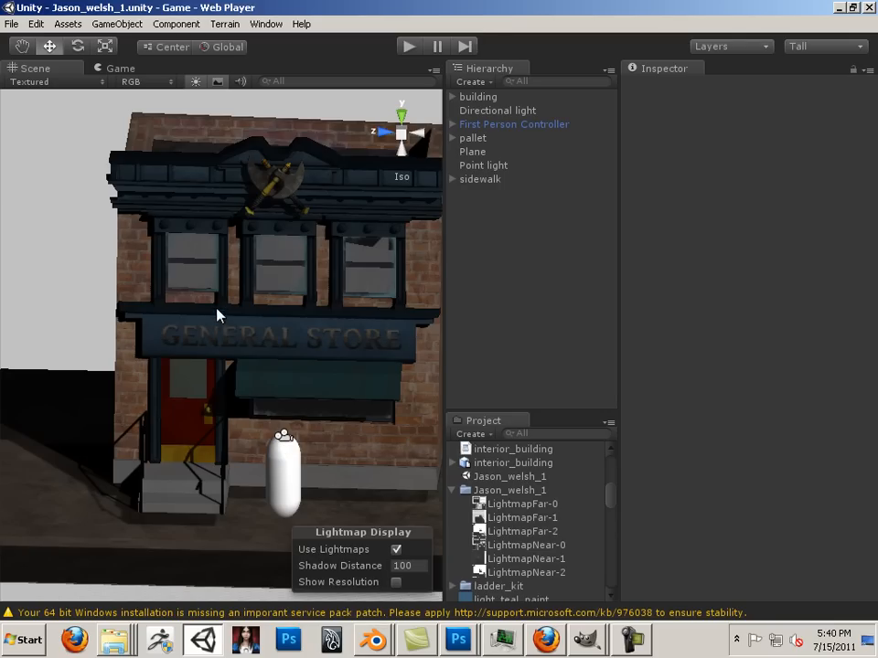
Select the directional light above the general store and set its shadow type to No Shadows
left_click_drag(155, 347, 272, 356, "alt")
middle_click_drag(270, 351, 213, 424, "alt")
right_click_drag(254, 391, 128, 232, "alt")
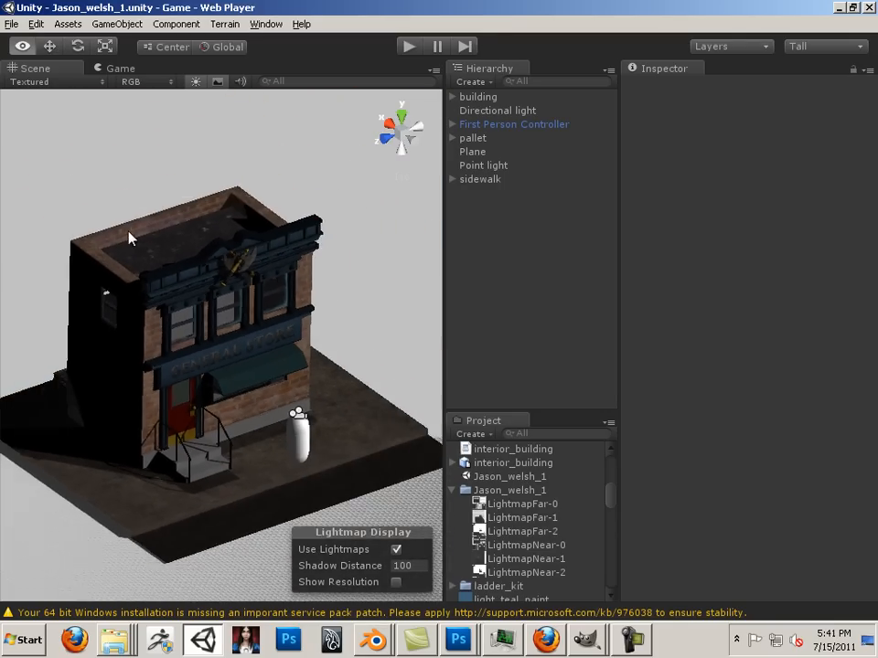
right_click_drag(284, 330, 70, 236, "alt")
left_click_drag(71, 236, 319, 182, "alt")
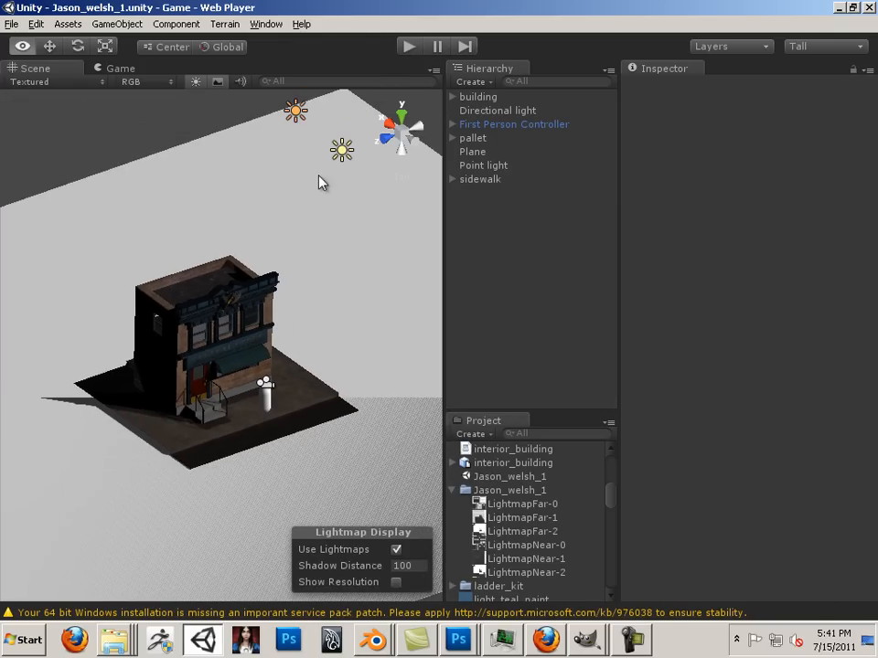
left_click(294, 117)
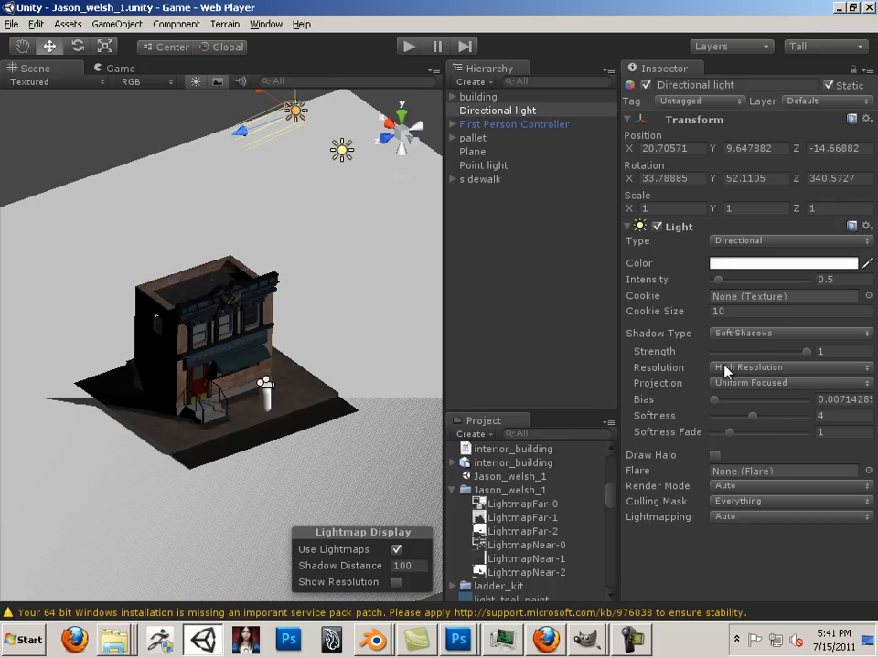
left_click(741, 338)
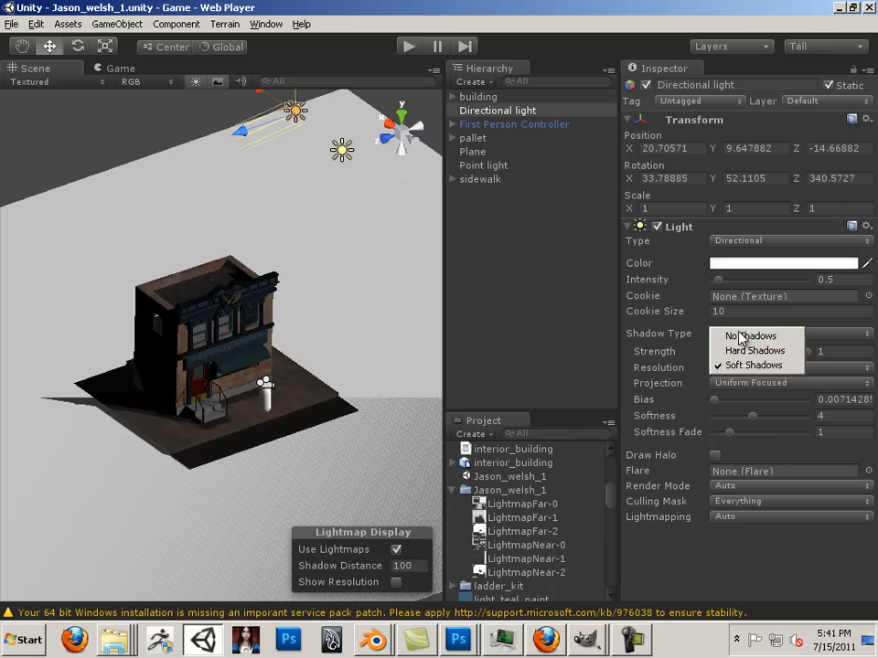
left_click(745, 336)
Select the sidewalk mesh and move it along X to about 0.74
scroll(370, 393, "up", 3)
scroll(371, 393, "up", 5)
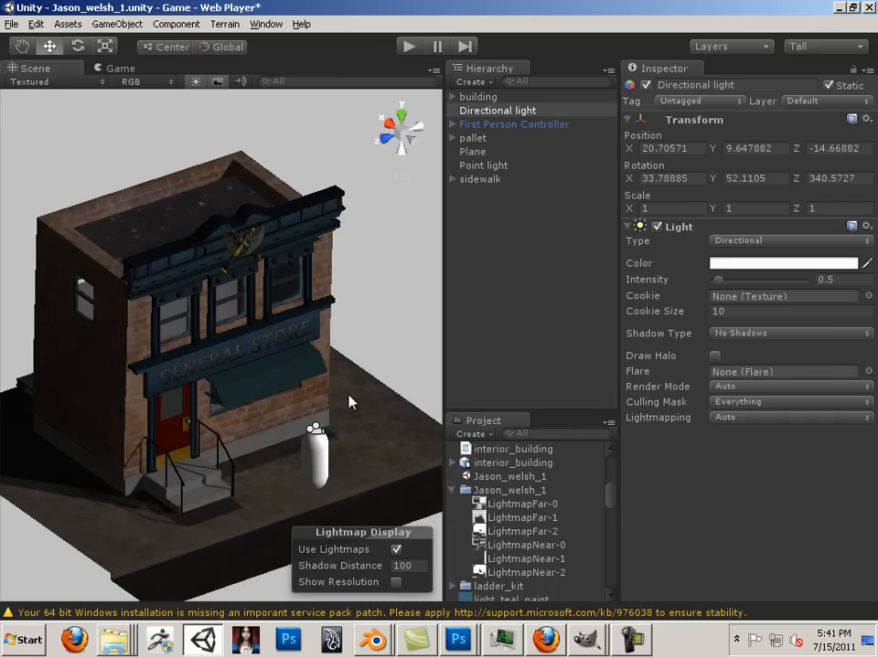
left_click(362, 421)
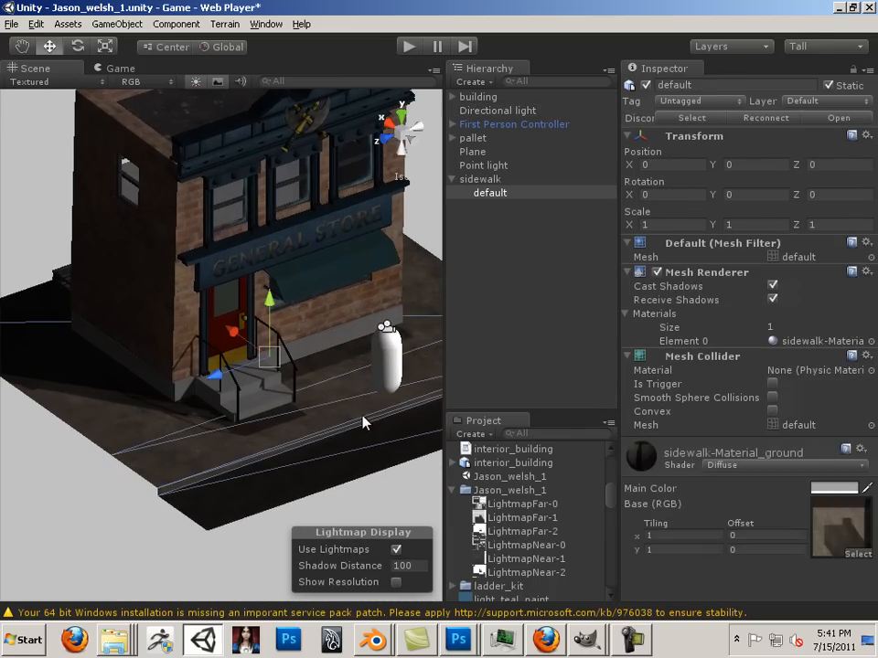
left_click_drag(234, 336, 218, 325)
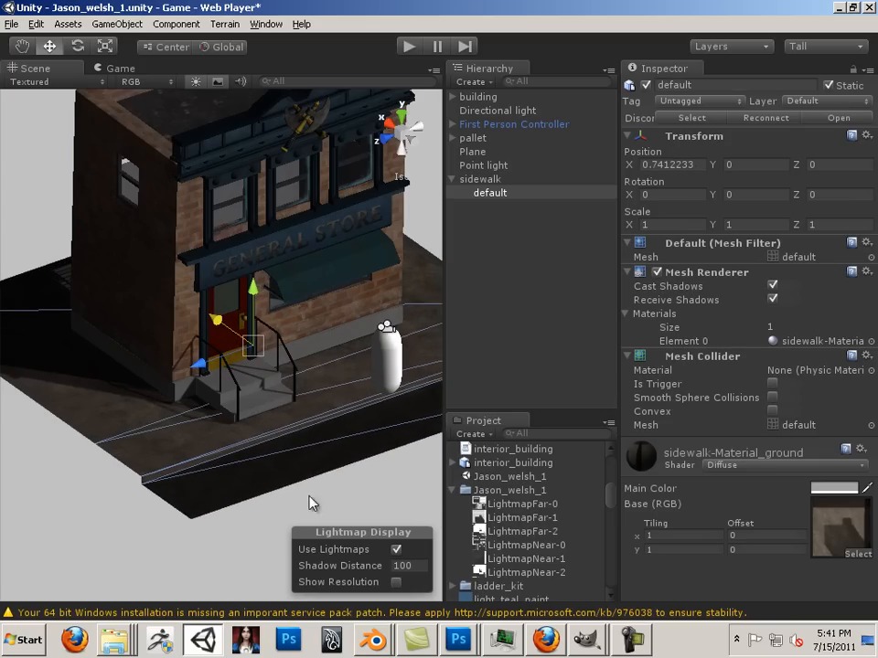
Examine the shadows on the general store's front and sidewalk from several angles
left_click_drag(233, 372, 149, 410, "alt")
left_click(216, 568)
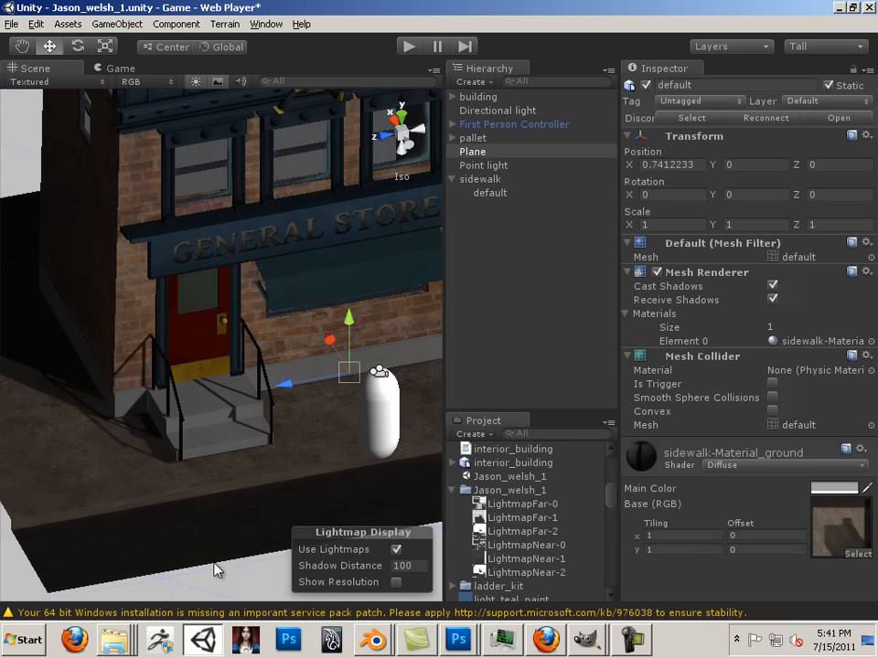
left_click_drag(216, 568, 534, 477, "alt")
left_click_drag(245, 406, 131, 370, "alt")
scroll(131, 370, "down", 4)
left_click(586, 640)
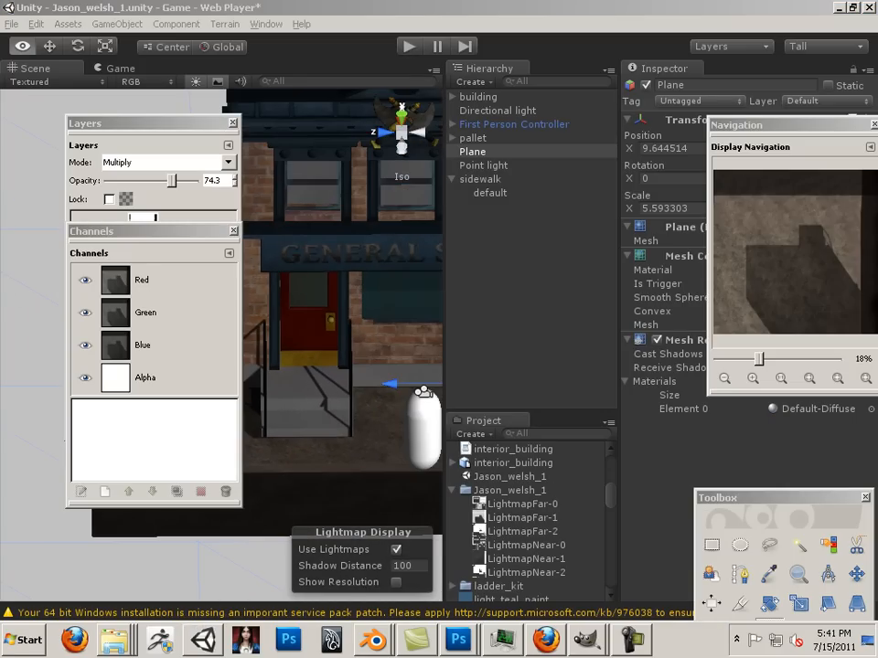
left_click(357, 350)
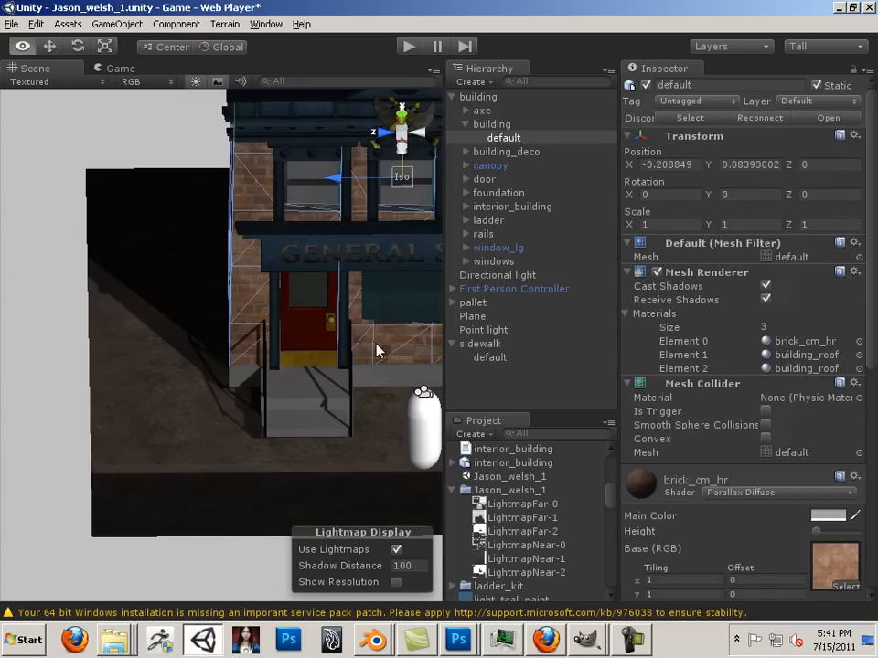
middle_click_drag(376, 343, 265, 335)
scroll(278, 324, "down", 3)
scroll(285, 288, "down", 5)
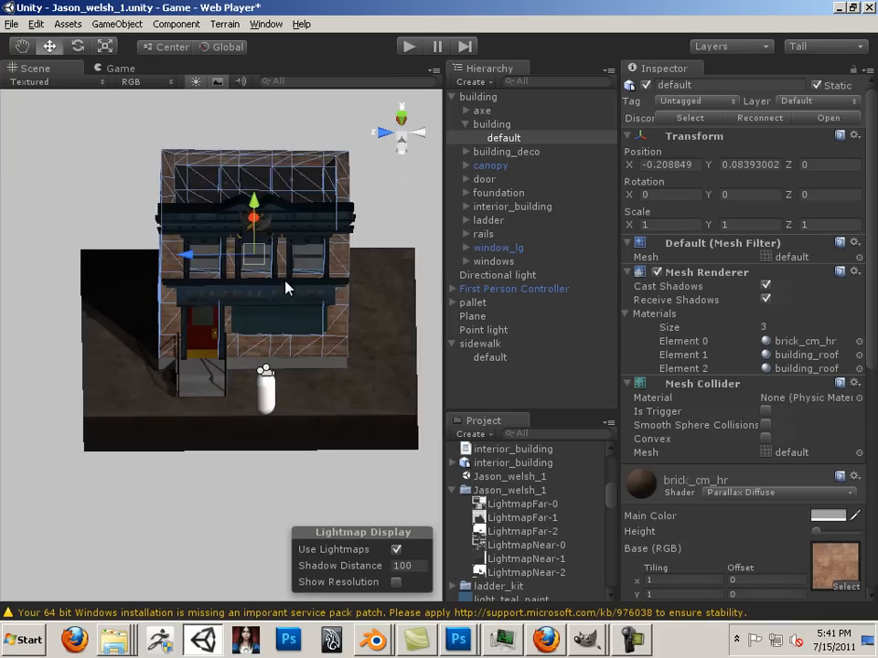
Select the point light to check its shadow setting, and view the store from its front corner
left_click(315, 166)
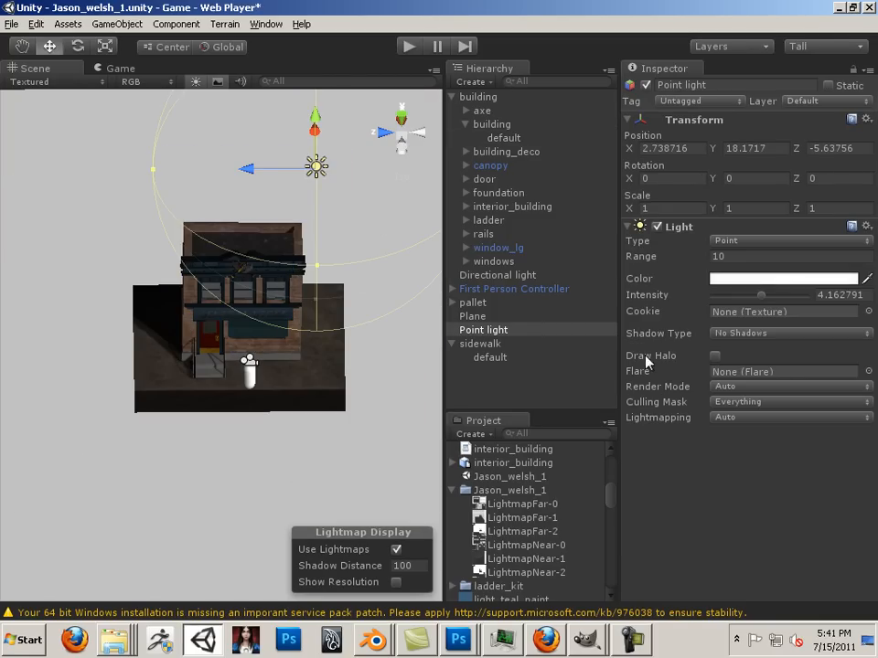
scroll(251, 366, "up", 5)
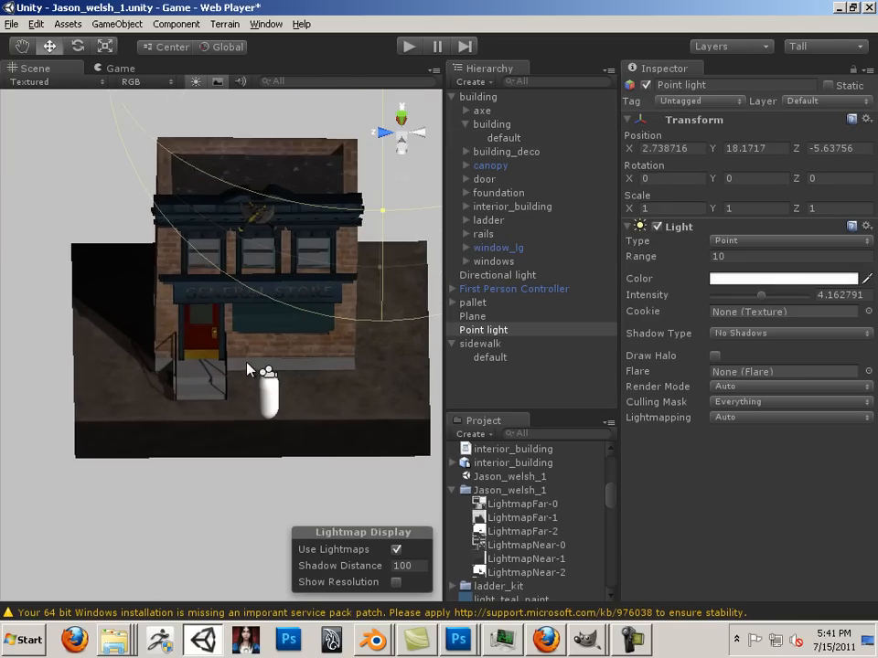
left_click_drag(194, 370, 355, 384, "alt")
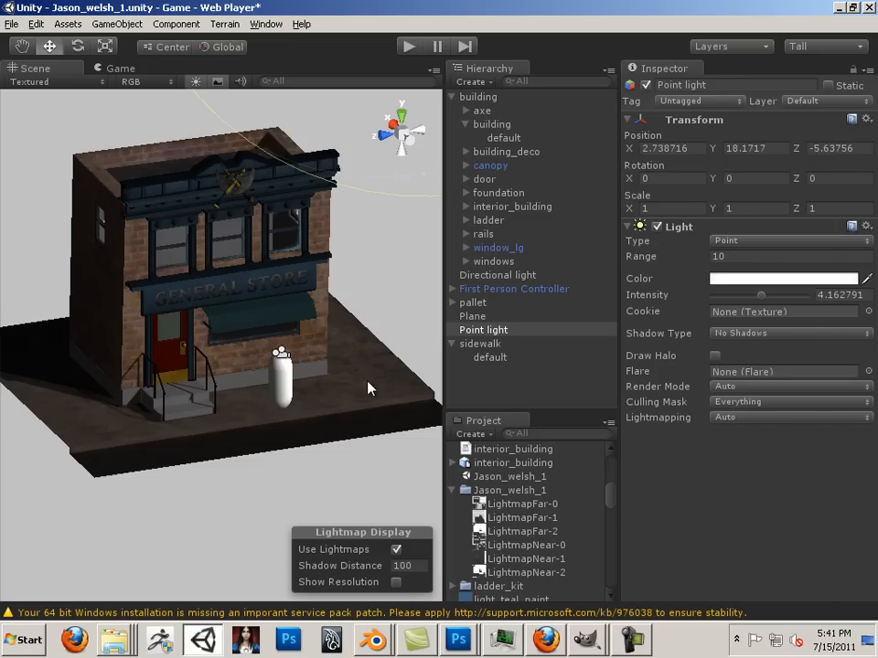
Select the sidewalk mesh, clear the scene's baked lightmaps with the Lightmapping window, and close that window
left_click(371, 387)
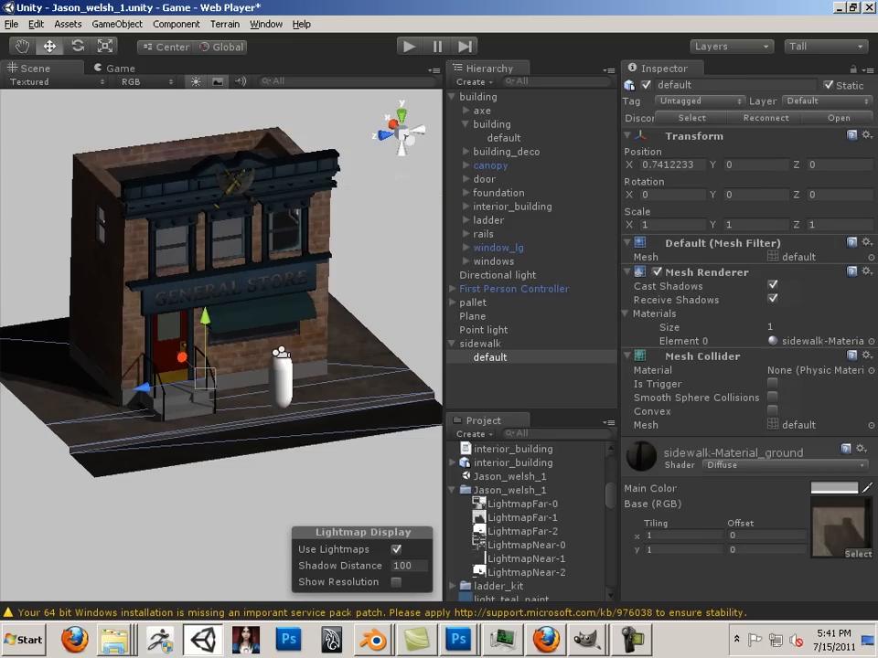
left_click_drag(877, 149, 511, 140)
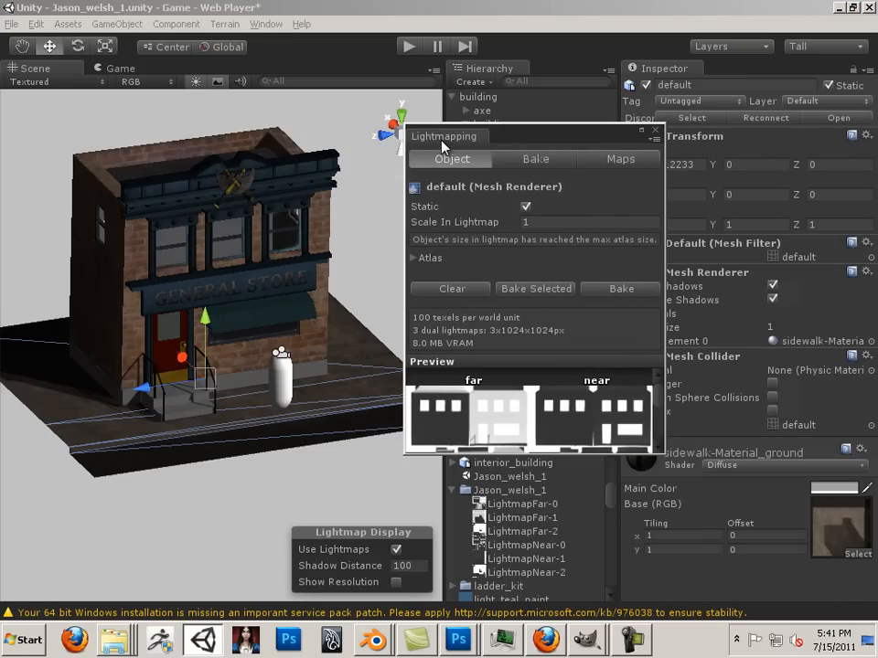
left_click(468, 289)
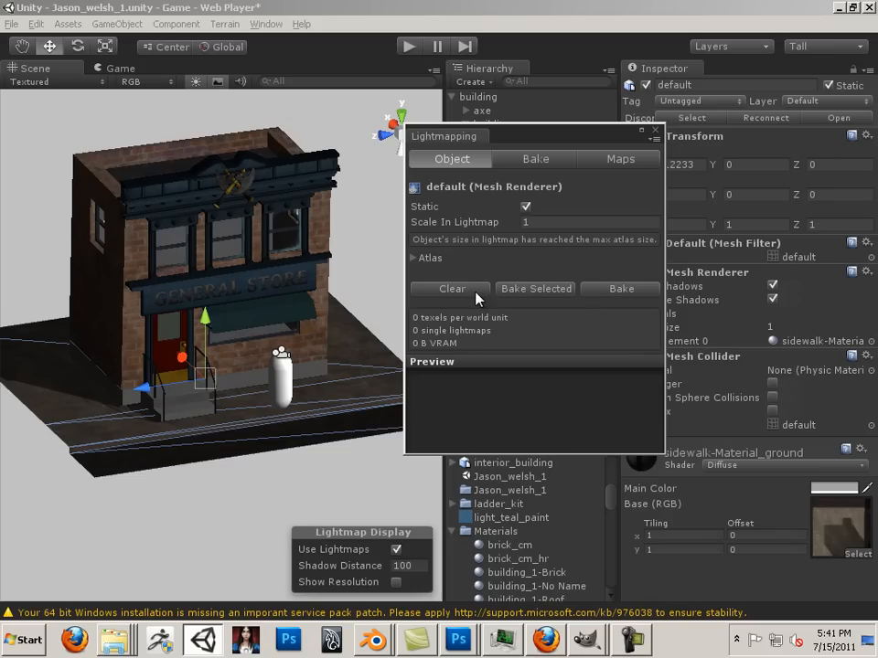
left_click(660, 131)
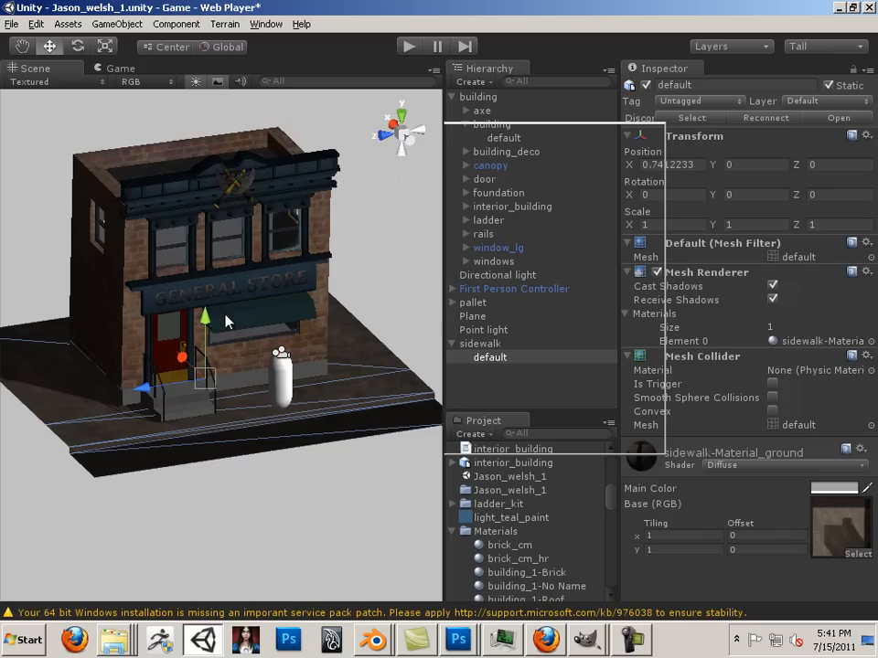
Examine the entrance steps and the textured sidewalk shadow up close
left_click(391, 322)
scroll(386, 323, "up", 5)
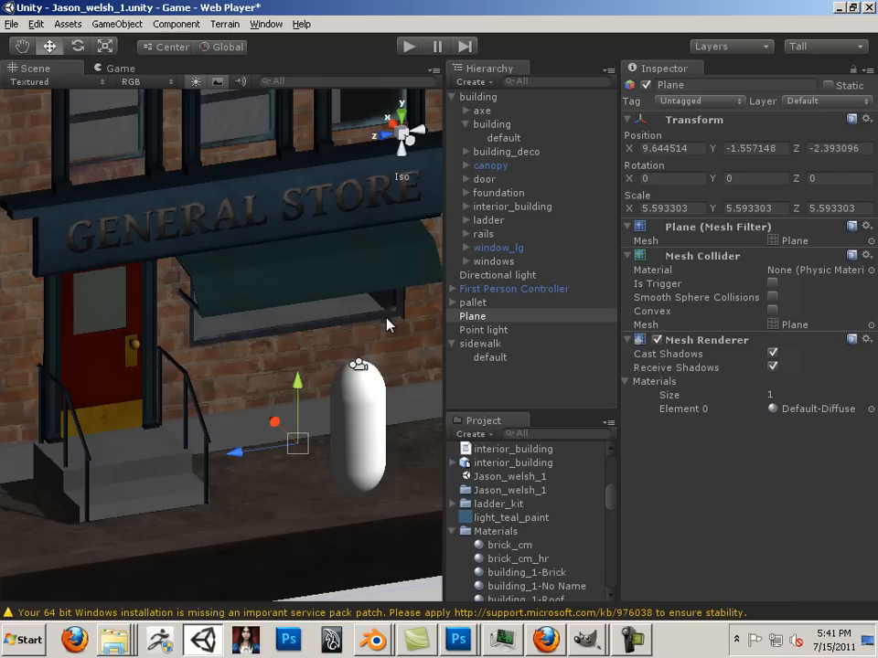
middle_click_drag(304, 304, 422, 267, "alt")
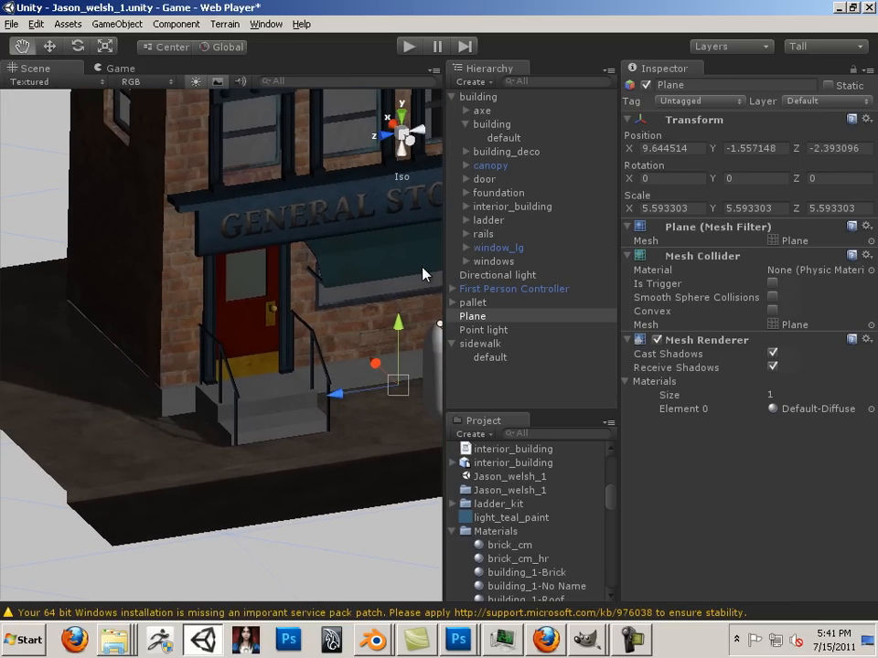
left_click_drag(337, 307, 311, 320, "alt")
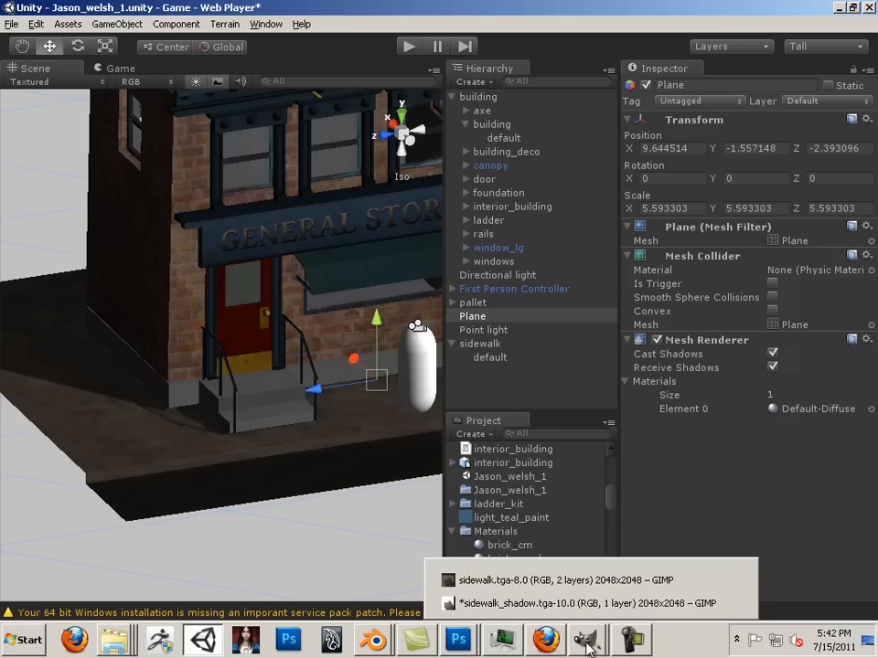
Switch to Building.blend in Blender and widen the 3D view beside the baked shadow image
mouse_move(373, 640)
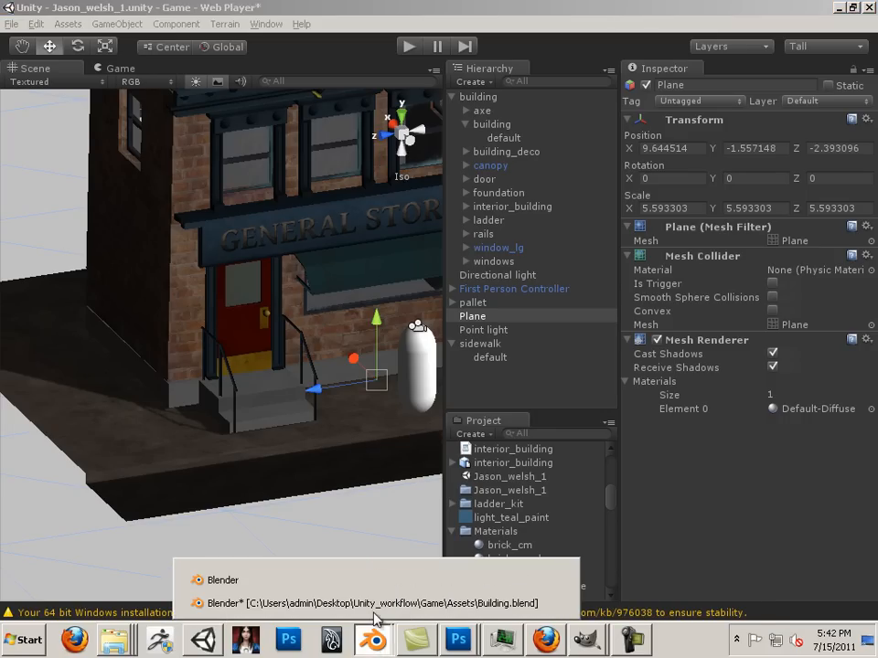
left_click(378, 607)
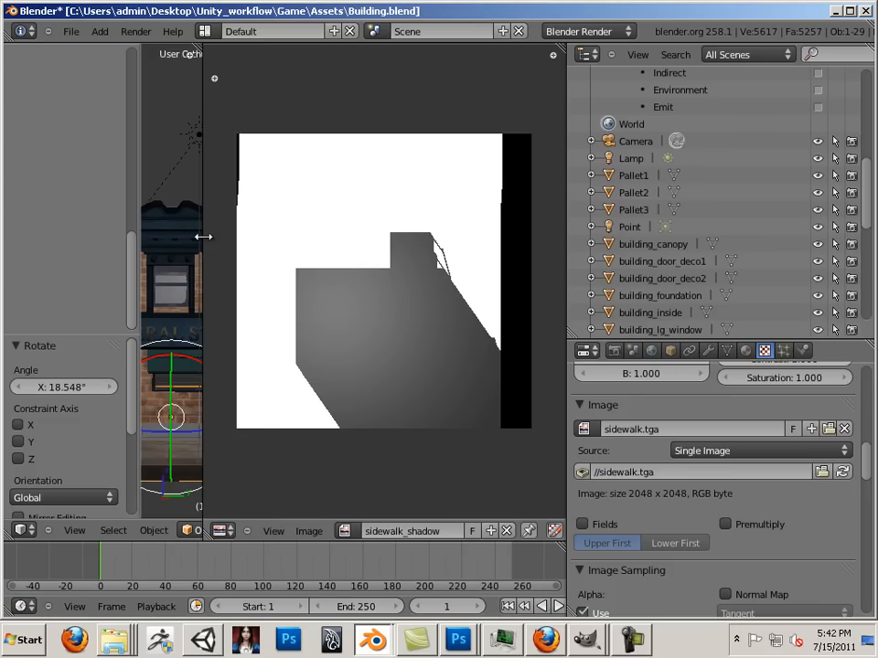
left_click_drag(202, 234, 360, 326)
Clear the selection of all objects and select only the building_outside mesh in the 3D view
right_click(432, 304)
key("a")
key("a")
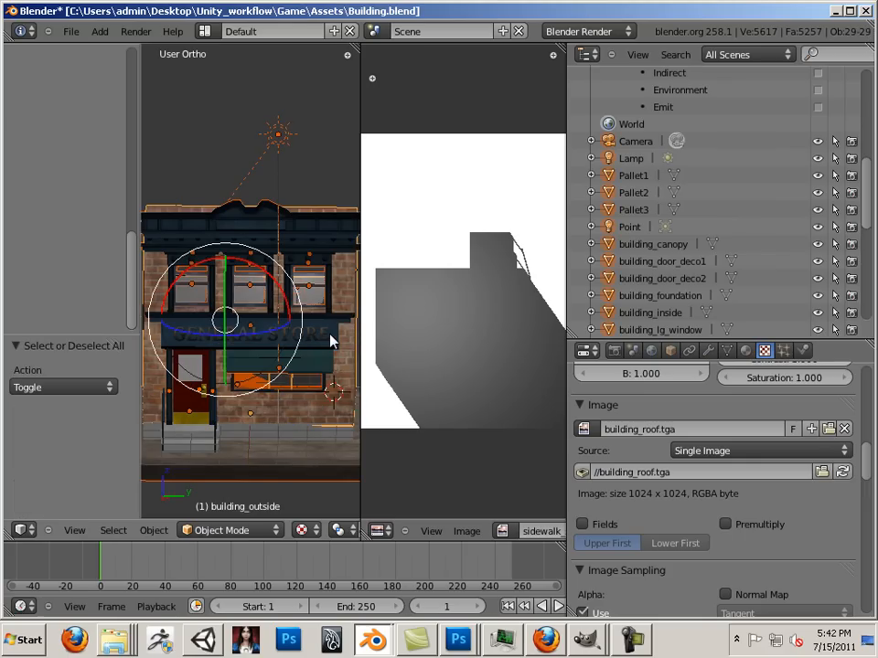
key("a")
right_click(353, 316)
right_click(350, 294)
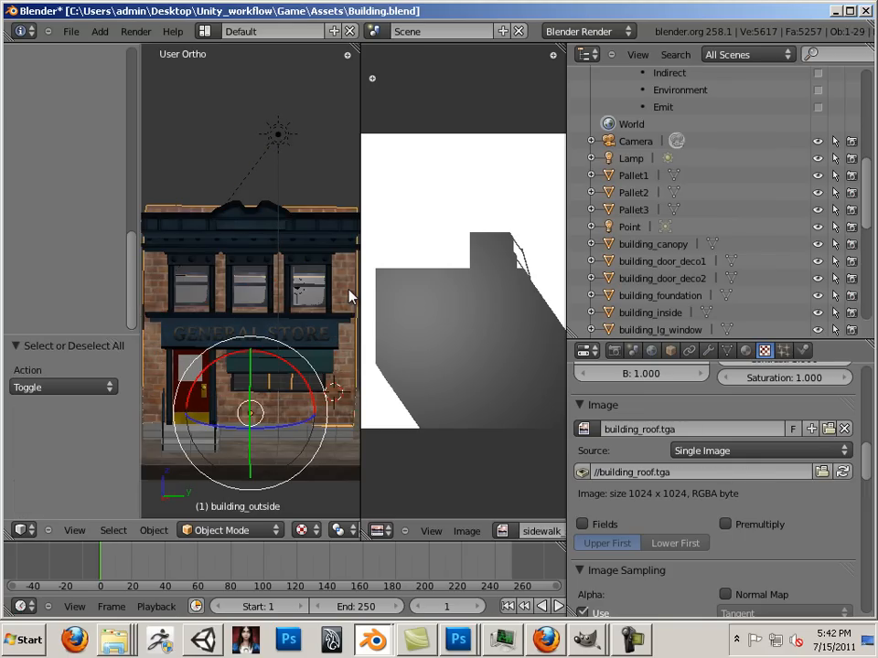
Put building_outside into Edit Mode with all its faces selected and widen the UV image view
key("Tab")
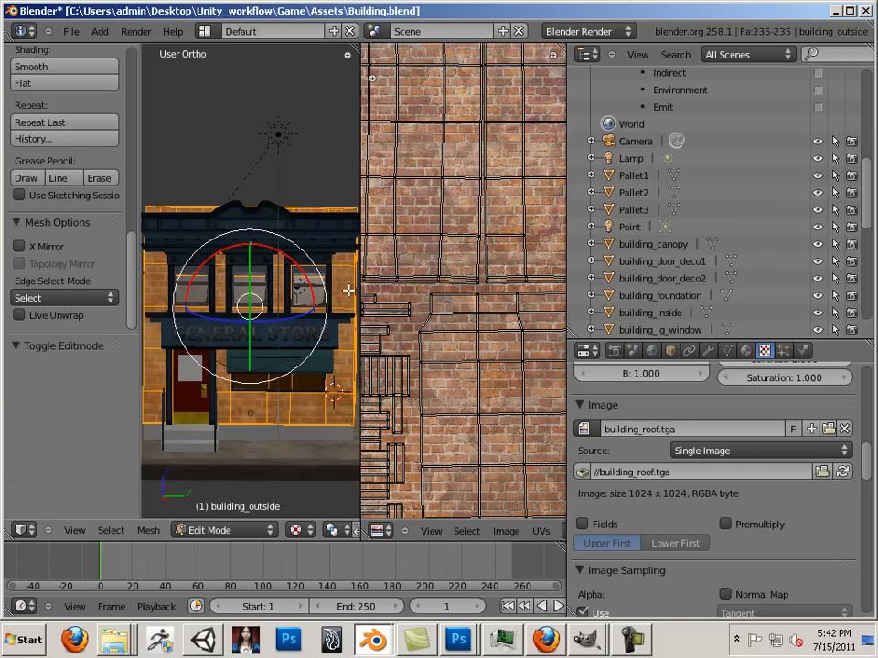
key("a")
key("a")
left_click_drag(355, 293, 163, 293)
Create a new 4096 × 4096 image named building_shadow for the selected faces of building_outside
left_click(322, 534)
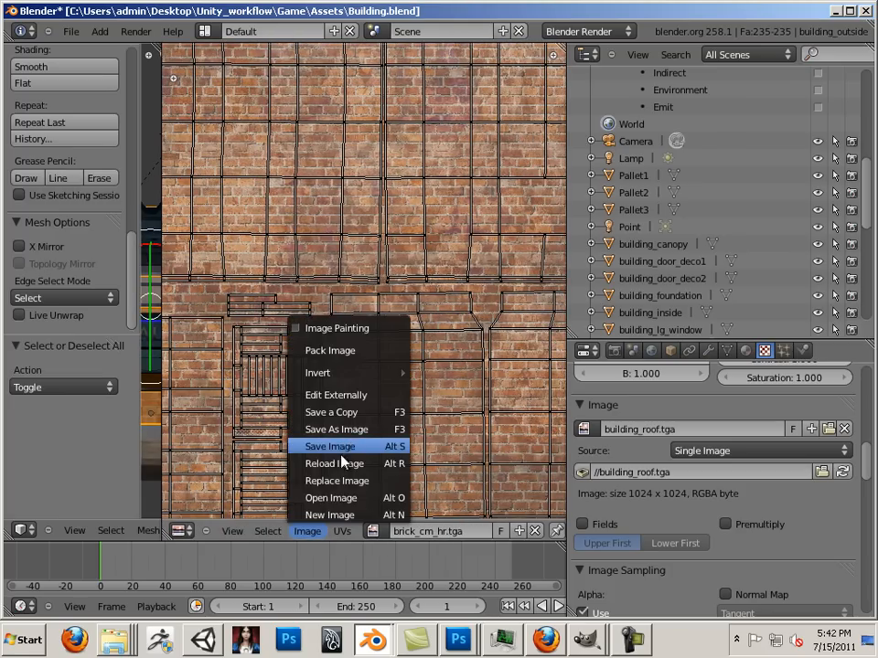
left_click(332, 512)
left_click(376, 445)
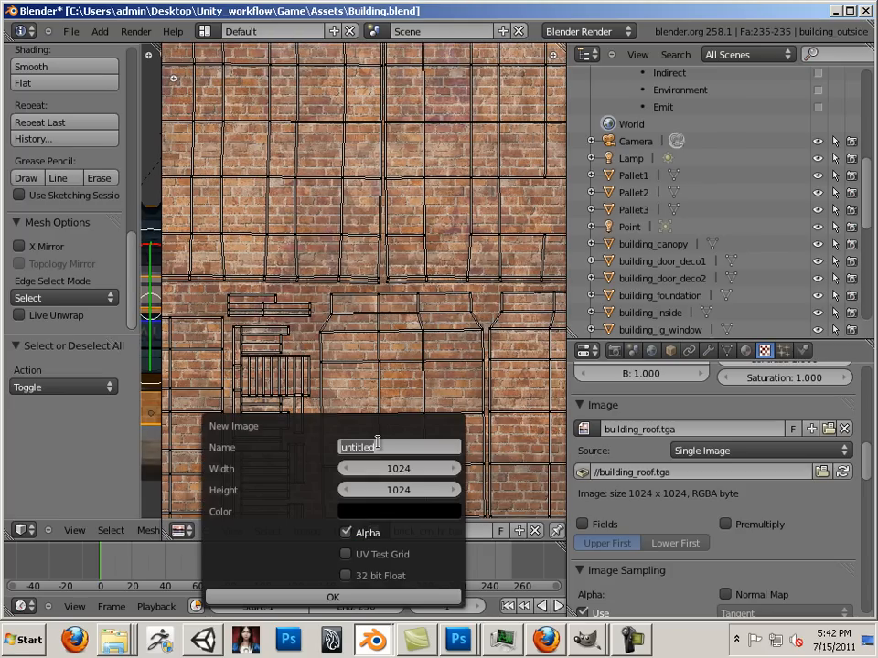
type("building_shadow")
left_click(410, 469)
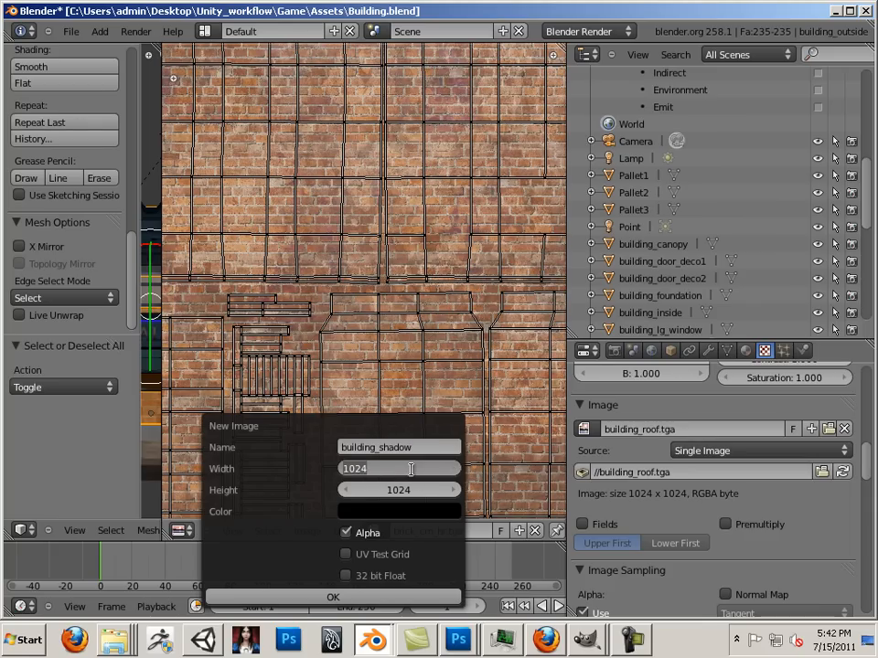
type("4096")
key("Tab")
type("4")
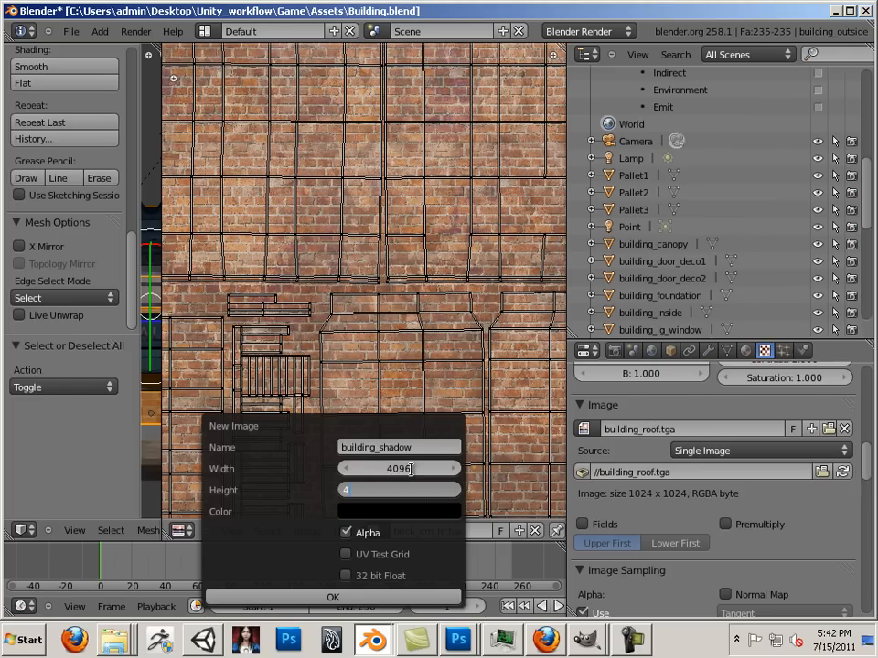
type("096")
key("Return")
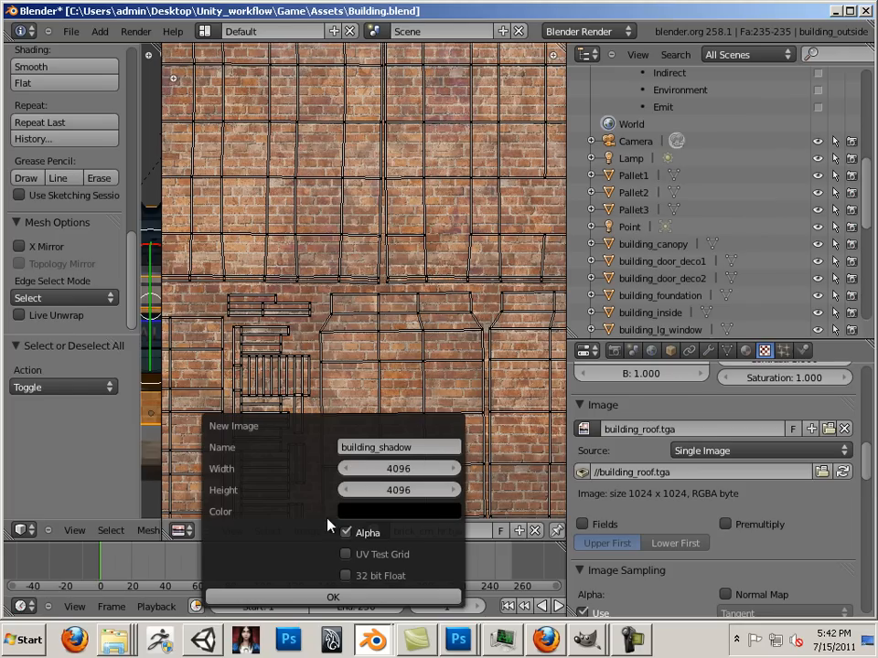
left_click(370, 599)
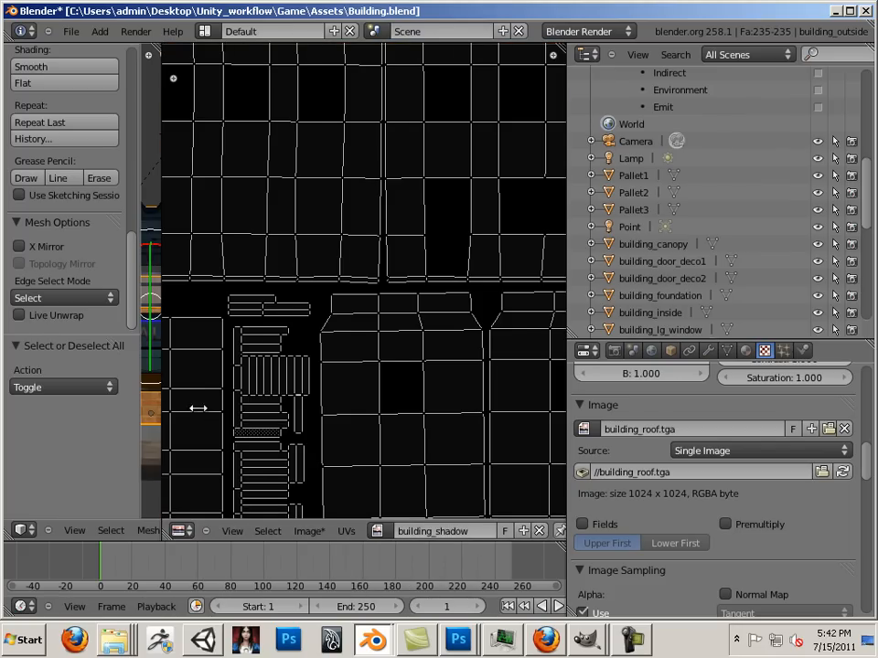
left_click_drag(163, 406, 445, 428)
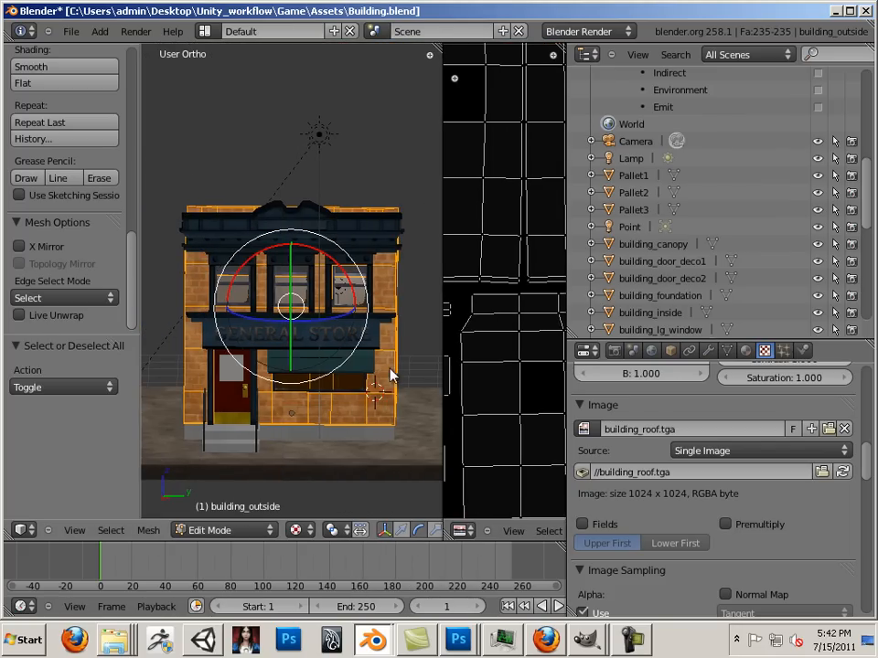
key("Tab")
right_click(394, 280)
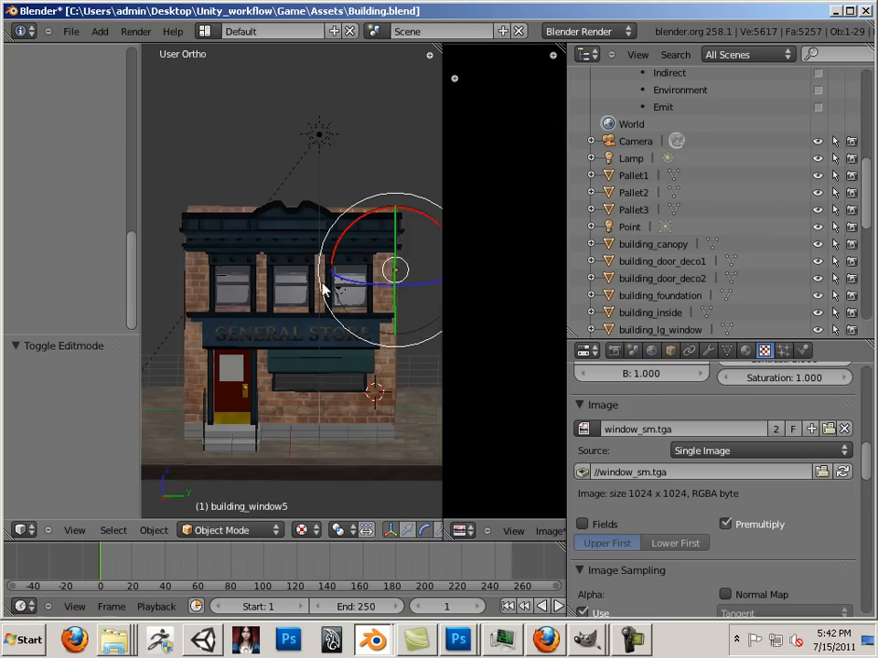
key("Tab")
key("Tab")
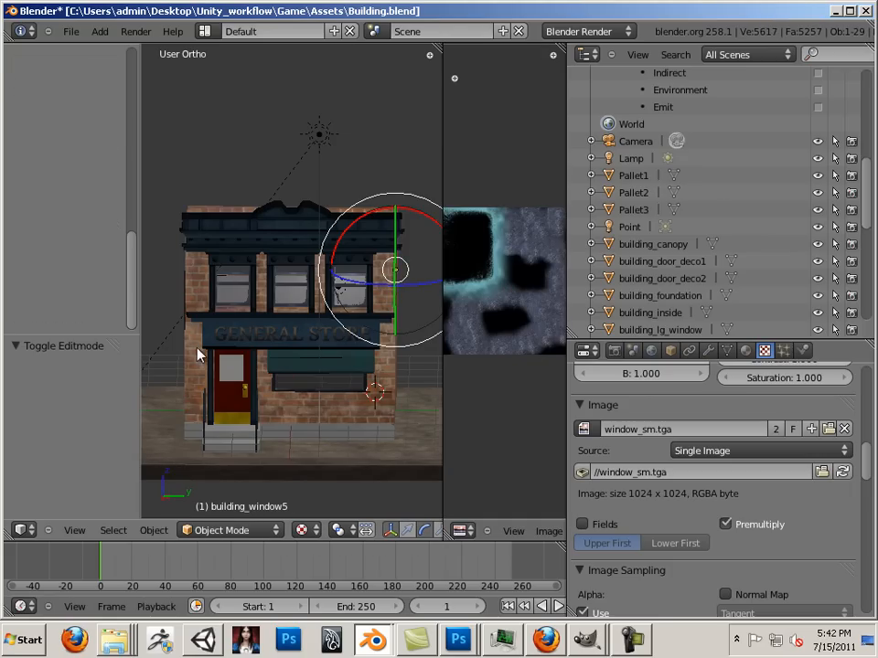
right_click(200, 379)
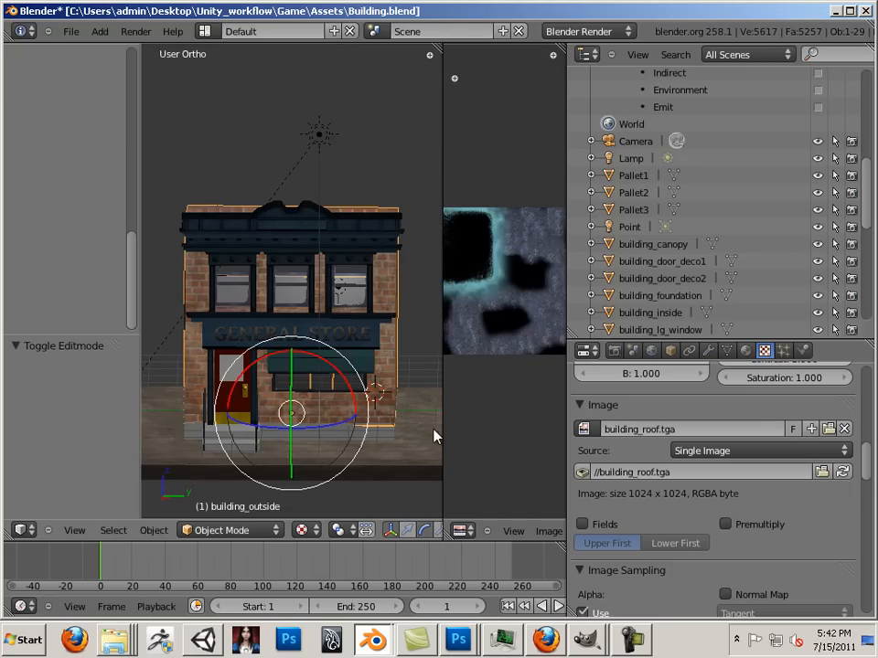
right_click(393, 372)
right_click(395, 367)
left_click_drag(442, 371, 408, 373)
key("Tab")
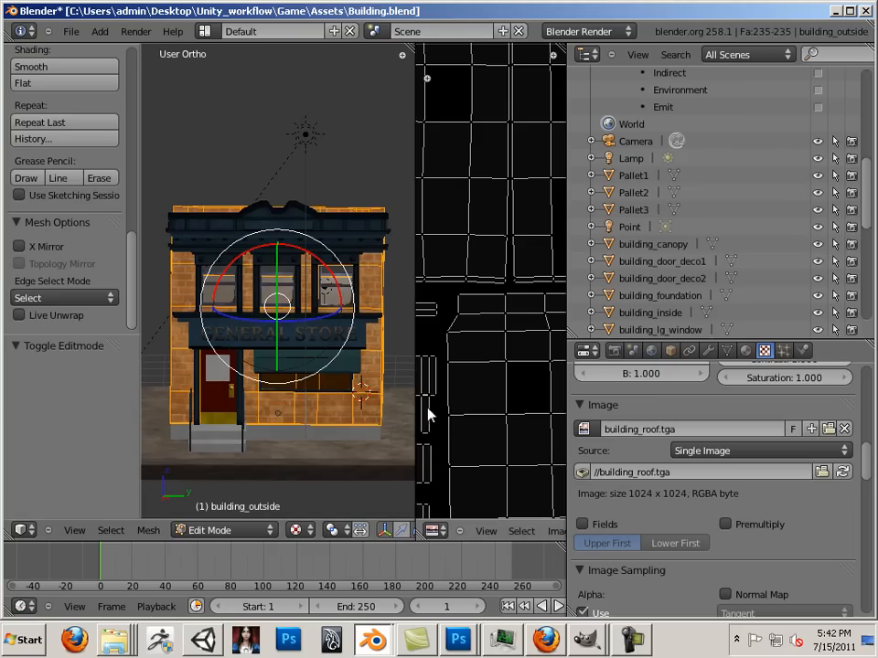
Bake the shadows of building_outside into the building_shadow image
left_click_drag(416, 426, 311, 435)
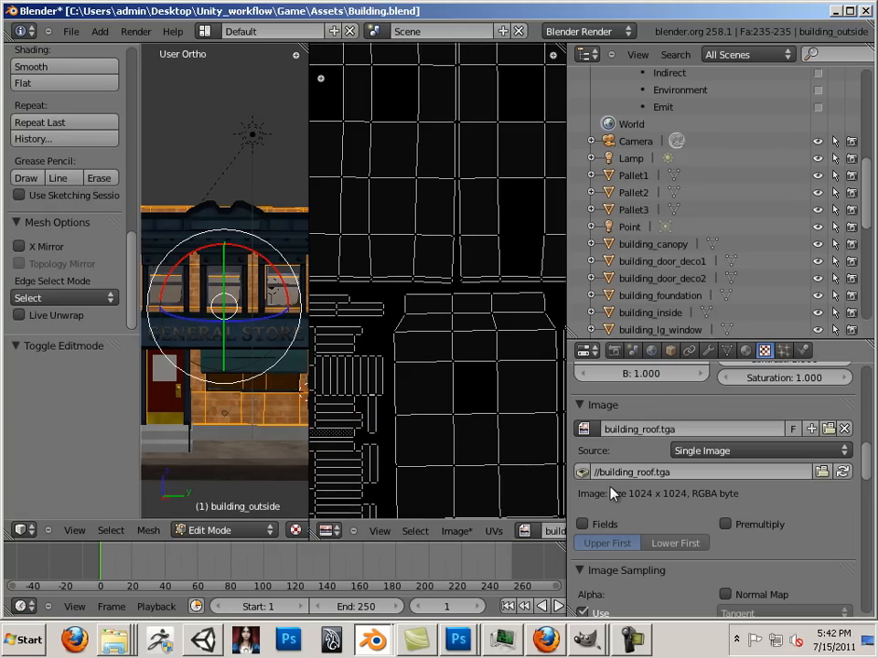
left_click(614, 351)
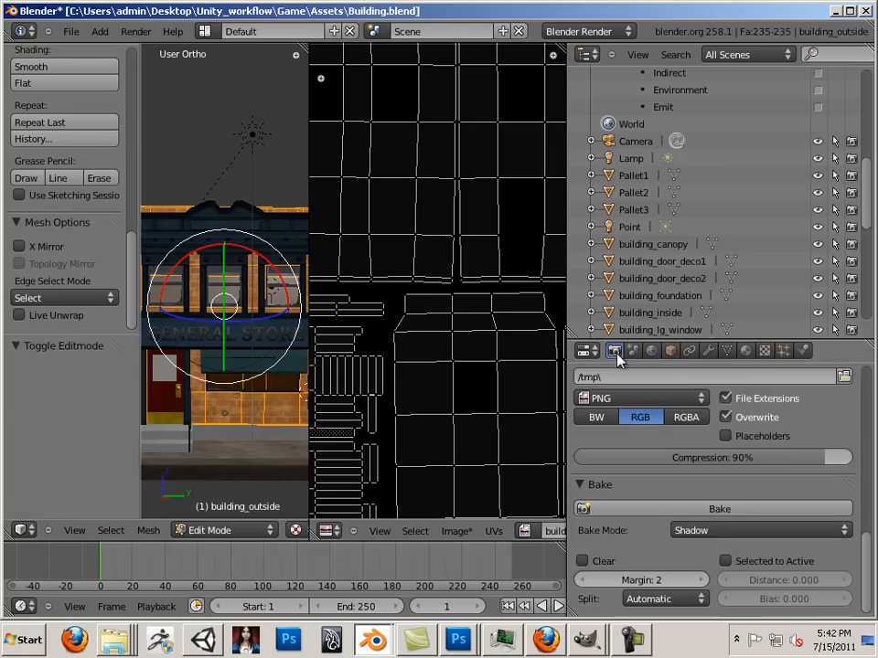
left_click(681, 515)
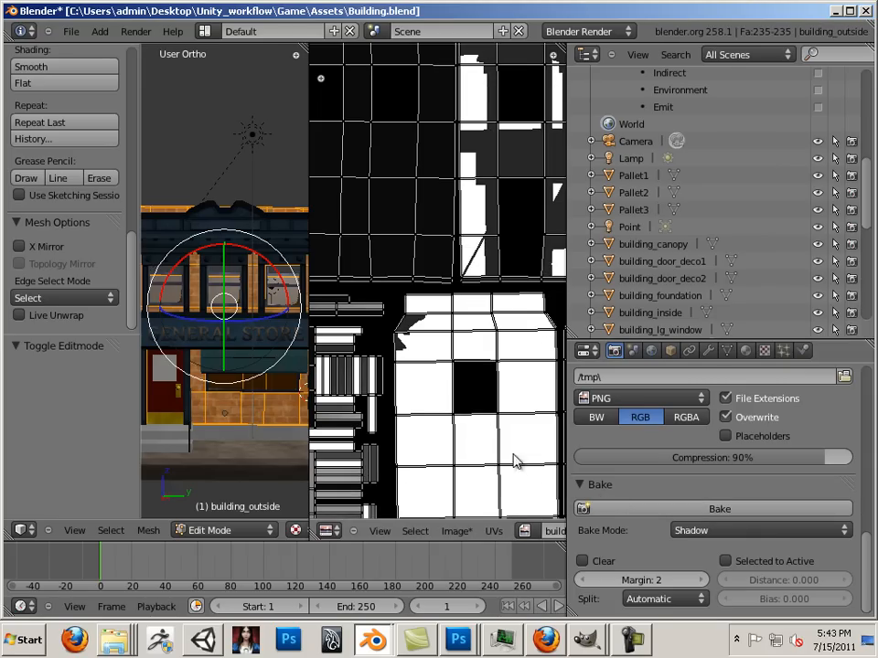
Examine the baked shadow map and compare it with the building's front, back and side walls
left_click_drag(309, 366, 178, 341)
scroll(336, 377, "down", 3)
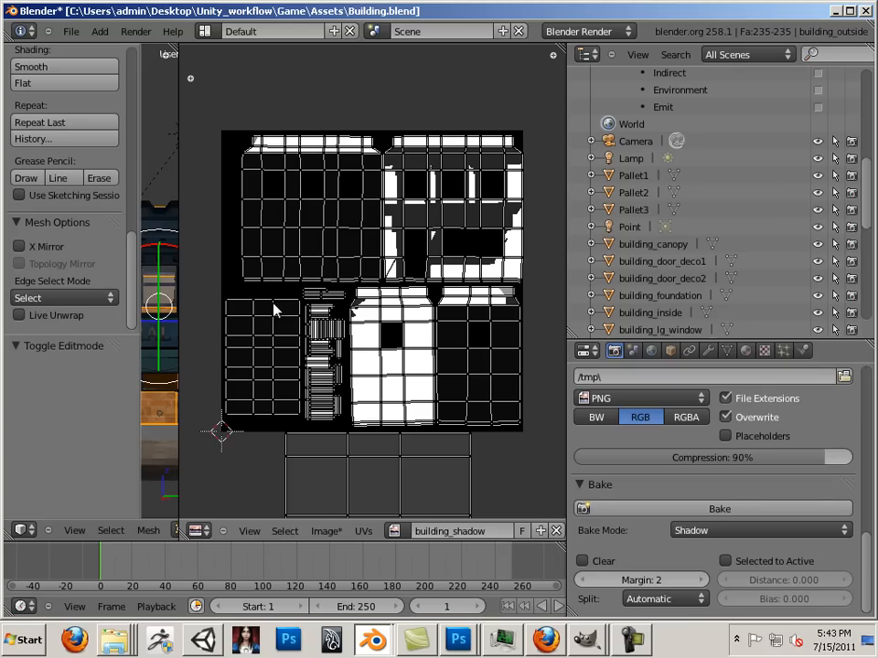
left_click_drag(178, 300, 509, 300)
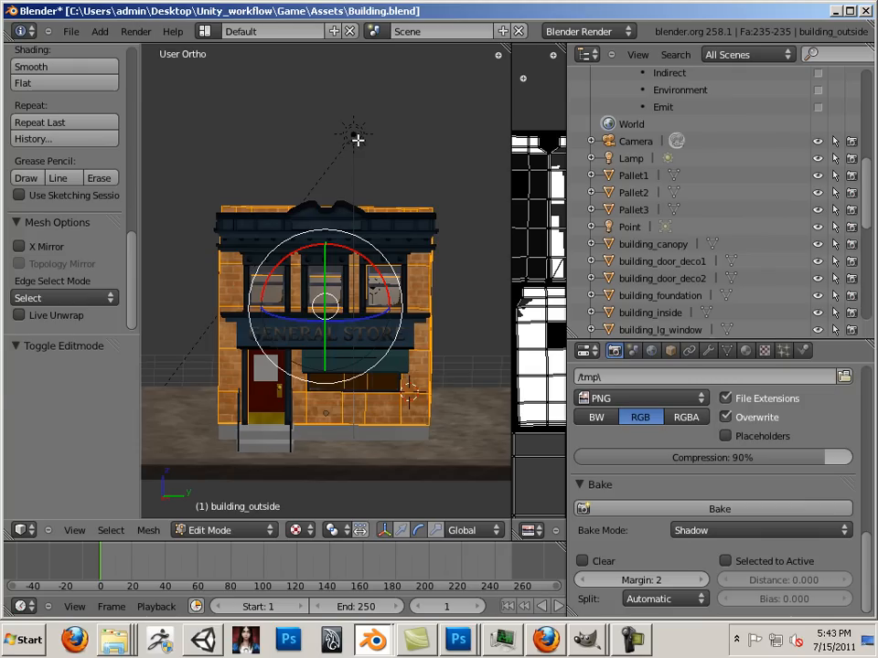
key("a")
middle_click_drag(448, 196, 295, 254)
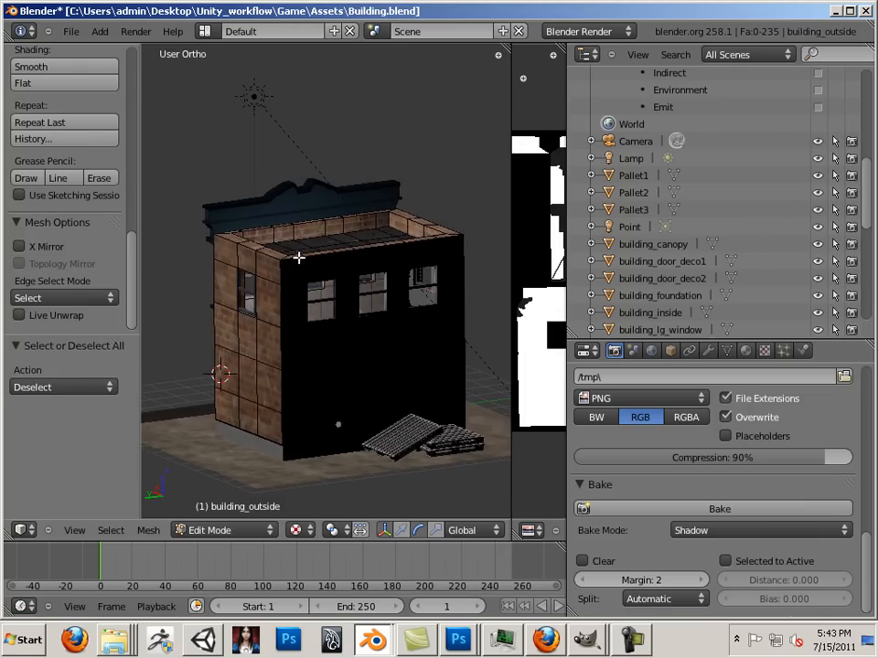
scroll(298, 259, "down", 3)
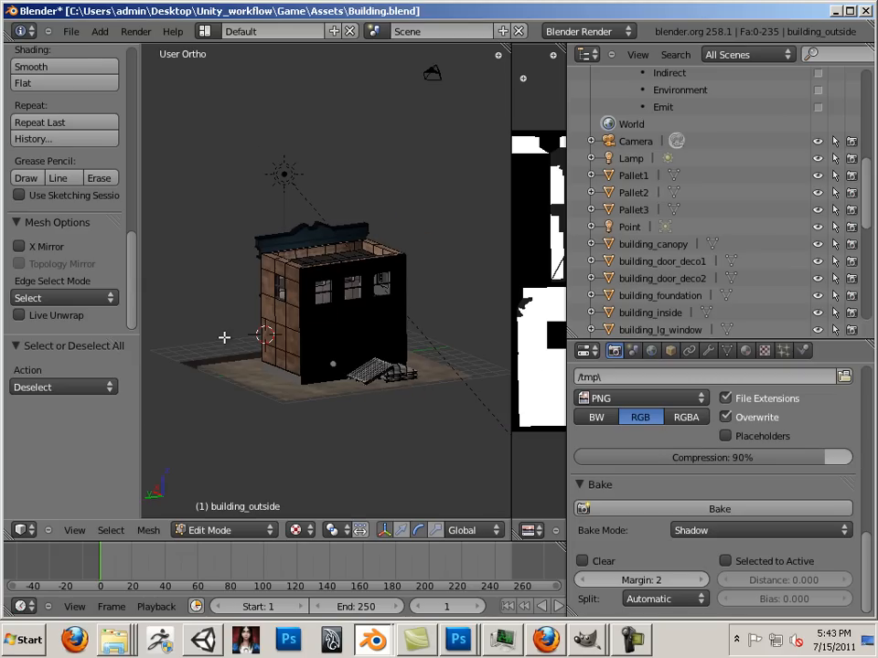
middle_click_drag(224, 337, 344, 329)
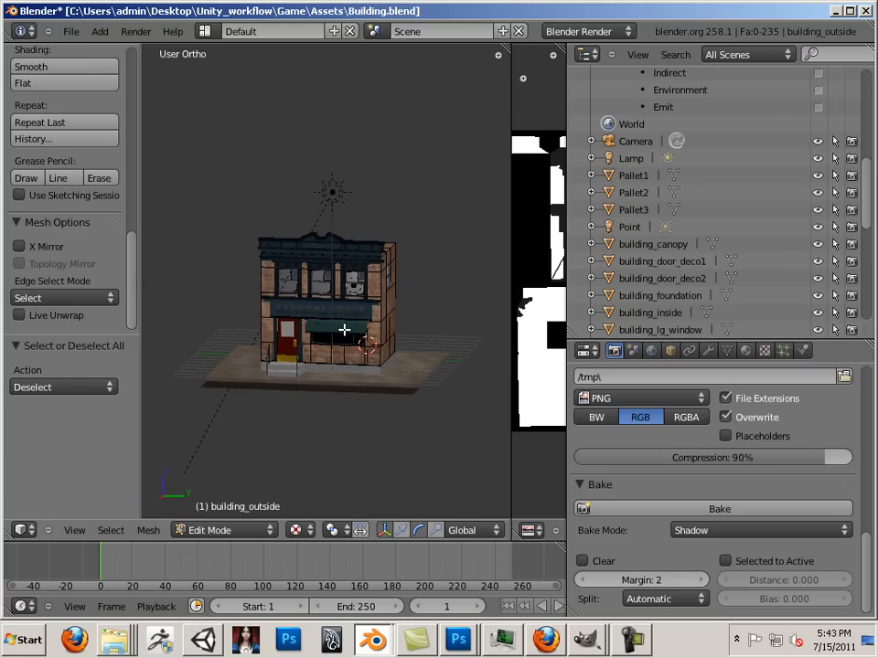
scroll(337, 249, "up", 3)
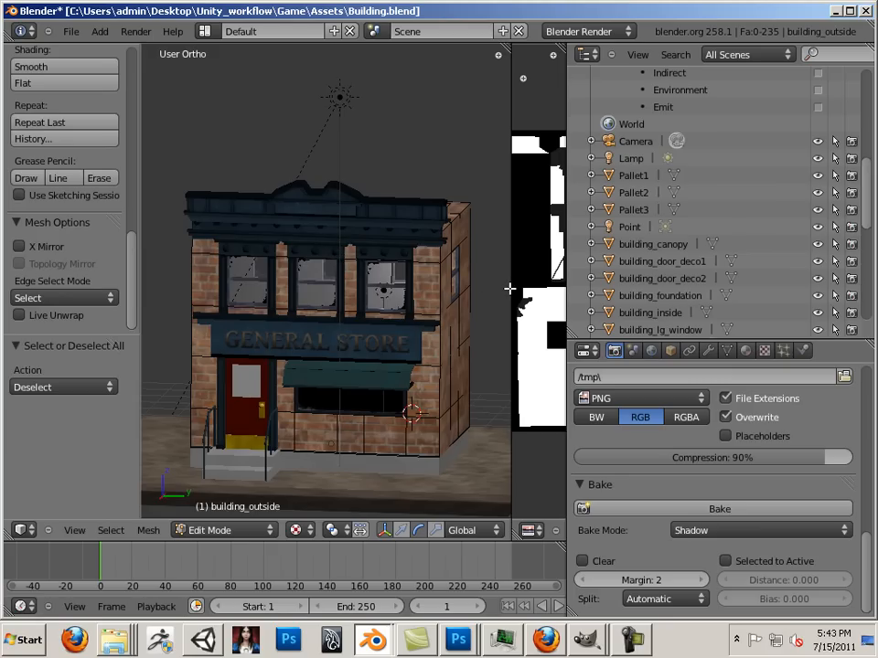
Save the baked building_shadow image in Targa format to the Unity_workflow\Game\Assets\SHADOWS folder
left_click_drag(510, 289, 175, 289)
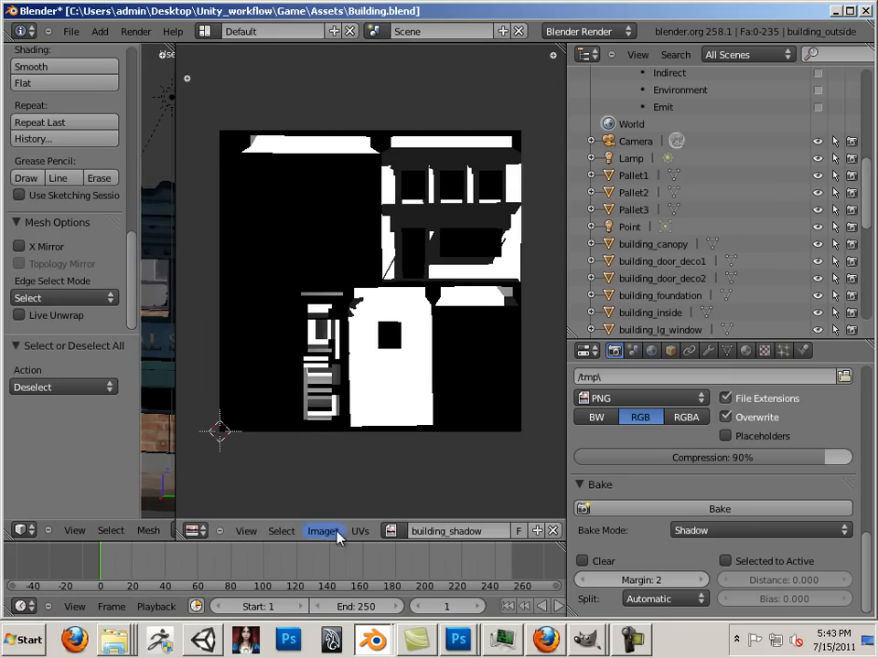
left_click(325, 532)
left_click(340, 427)
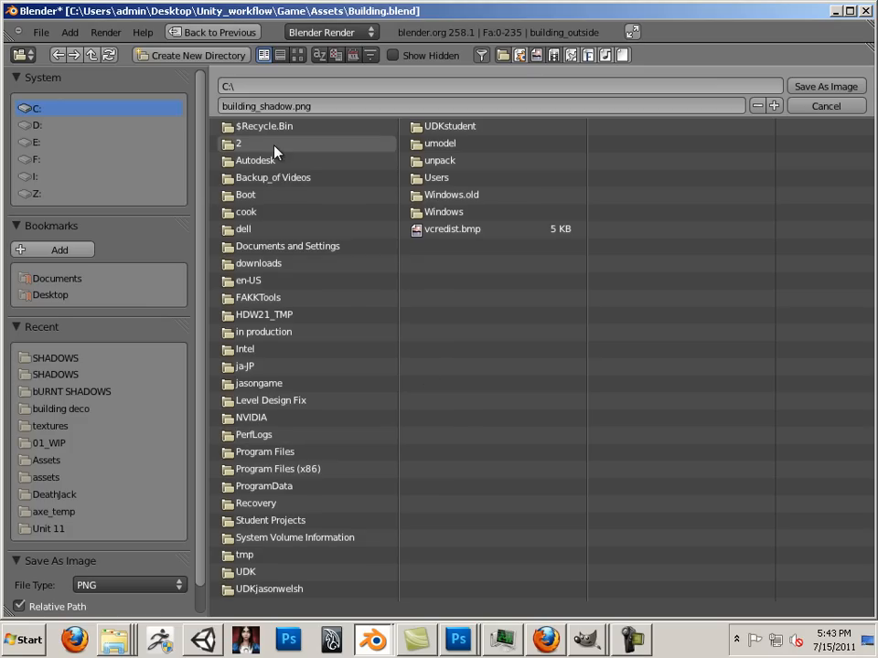
left_click(51, 295)
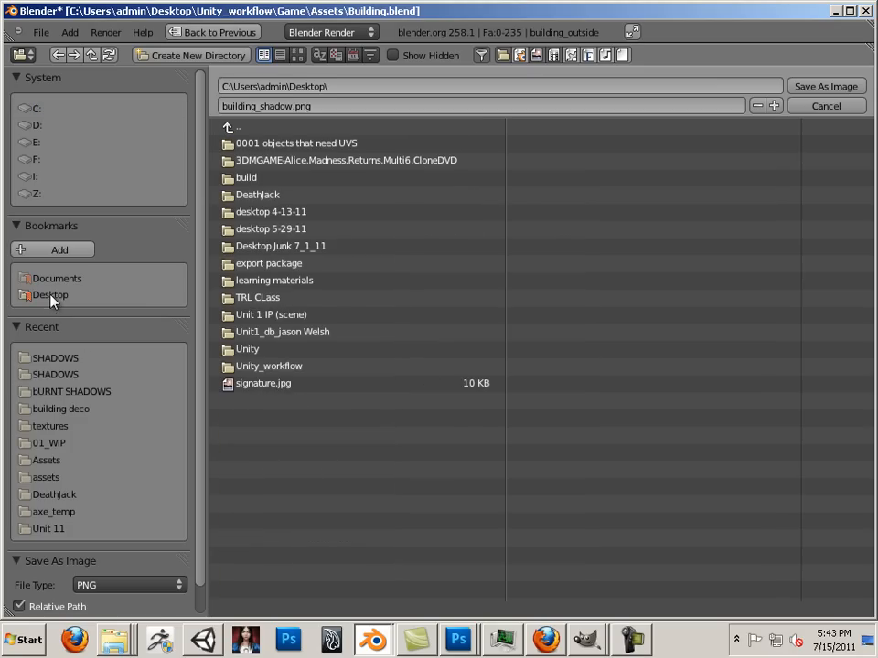
left_click(261, 367)
left_click(247, 176)
left_click(256, 144)
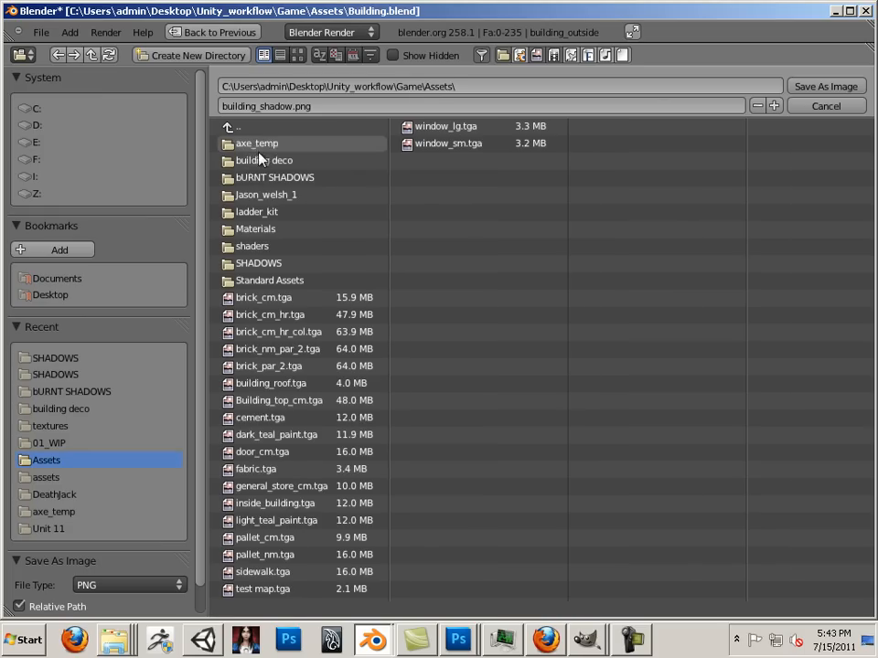
left_click(266, 265)
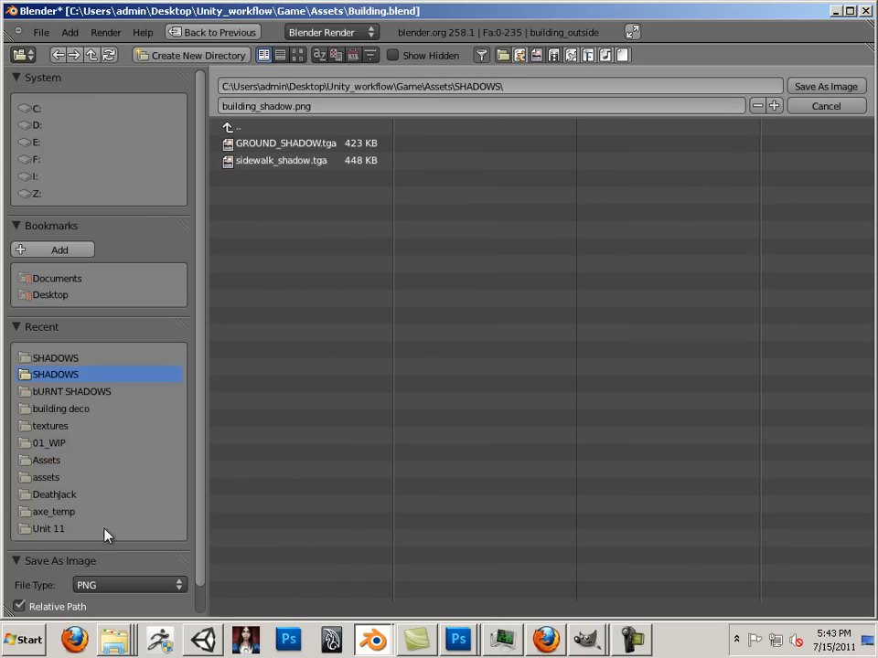
left_click(96, 585)
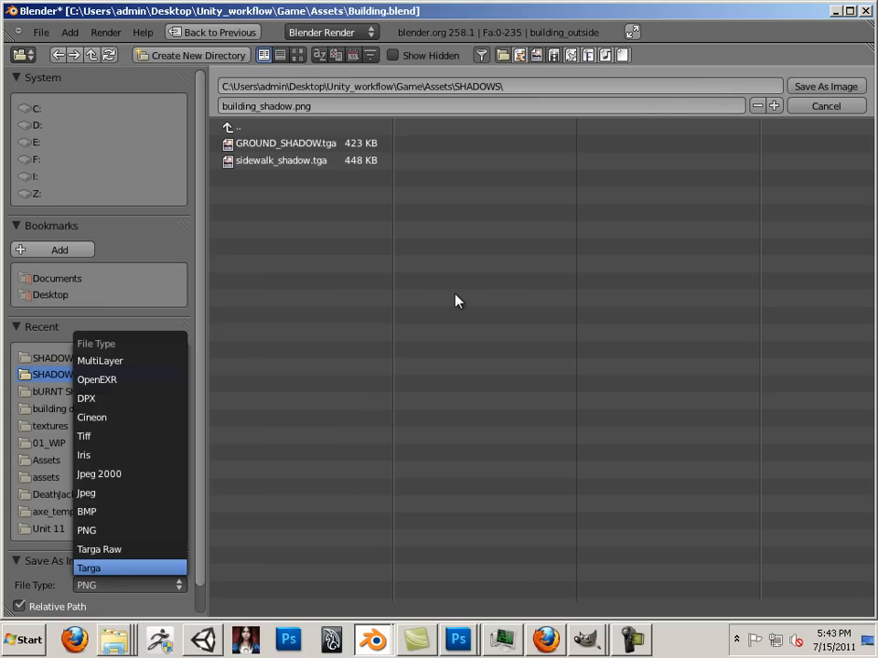
left_click(806, 87)
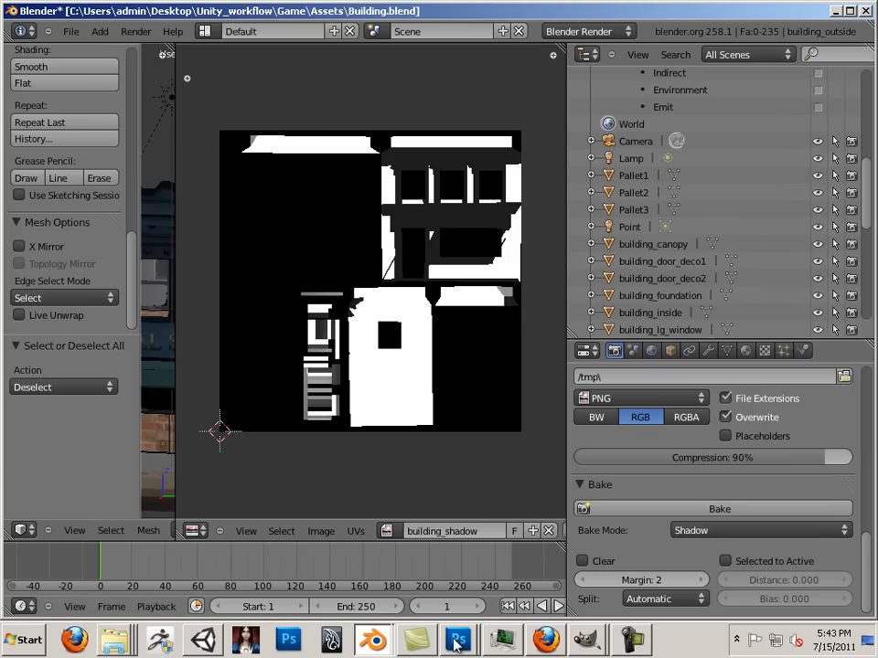
left_click_drag(174, 355, 529, 417)
key("Tab")
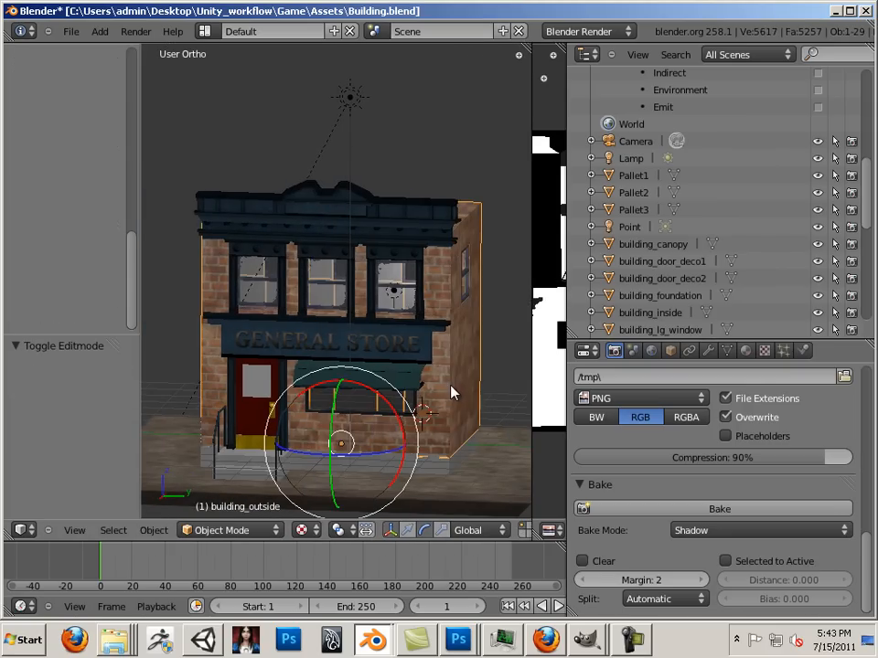
right_click(451, 393)
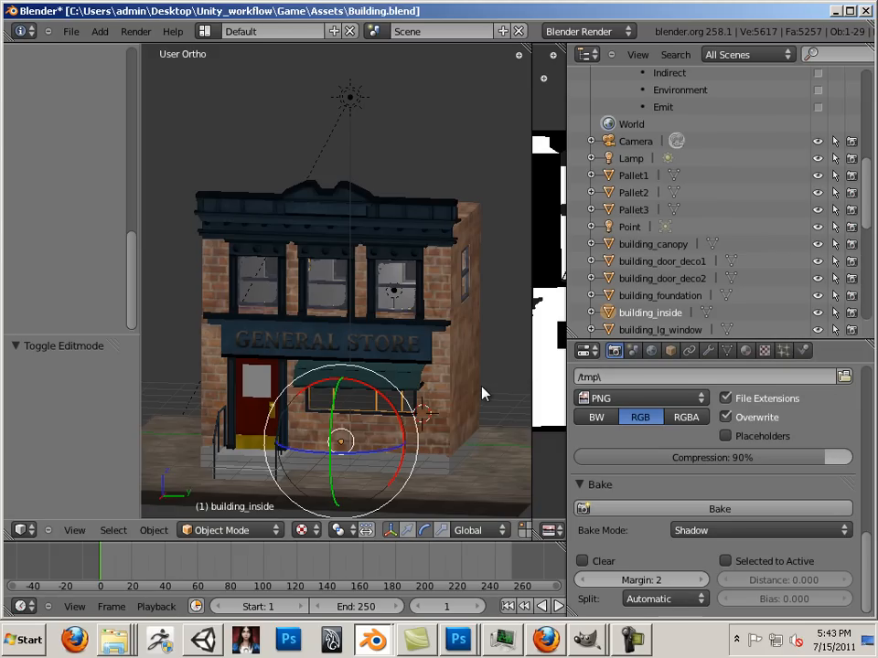
key("Tab")
key("a")
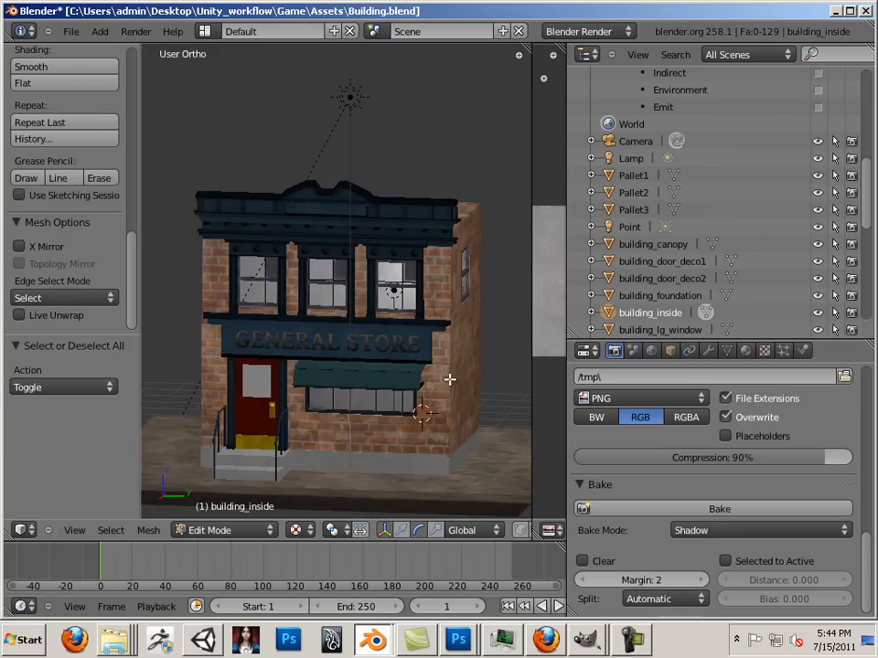
key("a")
key("Tab")
Select the building_outside mesh and select all its faces in Edit Mode
right_click(445, 384)
key("Tab")
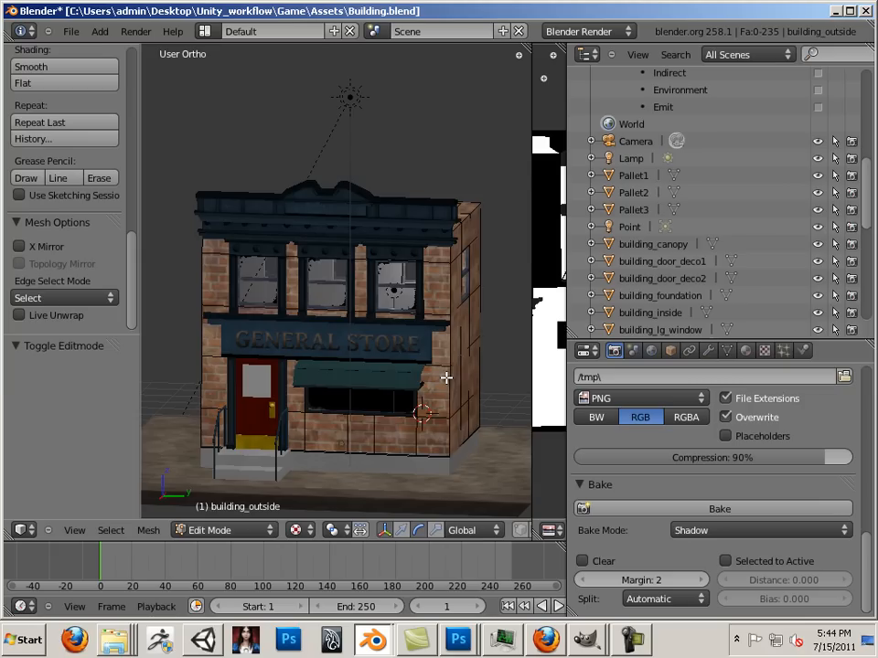
key("a")
Check the image file behind the Roof material's texture on building_outside
left_click(765, 350)
scroll(743, 434, "down", 3)
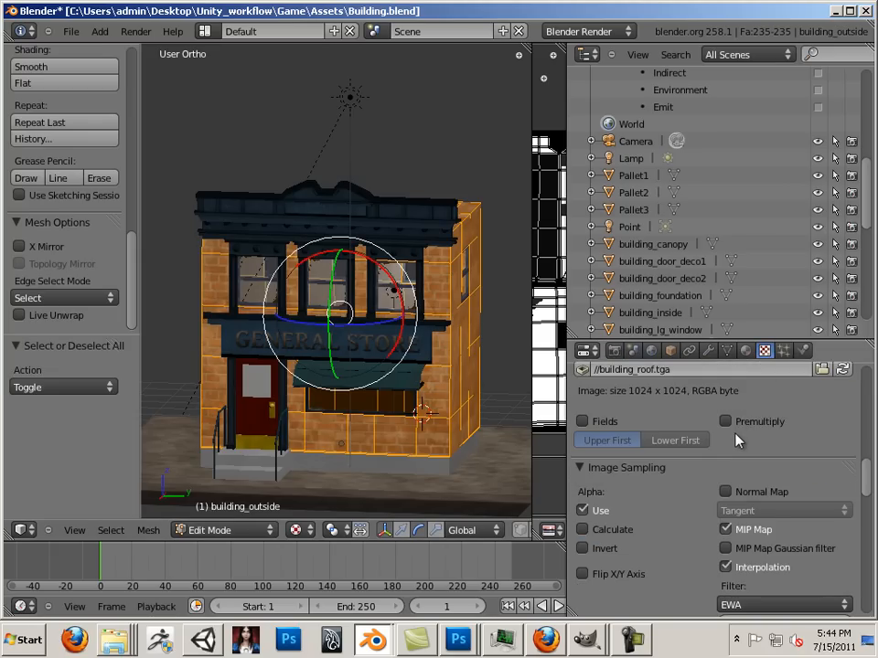
scroll(732, 442, "down", 8)
scroll(732, 441, "up", 14)
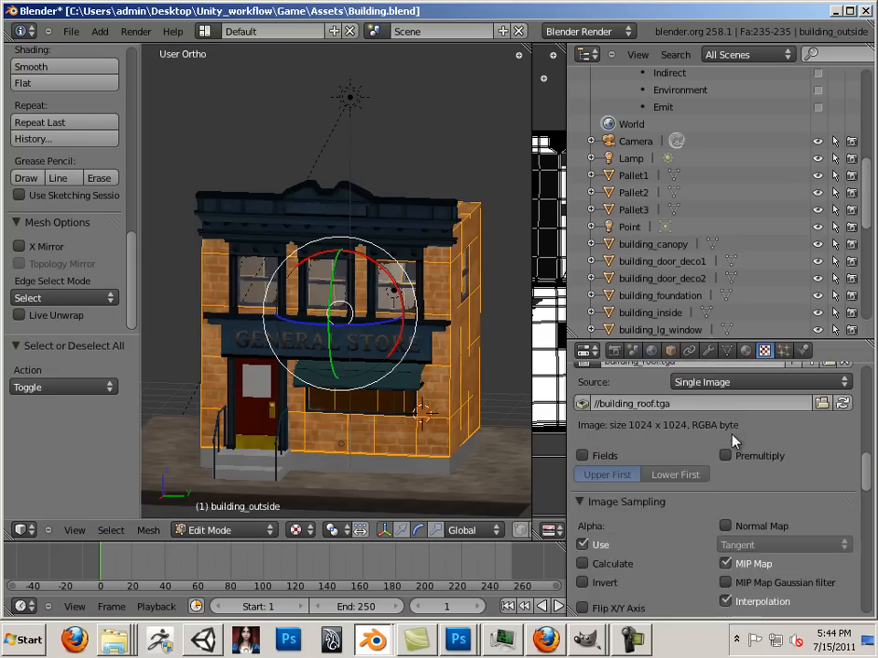
scroll(733, 441, "up", 6)
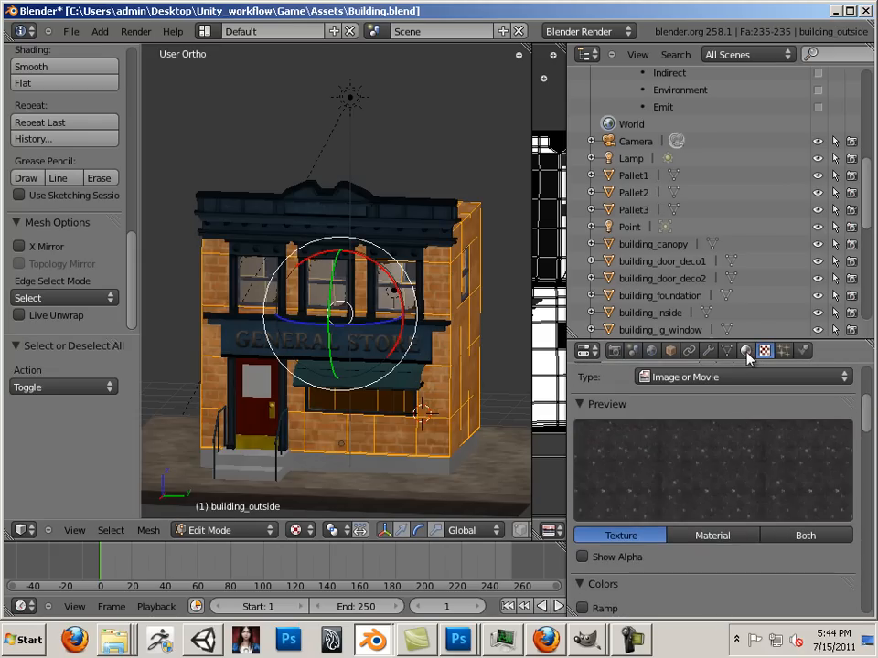
Look up which image file the building_cm texture of building_outside's Brick material uses
left_click(745, 350)
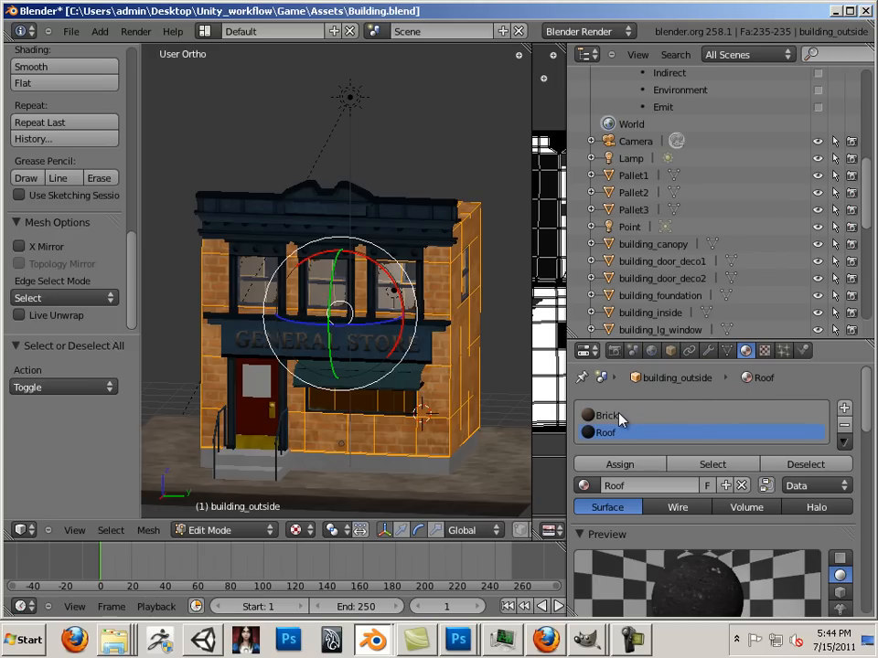
left_click(764, 351)
scroll(739, 439, "down", 8)
scroll(739, 446, "up", 10)
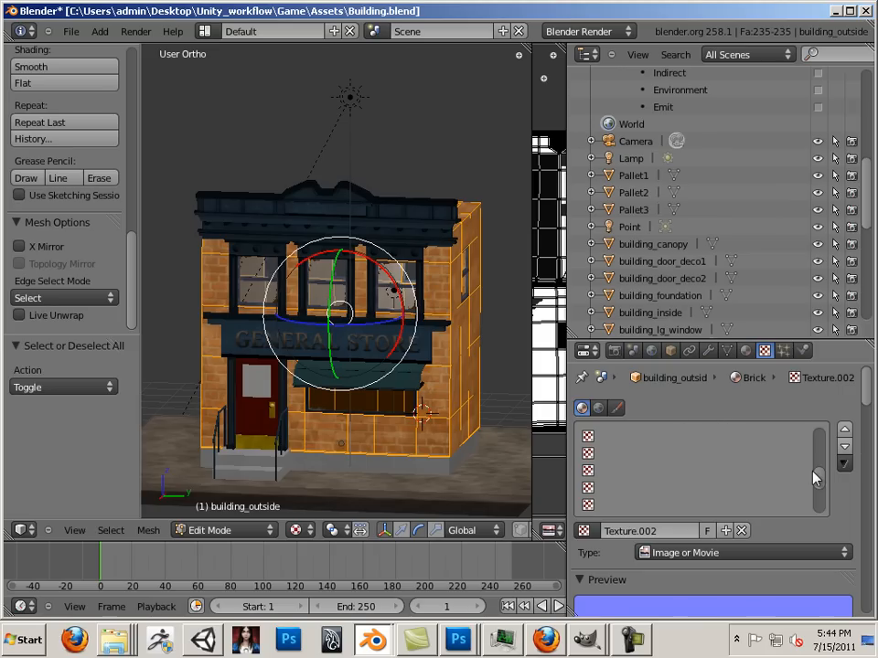
scroll(695, 453, "up", 3)
left_click(681, 438)
scroll(713, 459, "down", 3)
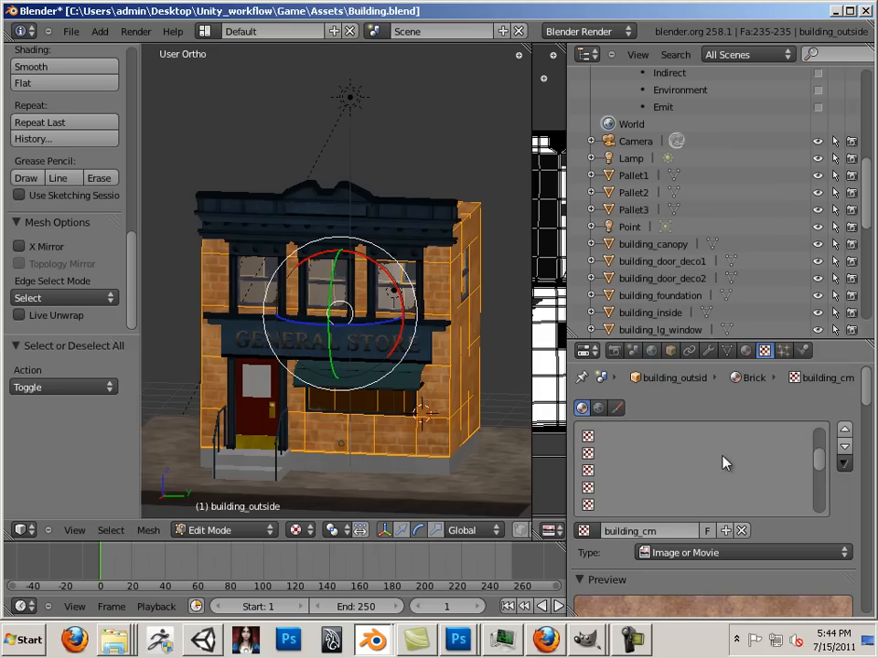
scroll(843, 488, "down", 10)
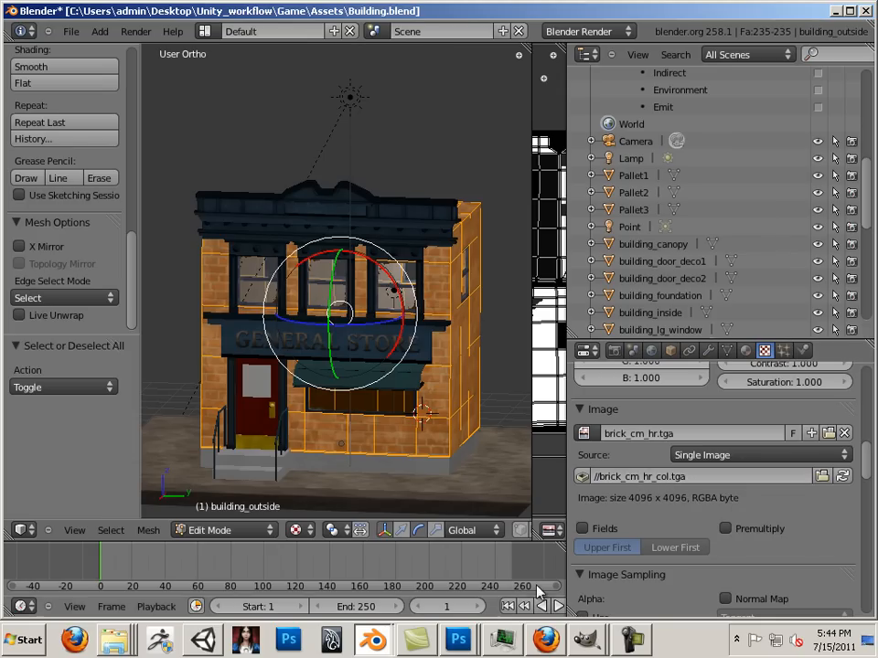
Switch to GIMP and close all open images, discarding the unsaved changes to sidewalk_shadow.tga
left_click(456, 645)
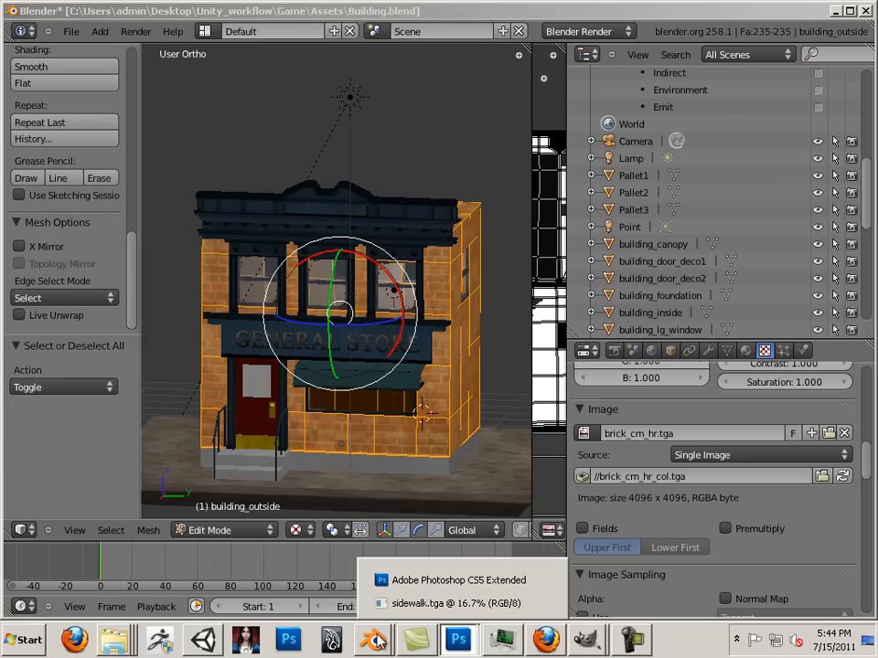
left_click(585, 640)
left_click(585, 606)
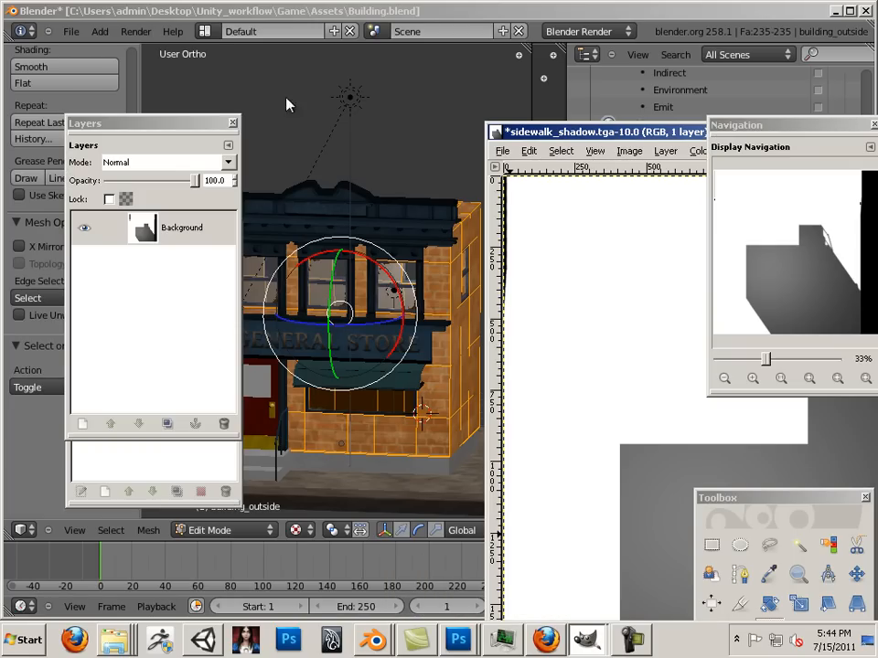
double_click(544, 134)
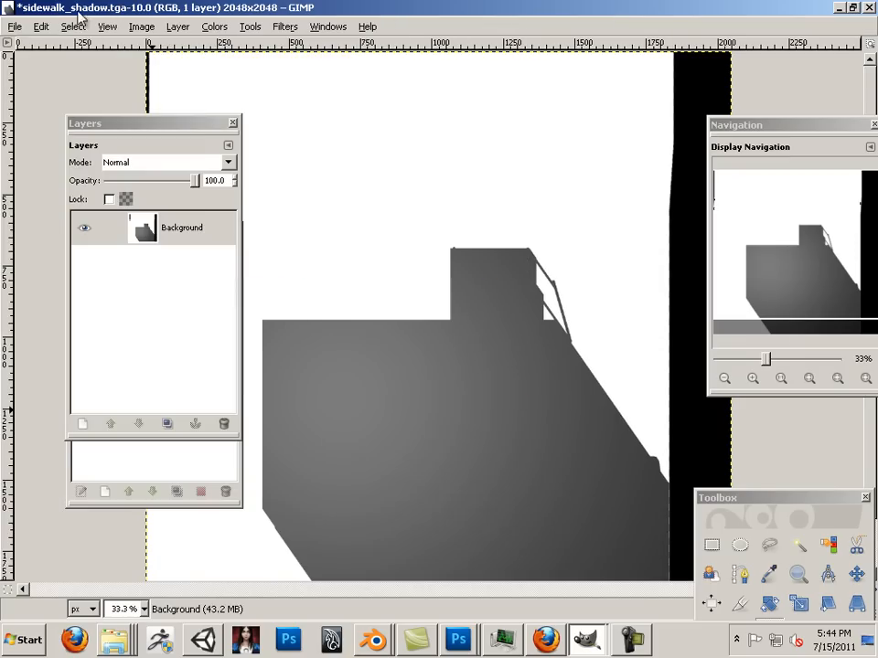
left_click(14, 27)
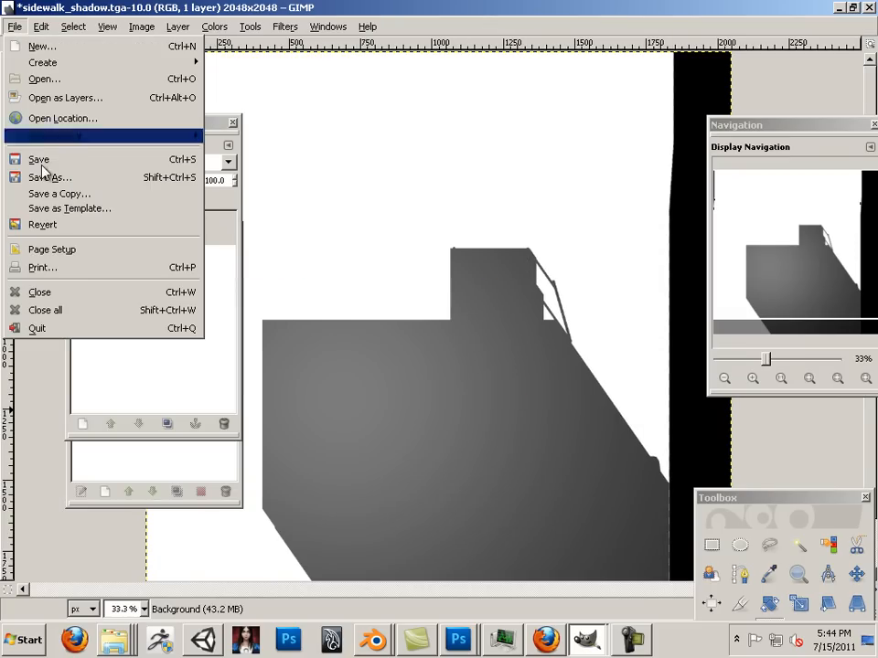
left_click(75, 310)
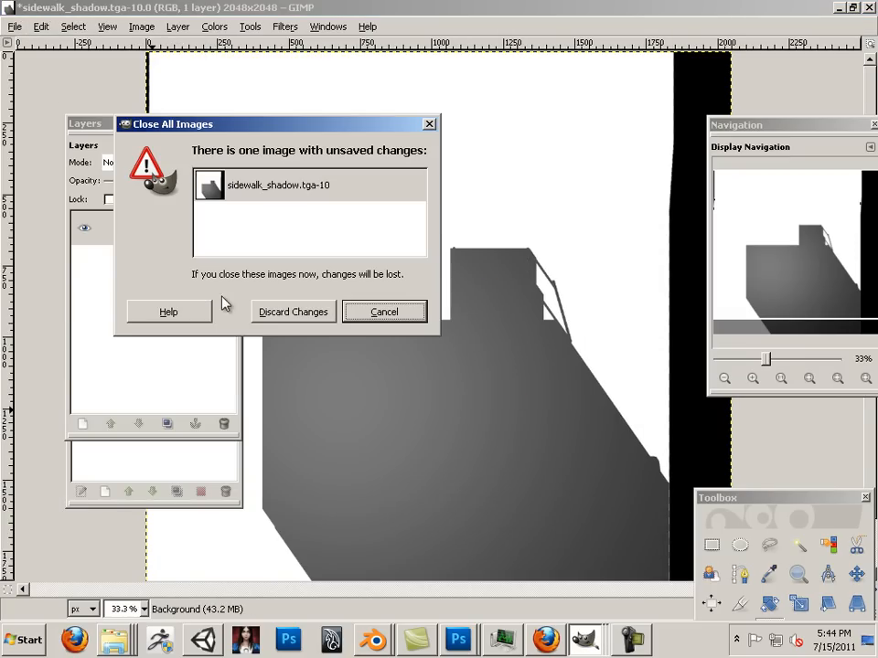
left_click(292, 312)
left_click(71, 33)
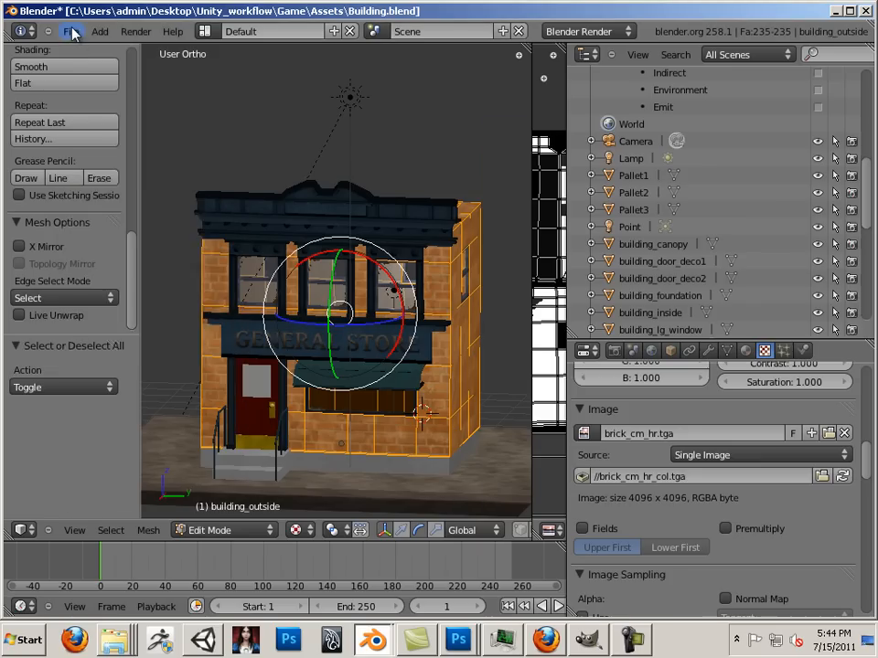
left_click(71, 33)
Return to GIMP and open the brick texture brick_cm_hr_col.tga from Desktop\Unity_workflow\Game\Assets
left_click(588, 639)
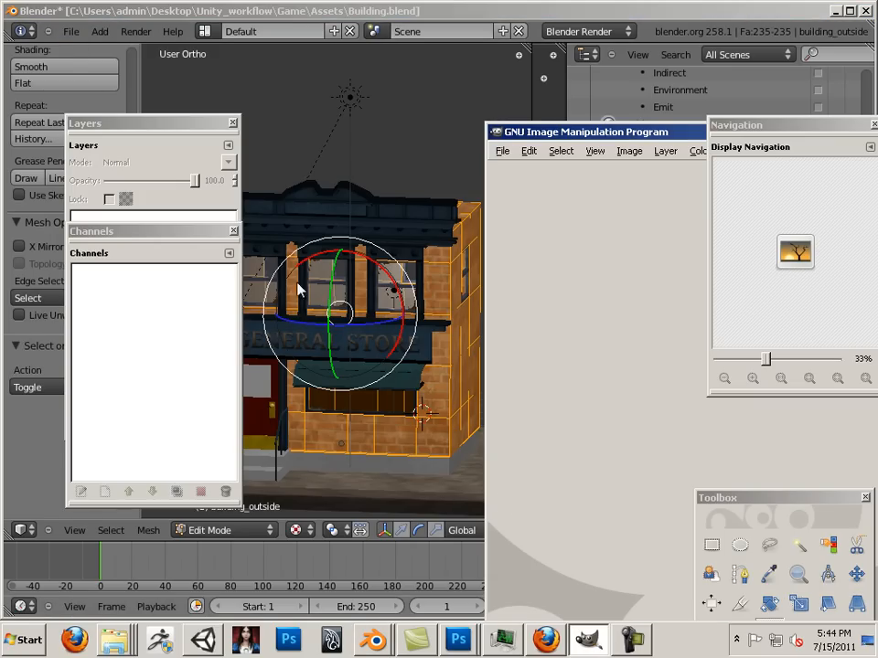
left_click_drag(549, 132, 118, 25)
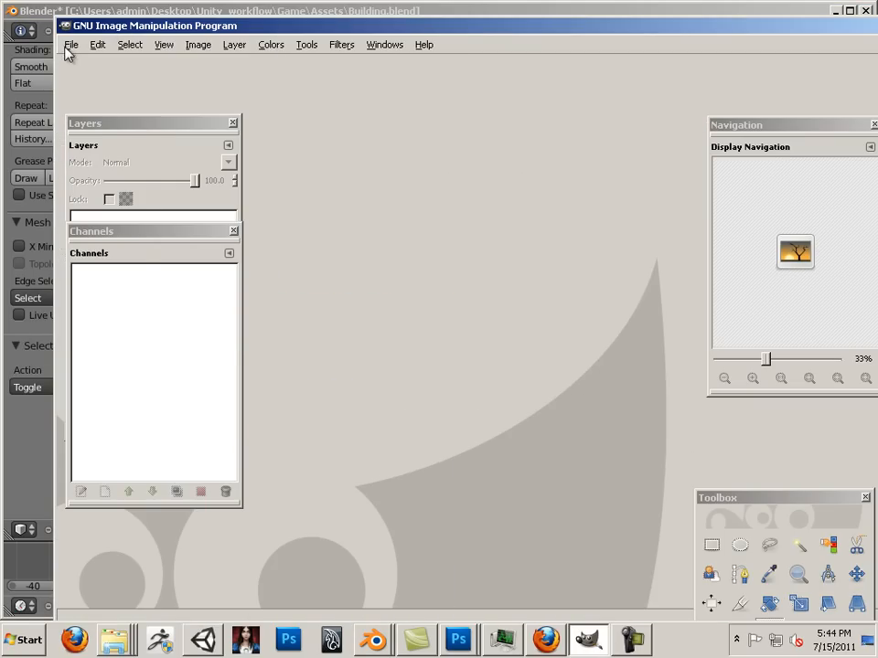
left_click(71, 44)
left_click(82, 94)
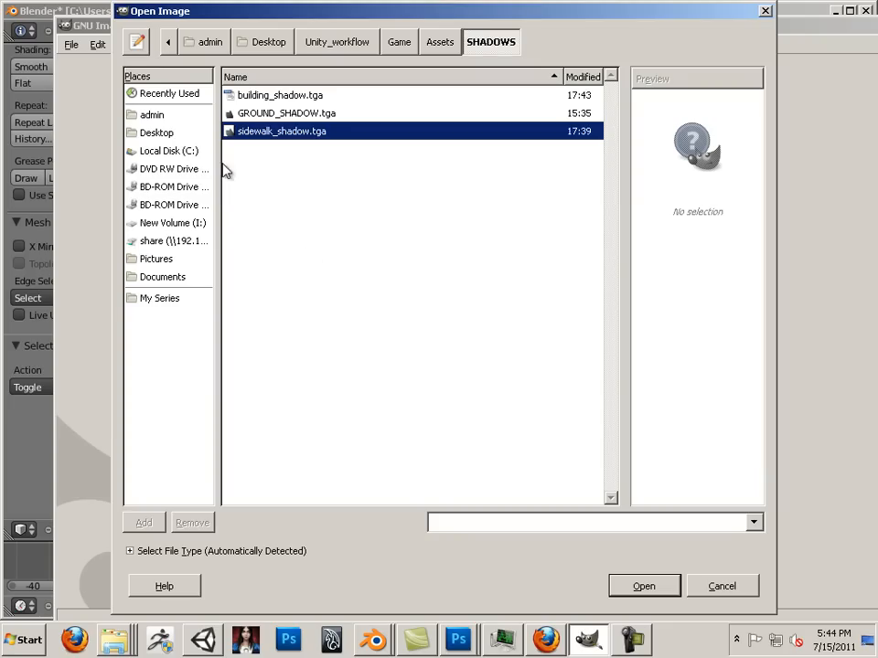
left_click(162, 137)
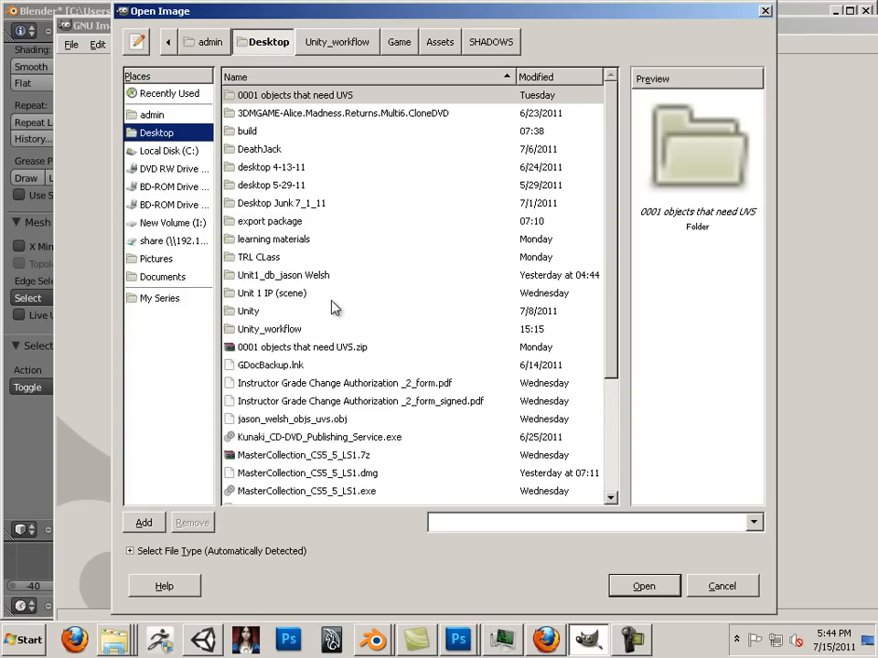
double_click(316, 353)
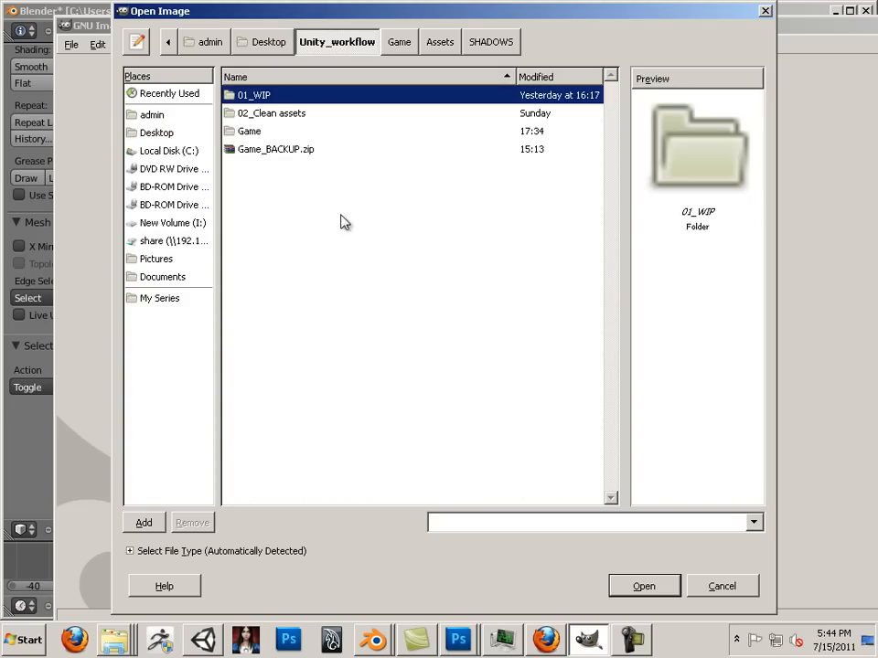
double_click(251, 131)
double_click(271, 99)
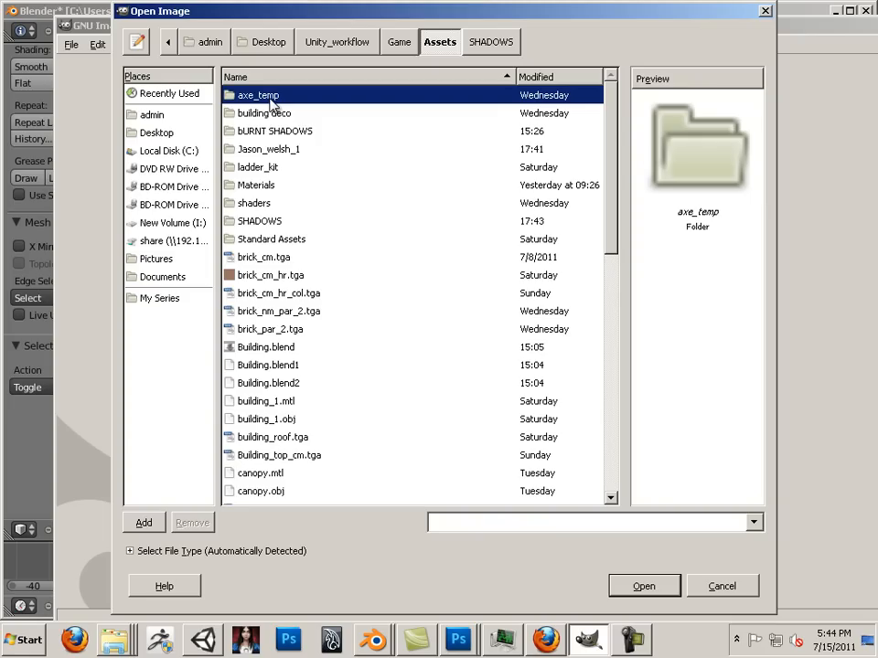
left_click(345, 276)
left_click(309, 314)
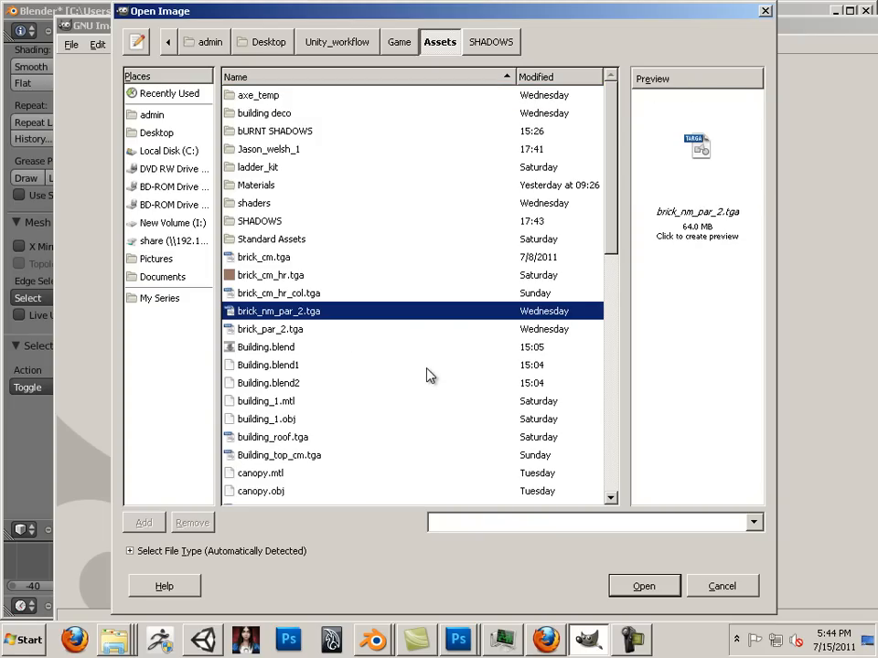
key("Up")
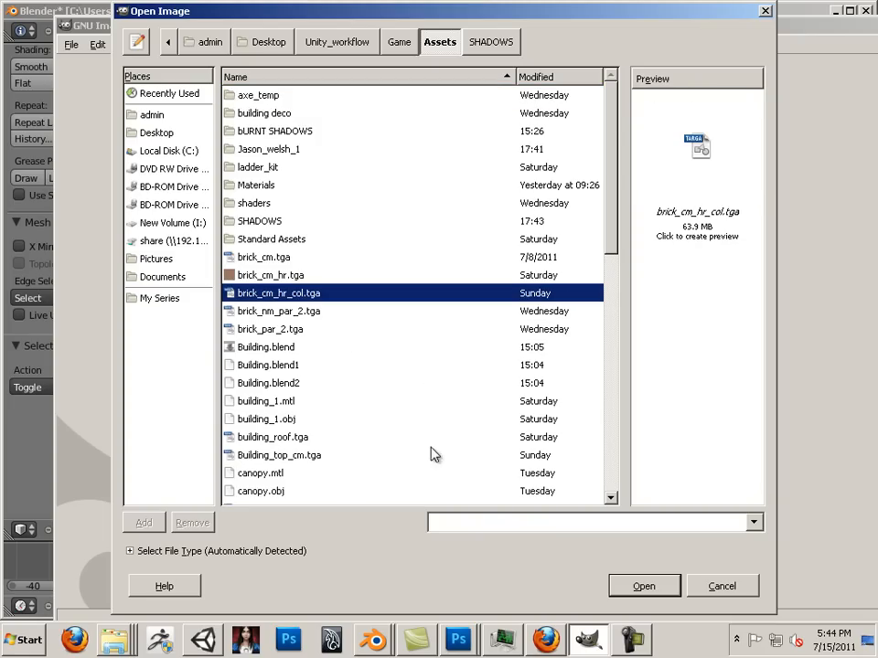
left_click(645, 588)
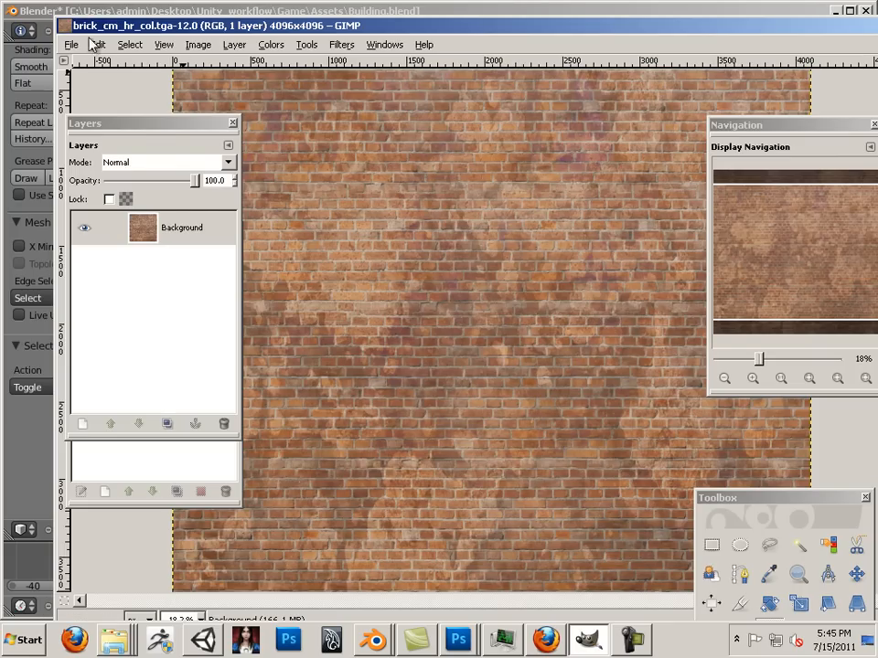
Open the baked shadow image building_shadow.tga from the Assets\SHADOWS folder
left_click(71, 46)
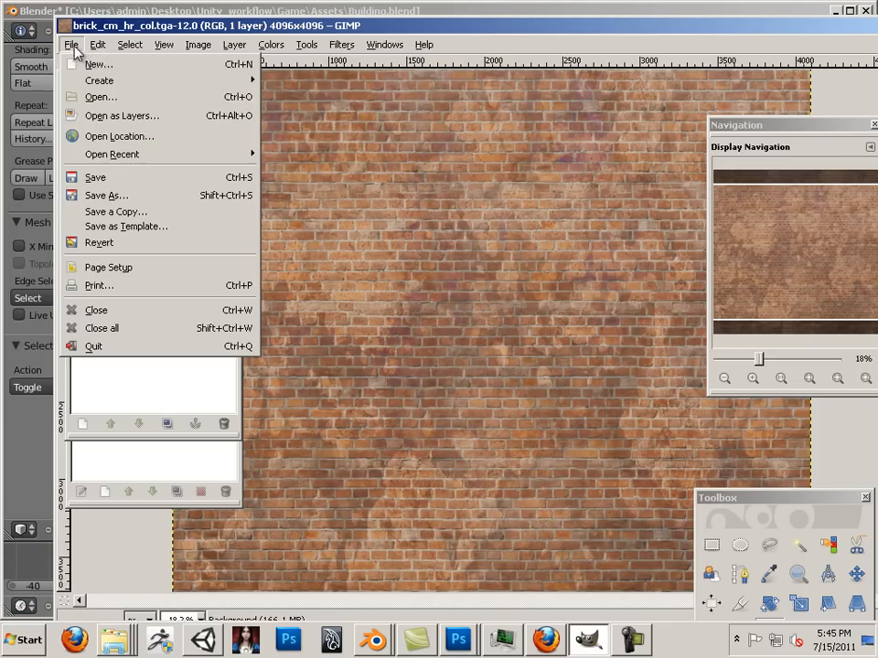
left_click(116, 104)
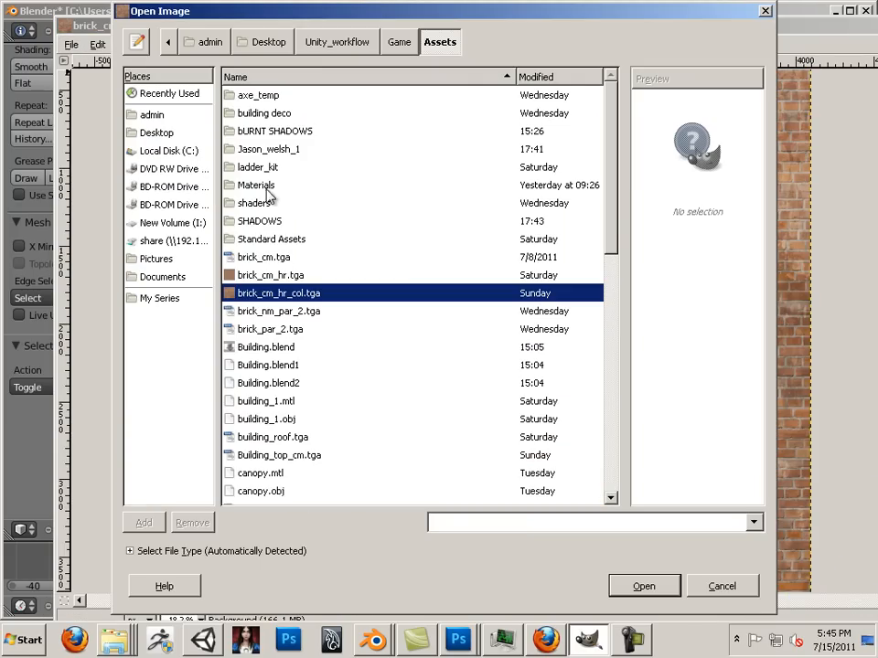
double_click(247, 220)
left_click(279, 114)
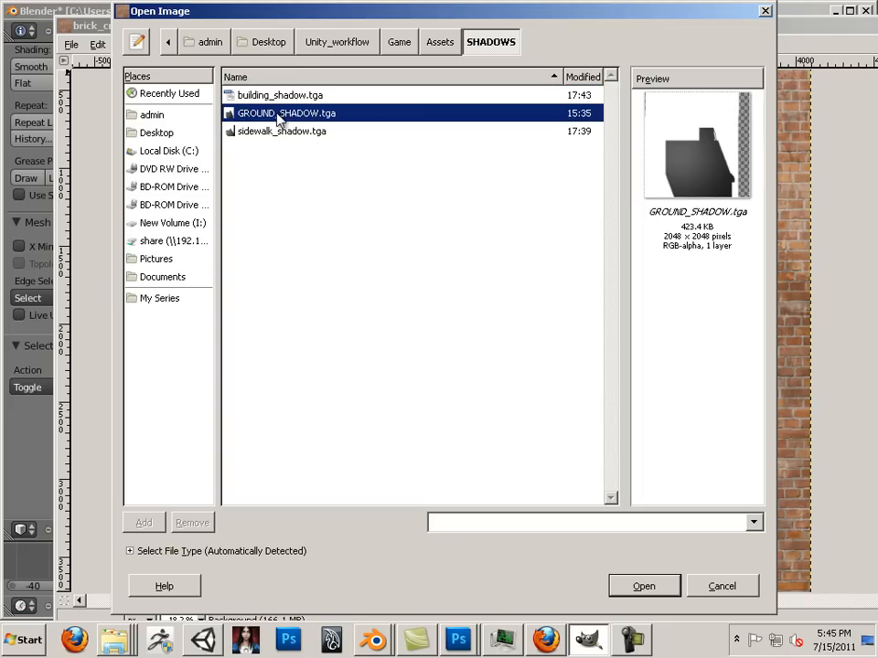
left_click(285, 131)
left_click(280, 95)
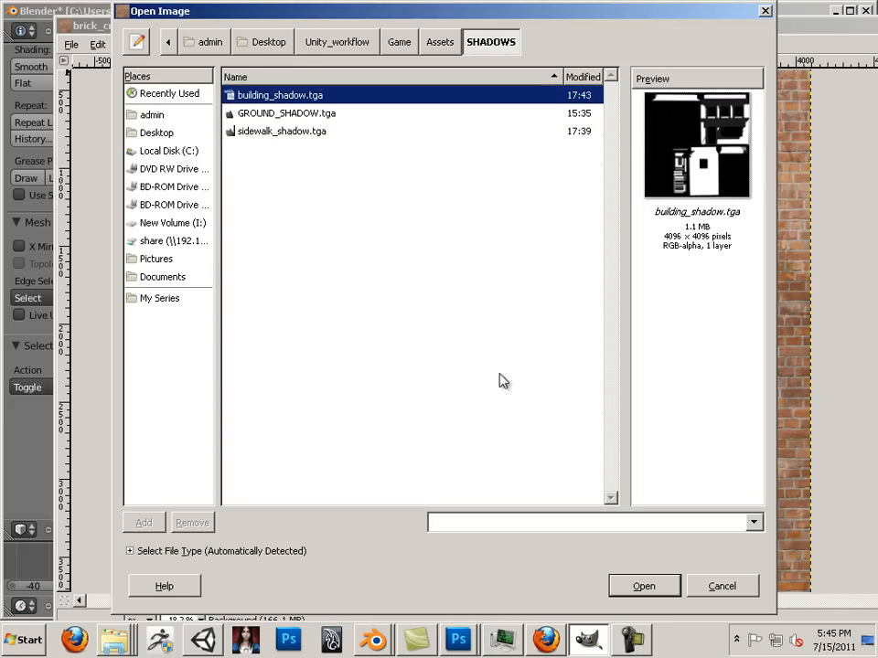
left_click(642, 585)
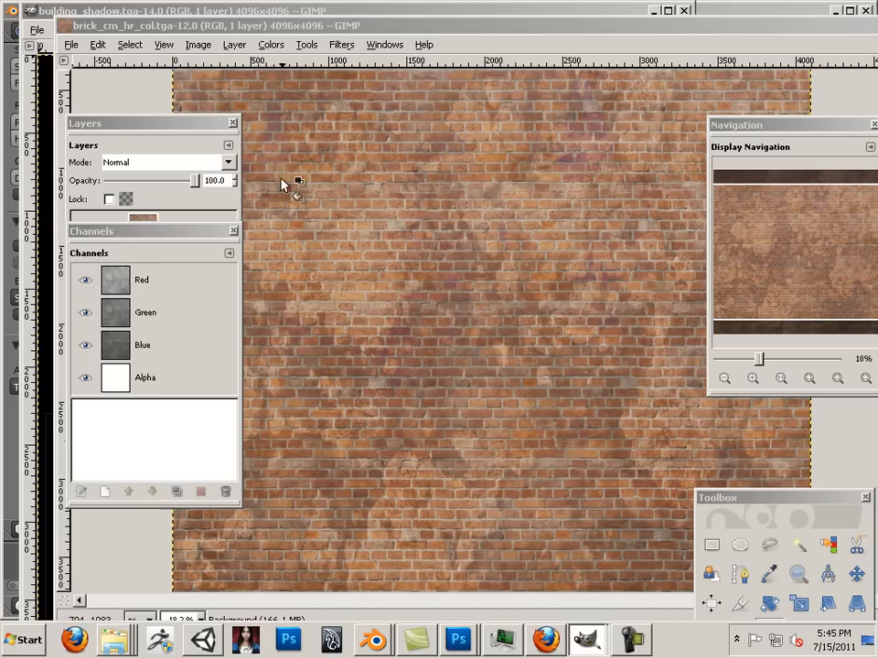
Copy the building_shadow image and paste it into brick_cm_hr_col.tga as a new layer above the bricks
left_click(88, 11)
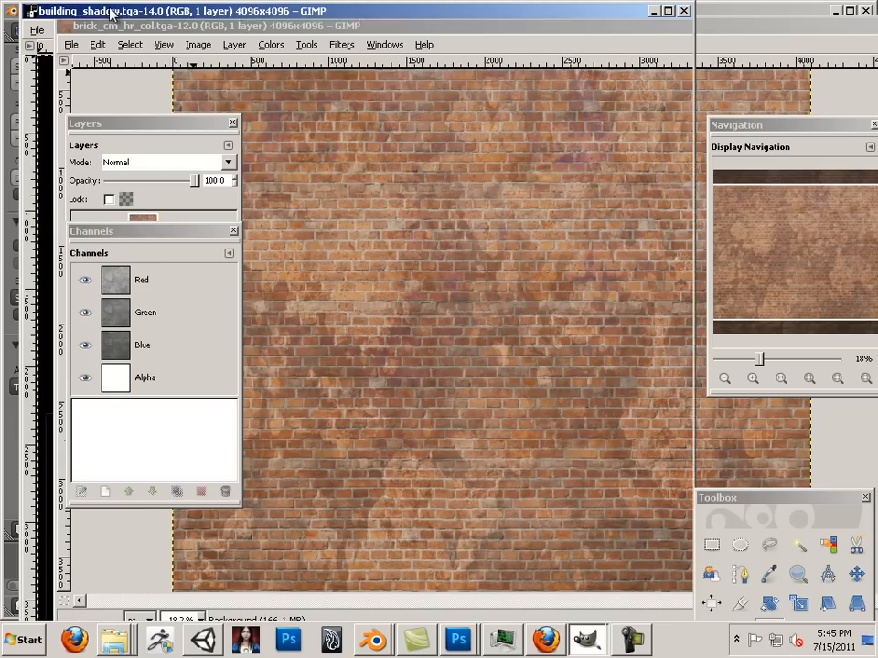
left_click(66, 31)
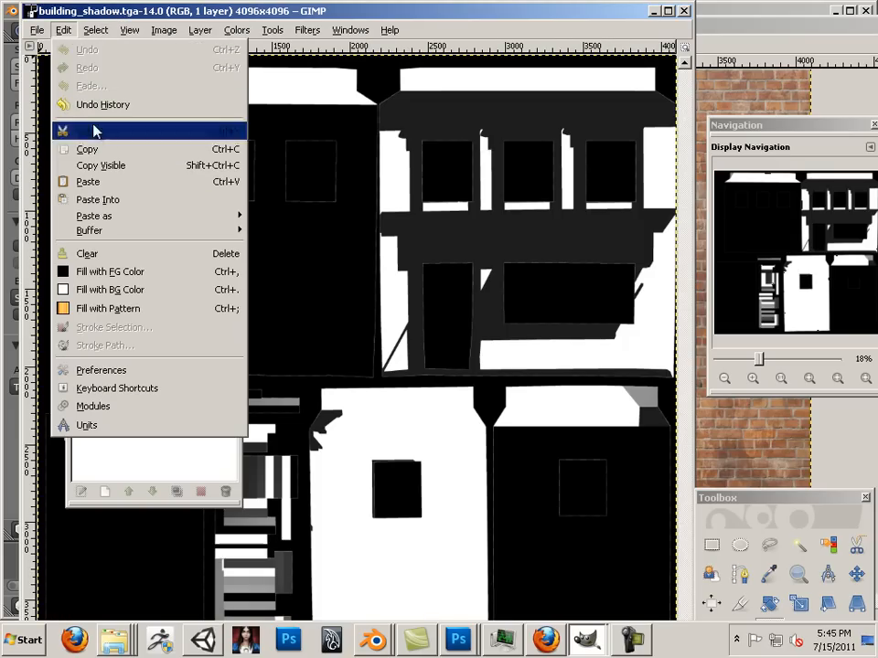
left_click(60, 146)
left_click(750, 35)
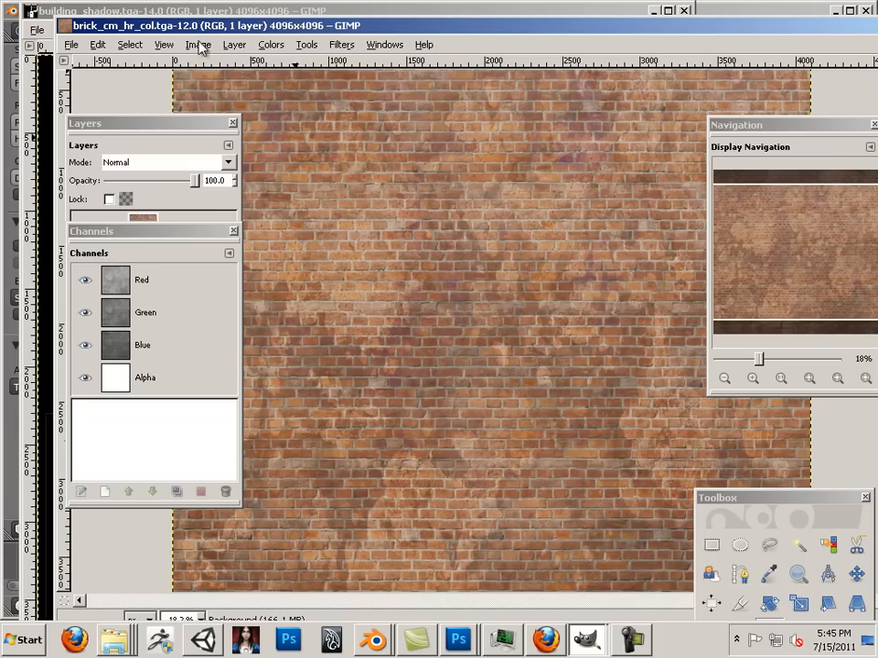
left_click(97, 44)
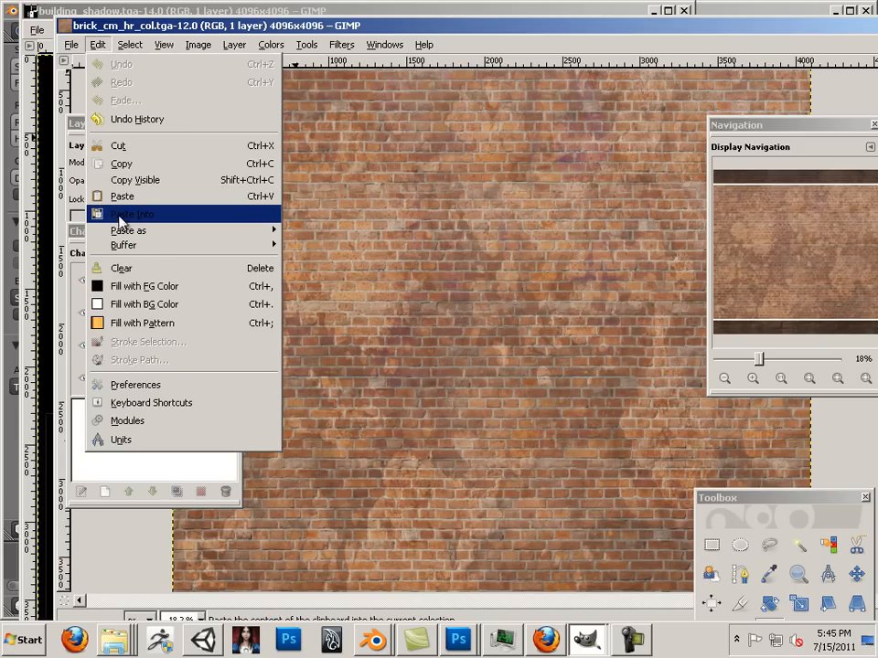
left_click(117, 197)
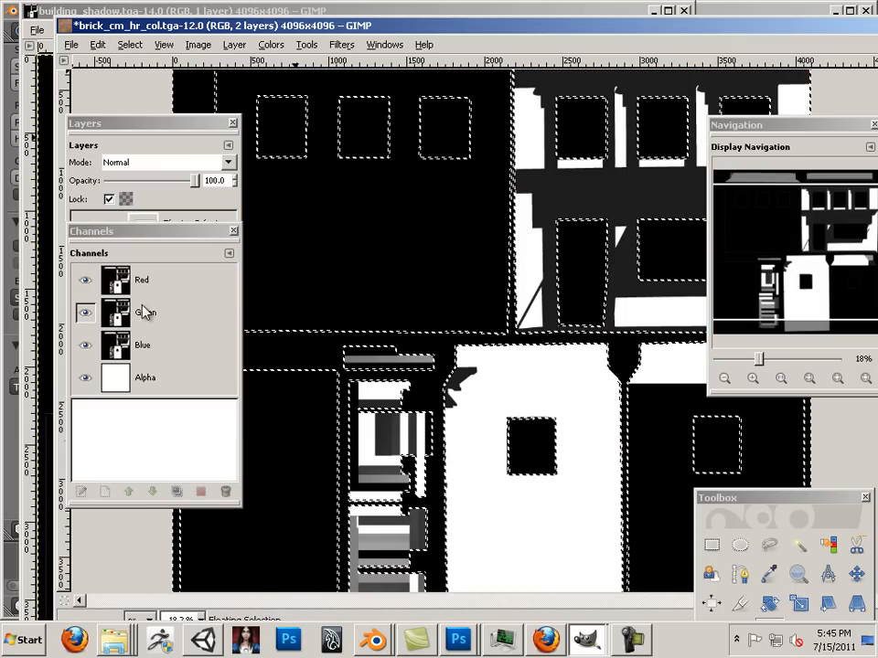
left_click(117, 134)
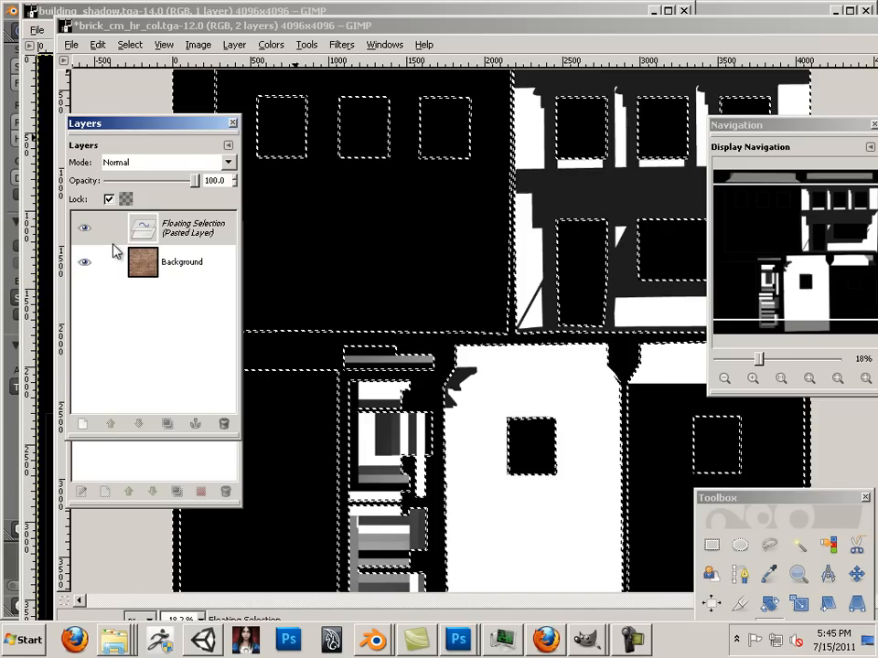
left_click(82, 424)
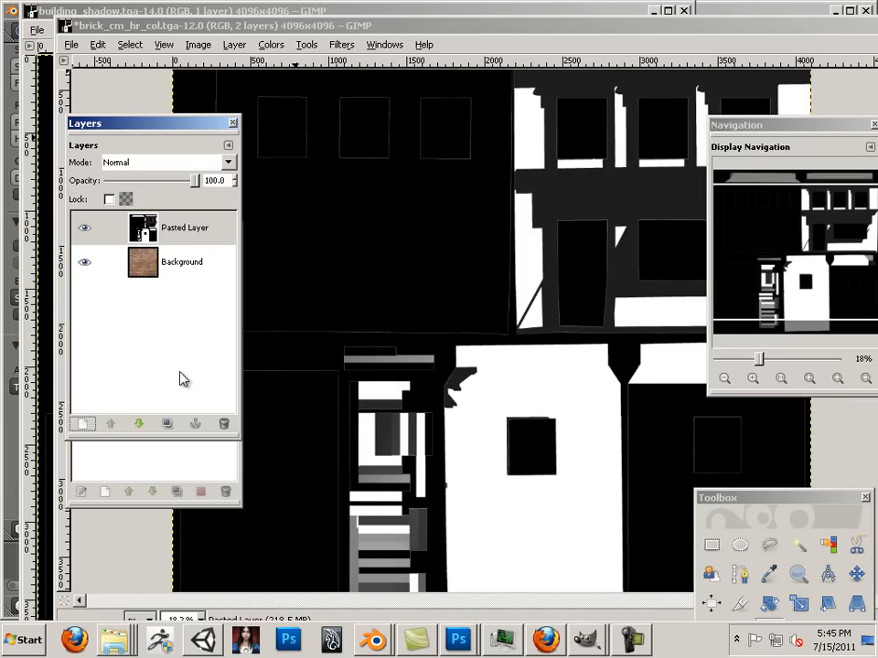
Set the pasted shadow layer's blend mode to Multiply and its opacity to 66.3
left_click(204, 164)
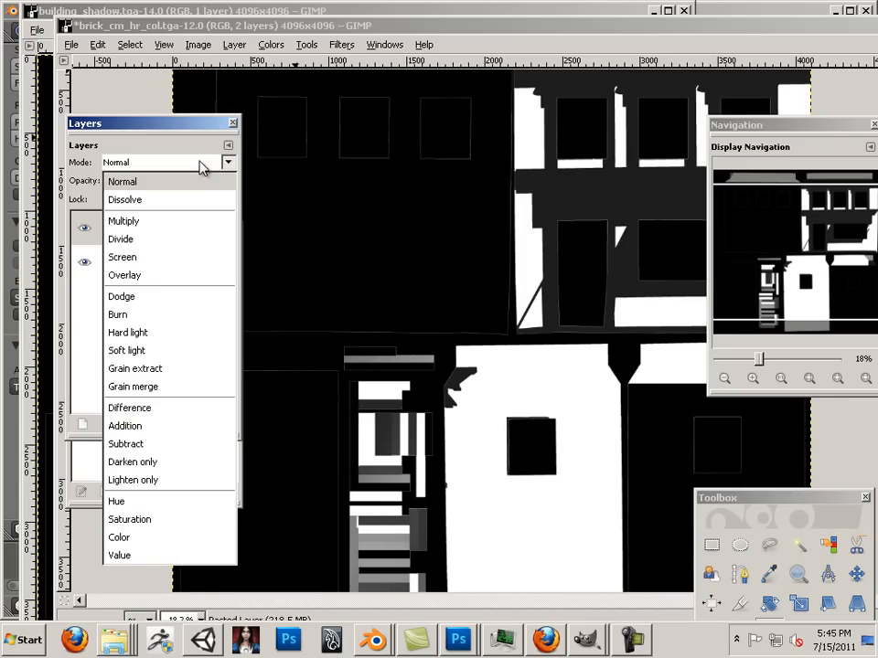
left_click(172, 225)
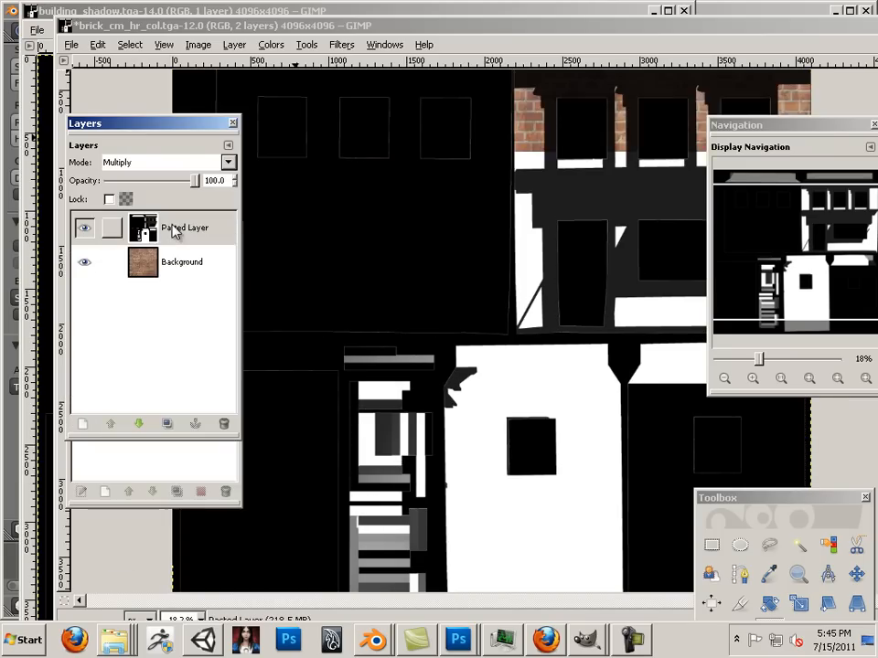
left_click_drag(197, 181, 170, 188)
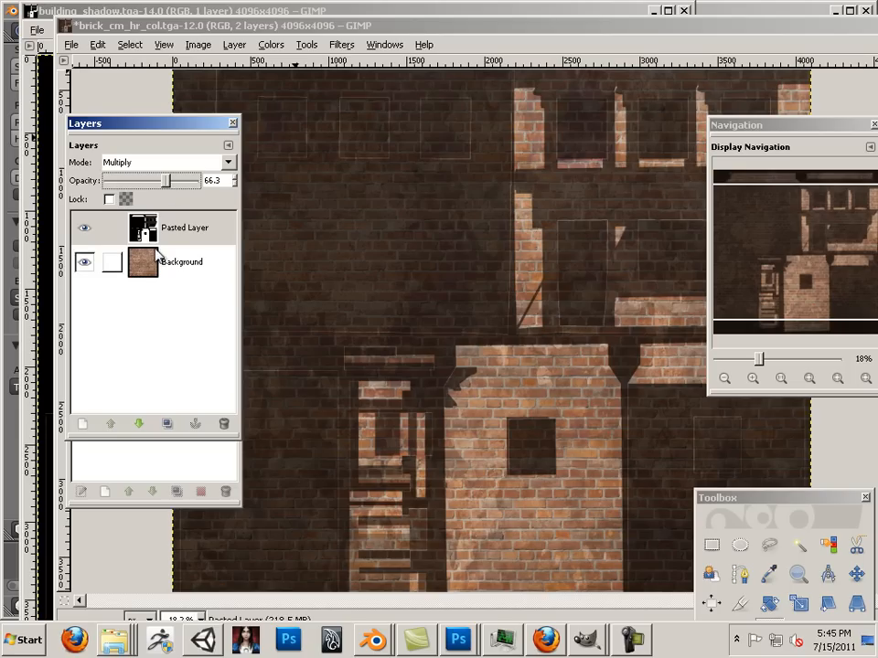
Save the blended image over the existing brick_cm_hr_col.tga in the Assets folder, accepting the export and TGA options
left_click(70, 44)
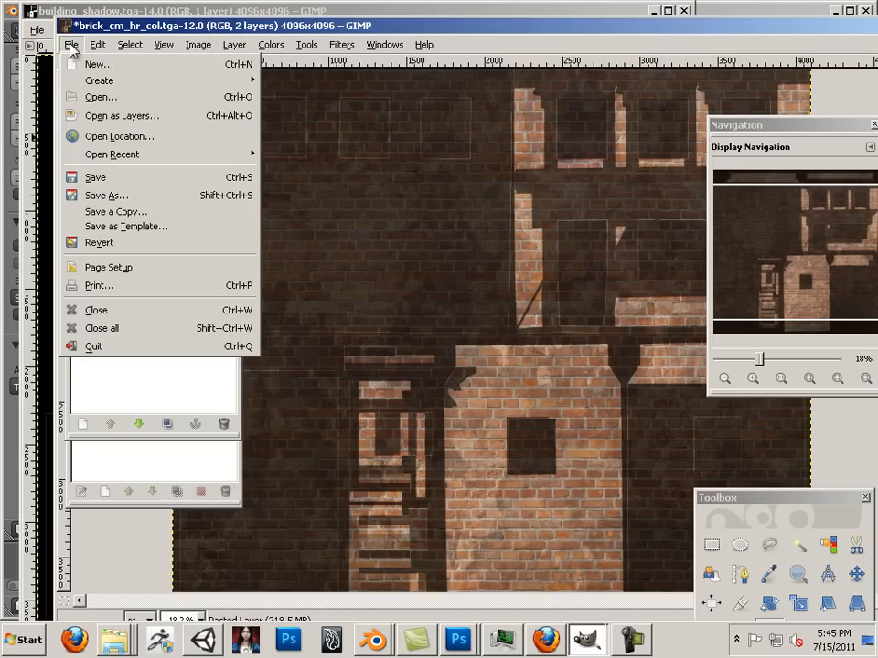
left_click(129, 198)
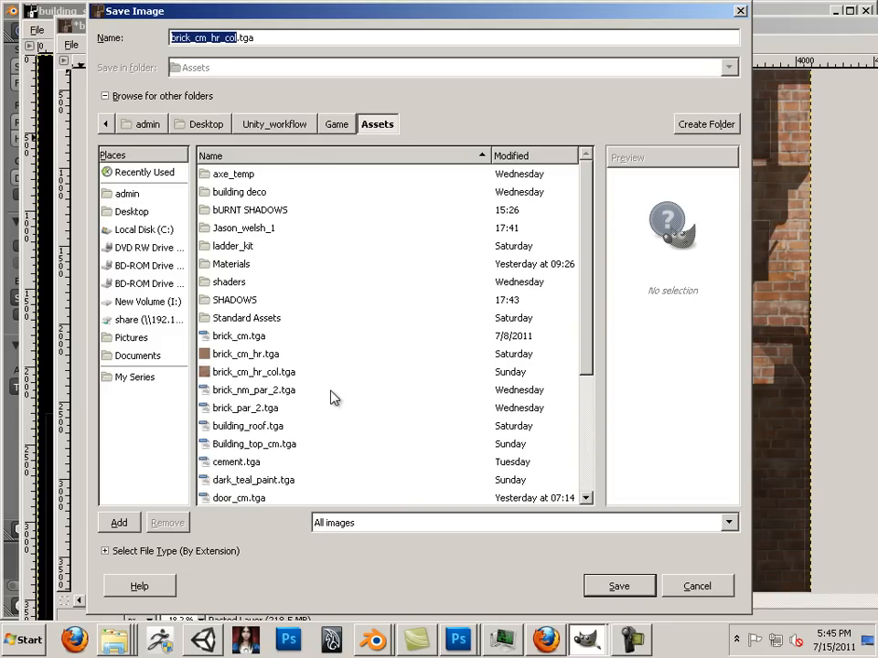
left_click(255, 377)
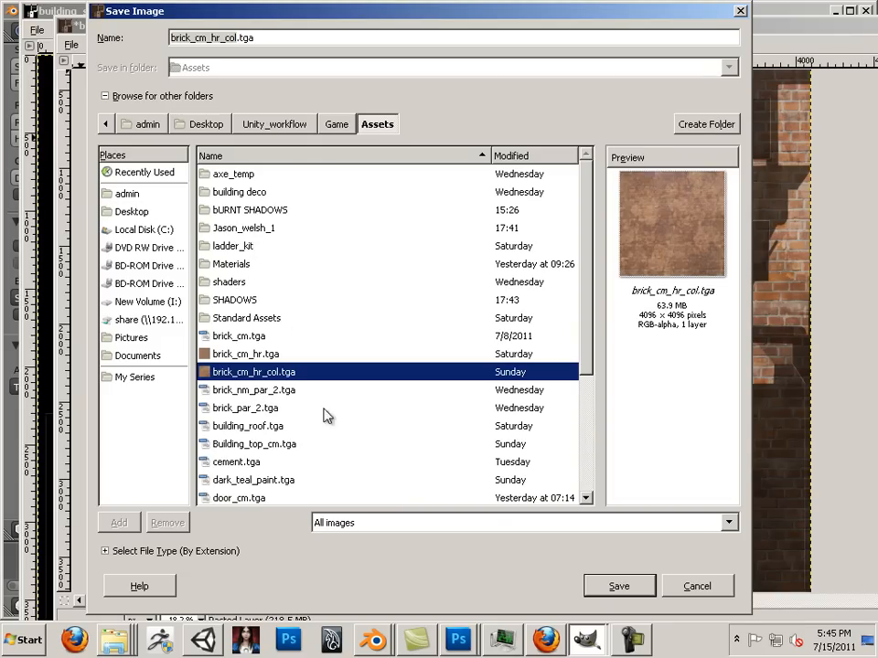
left_click(613, 587)
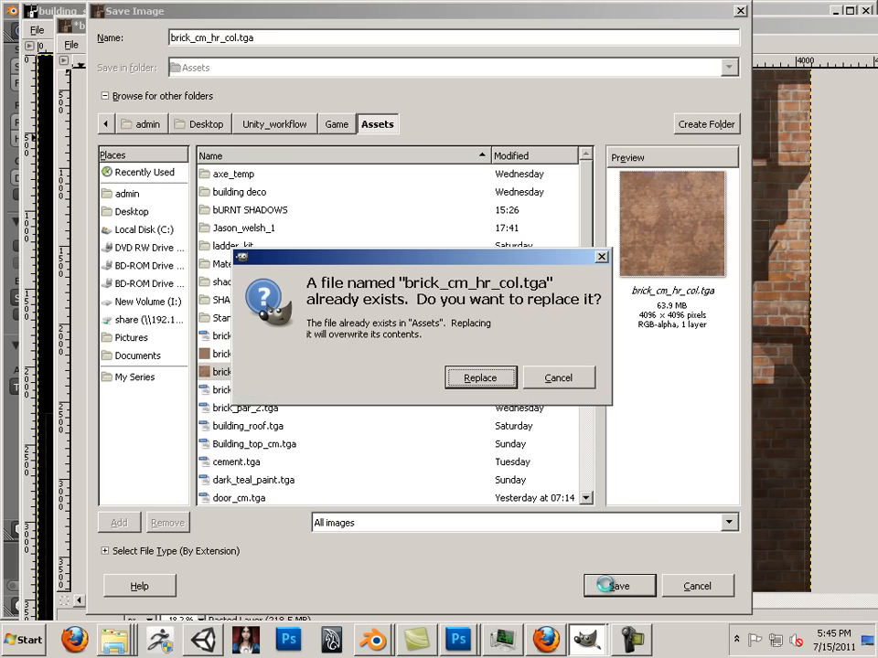
left_click(460, 379)
left_click(269, 272)
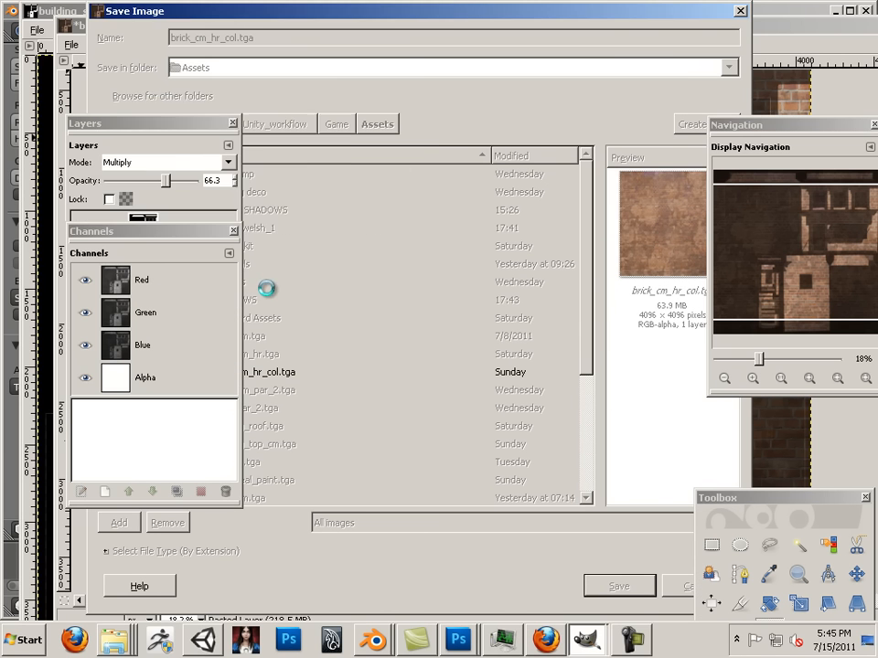
left_click(220, 208)
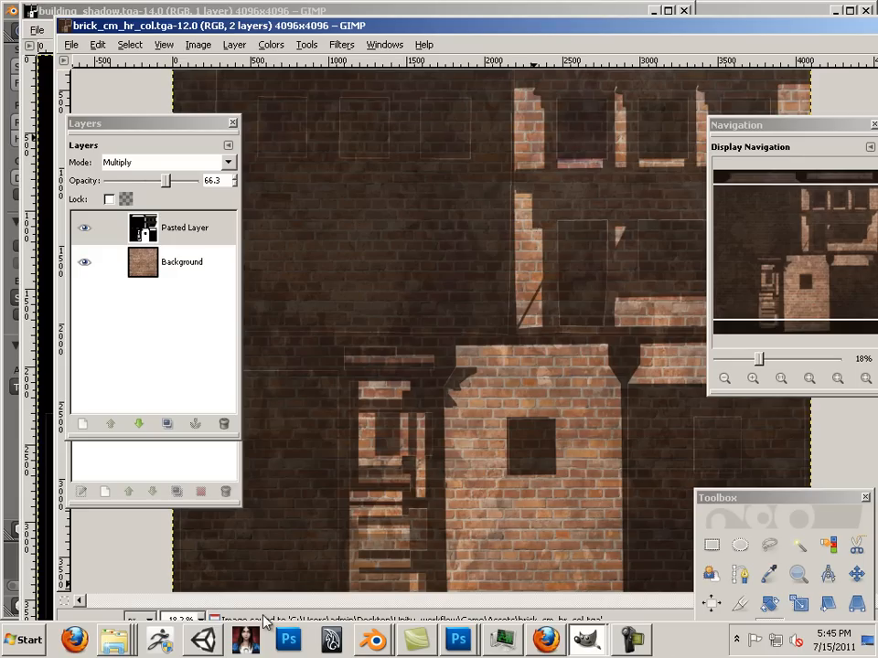
Switch to Unity and examine the baked shadows on the storefront's brick wall around the door, canopy and large window
left_click(205, 633)
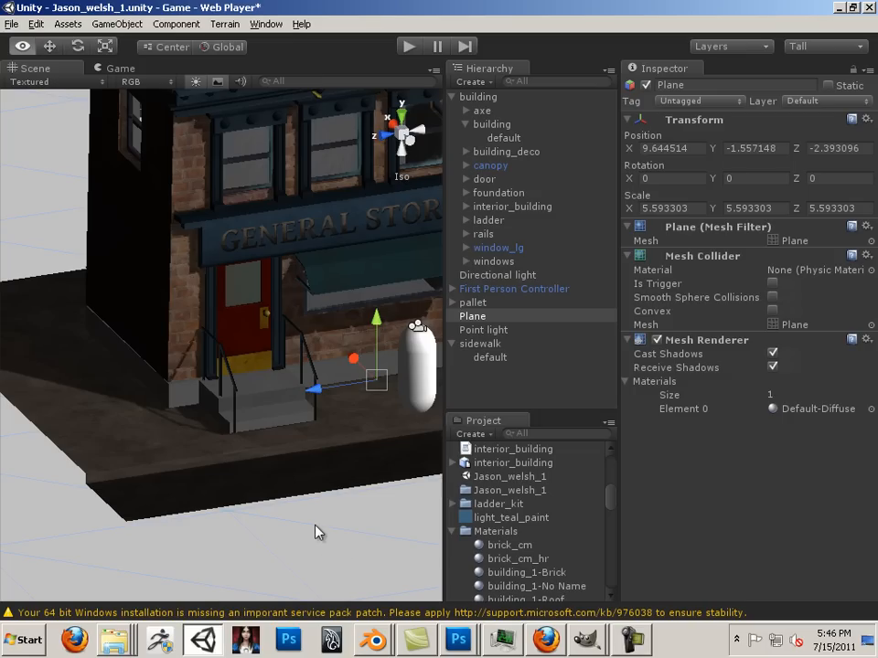
left_click_drag(316, 532, 196, 509, "alt")
scroll(329, 547, "up", 6)
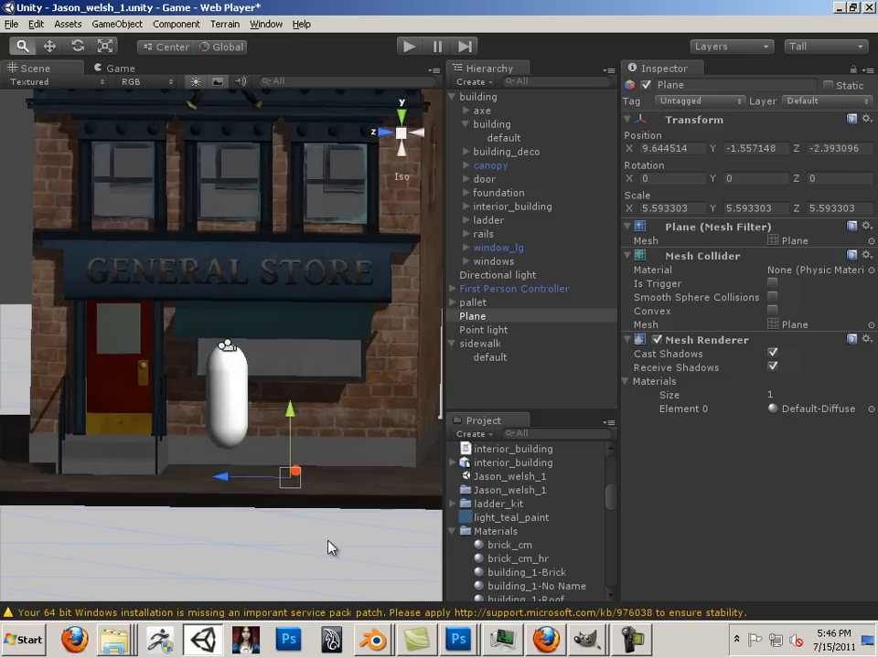
scroll(188, 468, "up", 8)
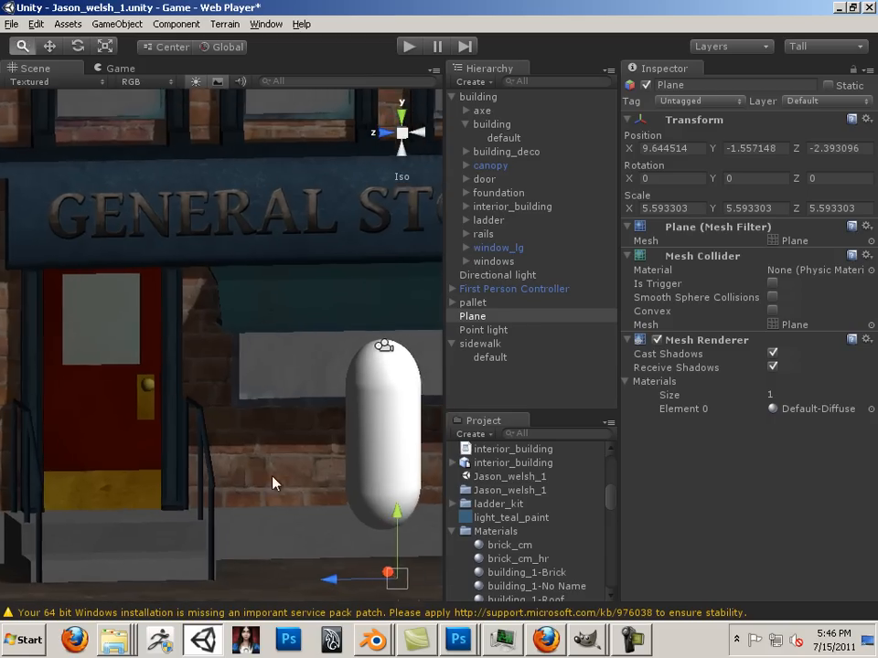
right_click_drag(276, 444, 229, 425, "alt")
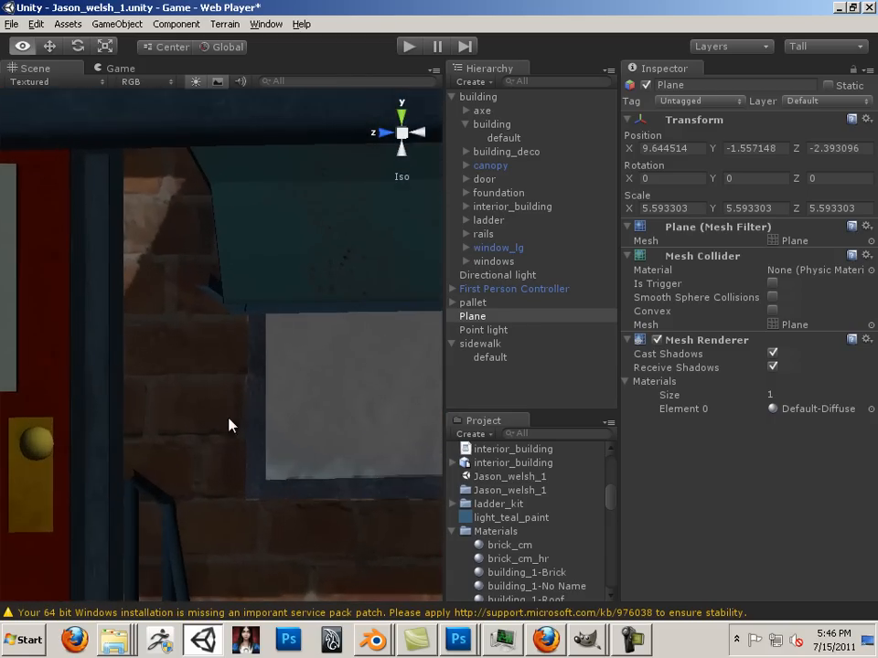
scroll(182, 406, "down", 10)
middle_click_drag(125, 393, 142, 395)
scroll(143, 395, "up", 6)
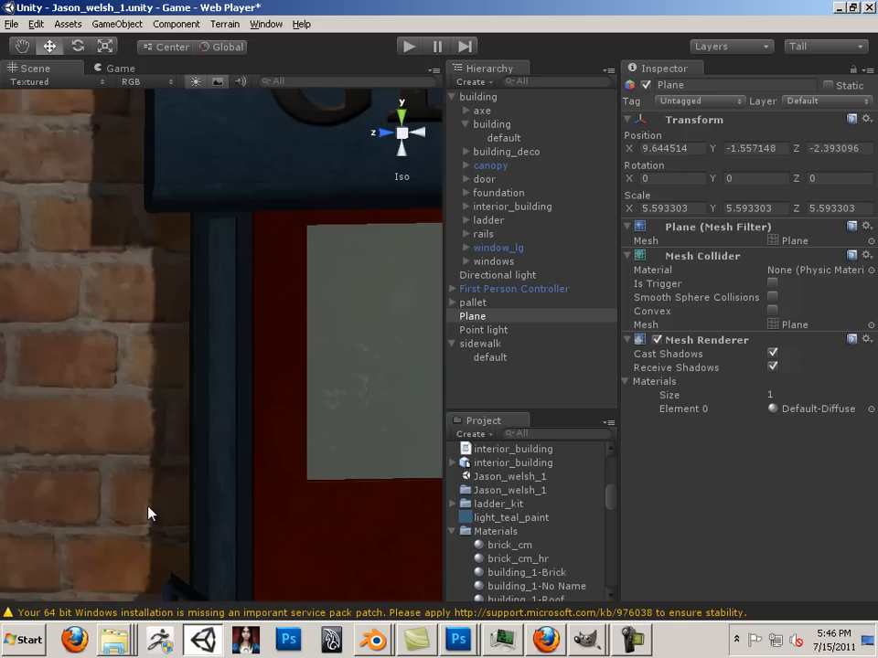
scroll(93, 195, "down", 10)
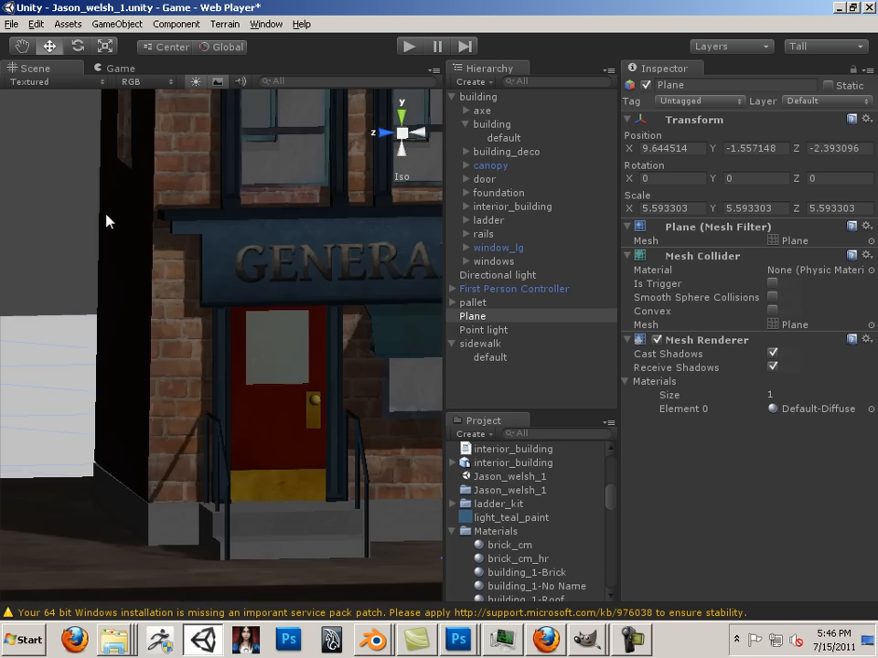
Inspect the whole general store from the front and side, including the side wall and upper facade, in a widened scene view
left_click_drag(80, 321, 31, 336)
scroll(67, 287, "down", 4)
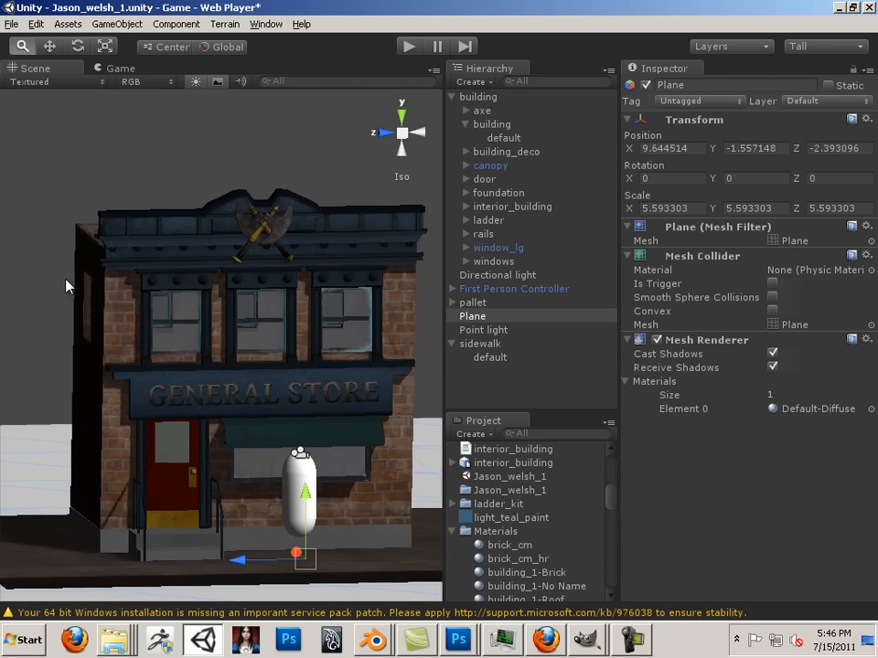
left_click_drag(190, 306, 314, 390, "alt")
key("alt")
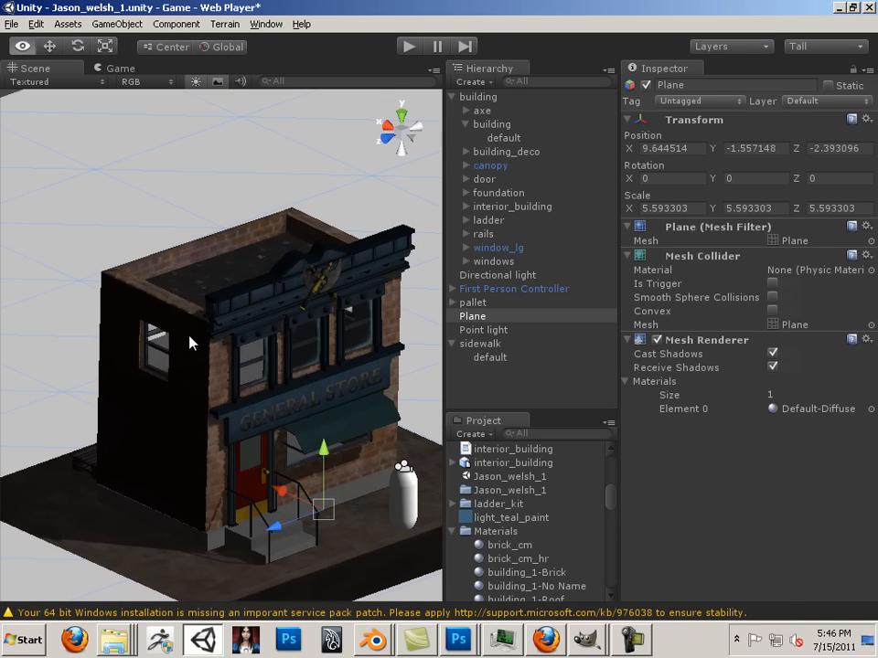
left_click_drag(190, 343, 124, 283, "alt")
scroll(117, 282, "up", 5)
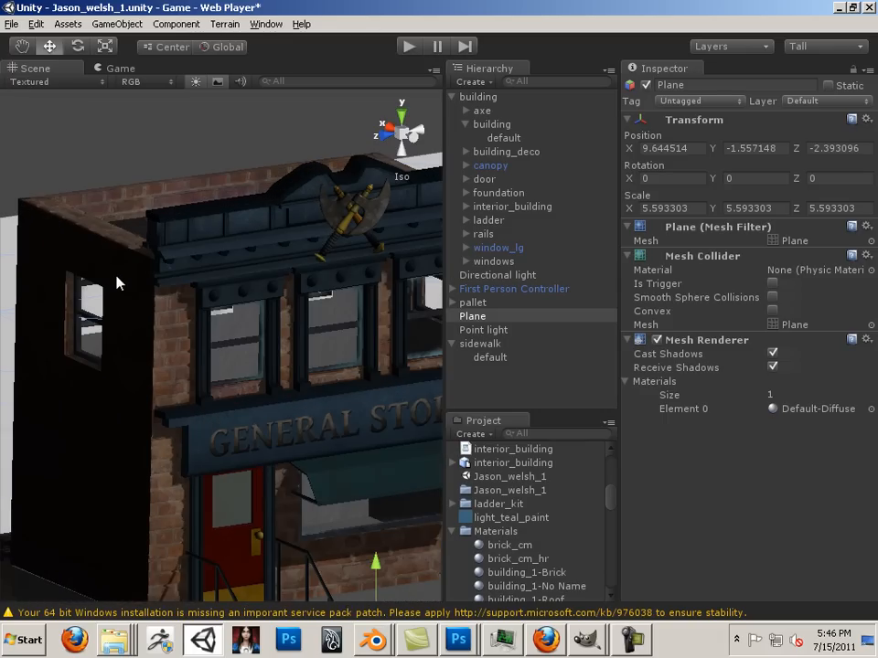
key("alt")
left_click_drag(443, 338, 631, 355)
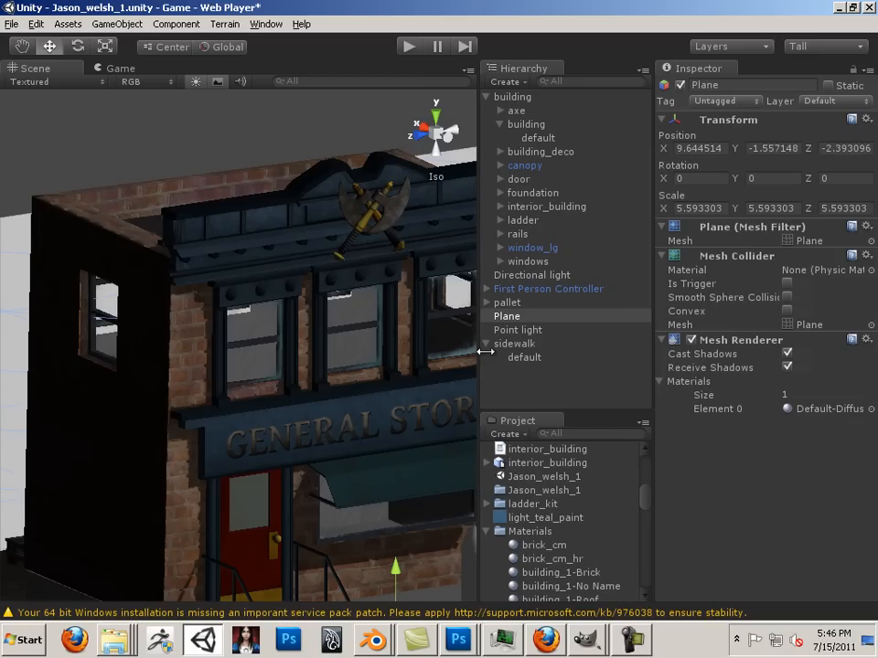
left_click_drag(378, 319, 286, 347, "alt")
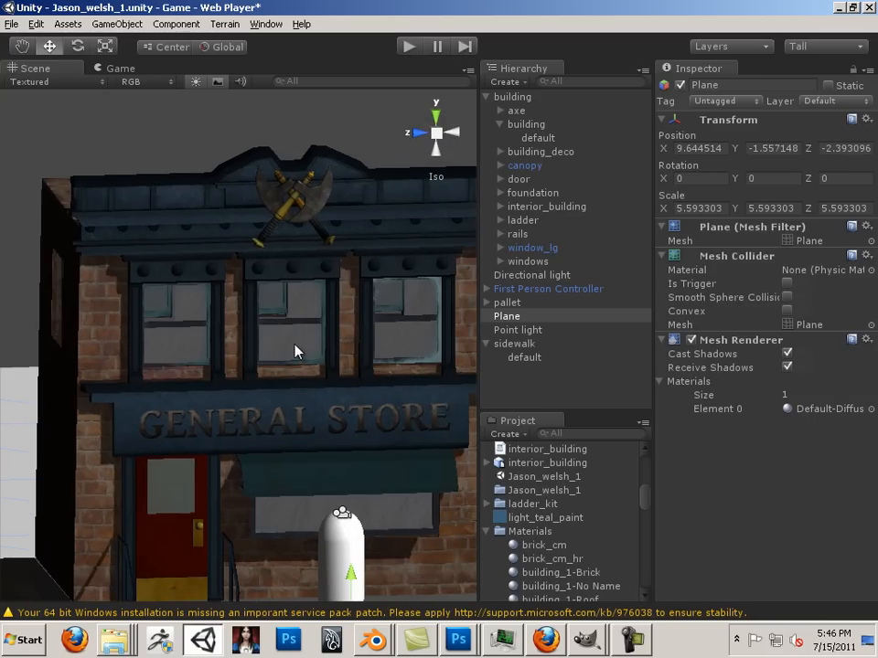